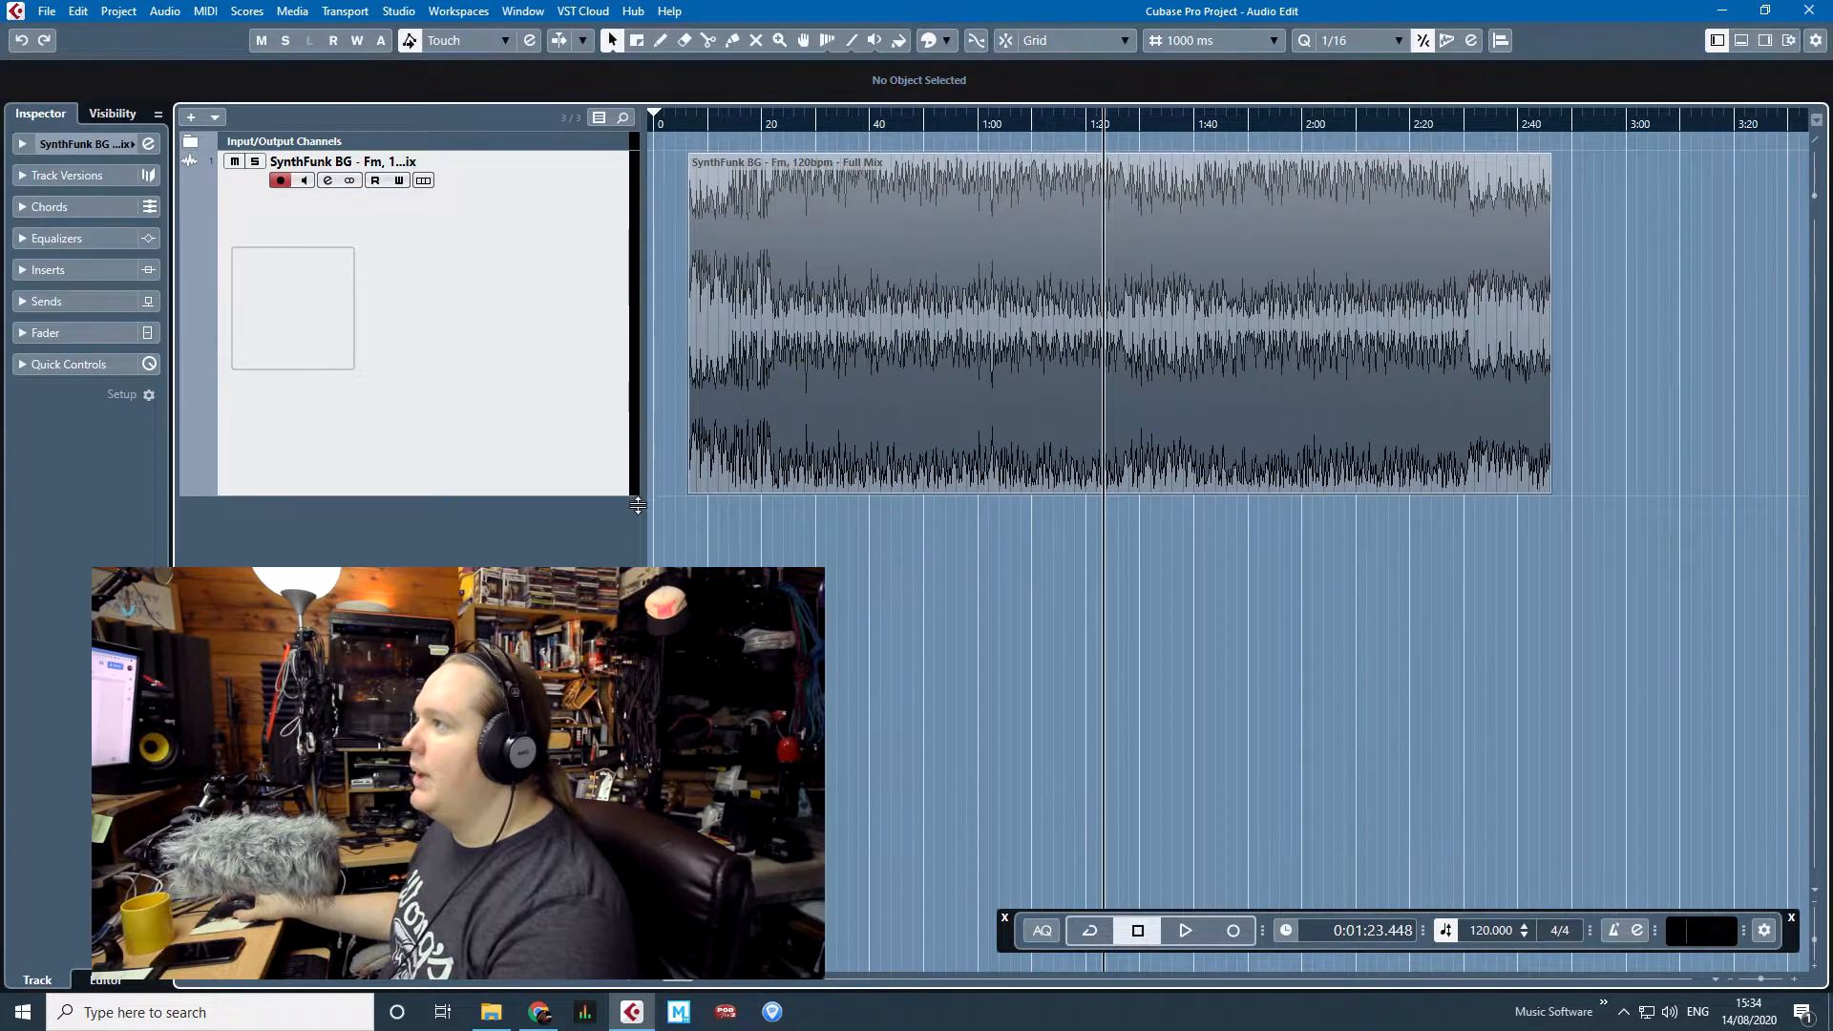
Move the SynthFunk audio event to the very start of the timeline at 0:00.
{"action": "left_click_drag", "start_coordinate": [1356, 389], "coordinate": [1278, 385]}
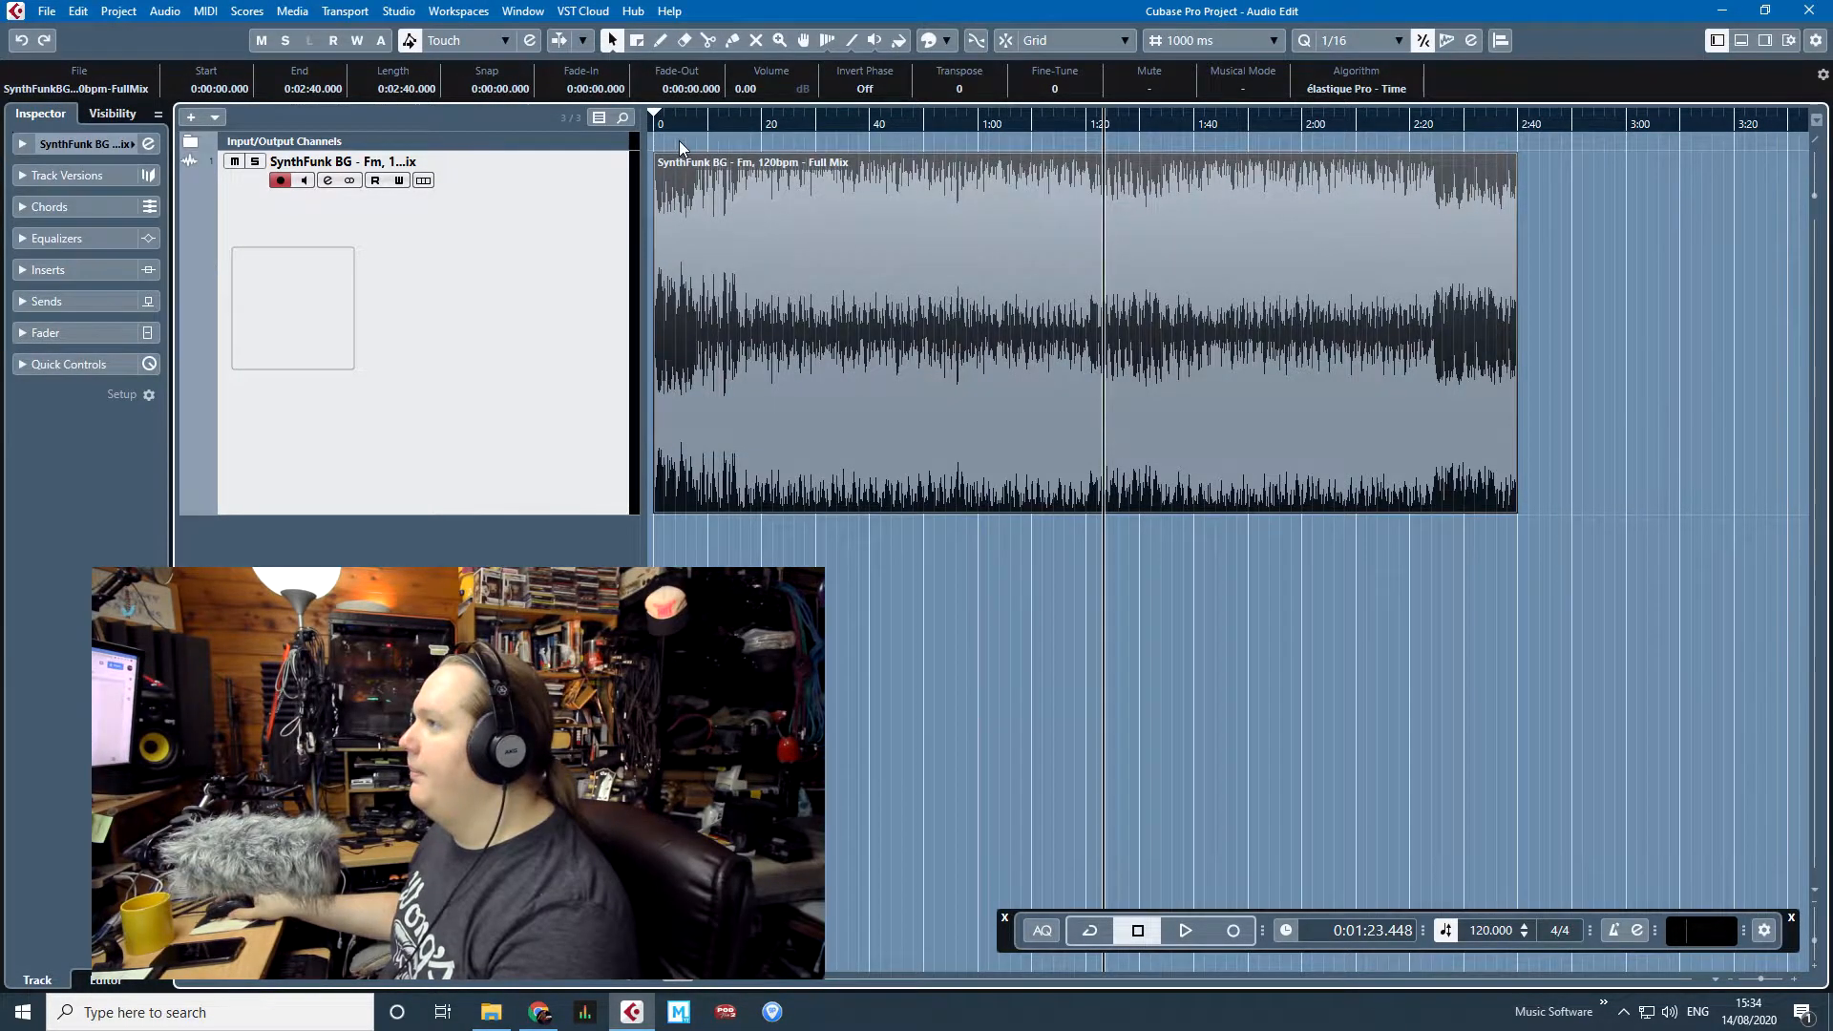
{"action": "left_click", "coordinate": [899, 618]}
Play the track from about 0:15 and listen for where the beats fall.
{"action": "scroll", "coordinate": [900, 618], "scroll_direction": "up", "scroll_amount": 5}
{"action": "left_click_drag", "start_coordinate": [1003, 561], "coordinate": [642, 571]}
{"action": "scroll", "coordinate": [1035, 582], "scroll_direction": "up", "scroll_amount": 4}
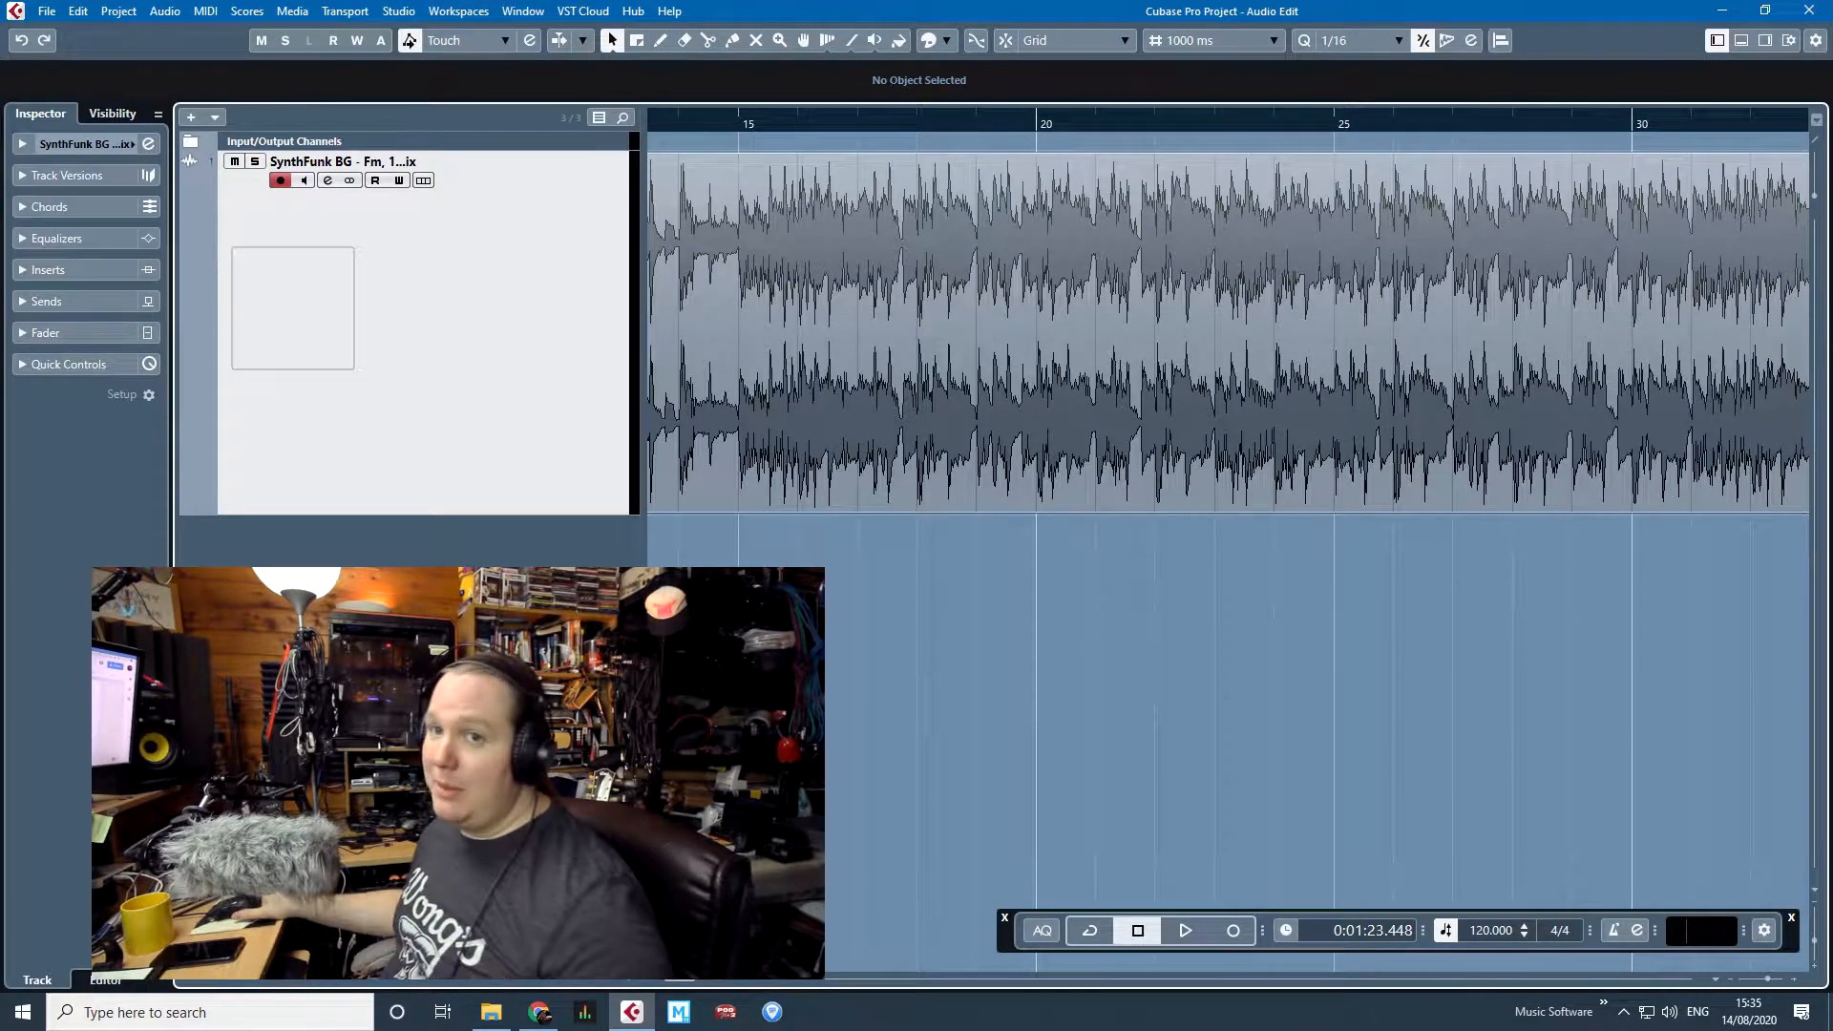
{"action": "left_click_drag", "start_coordinate": [730, 123], "coordinate": [725, 103]}
{"action": "key", "text": "space"}
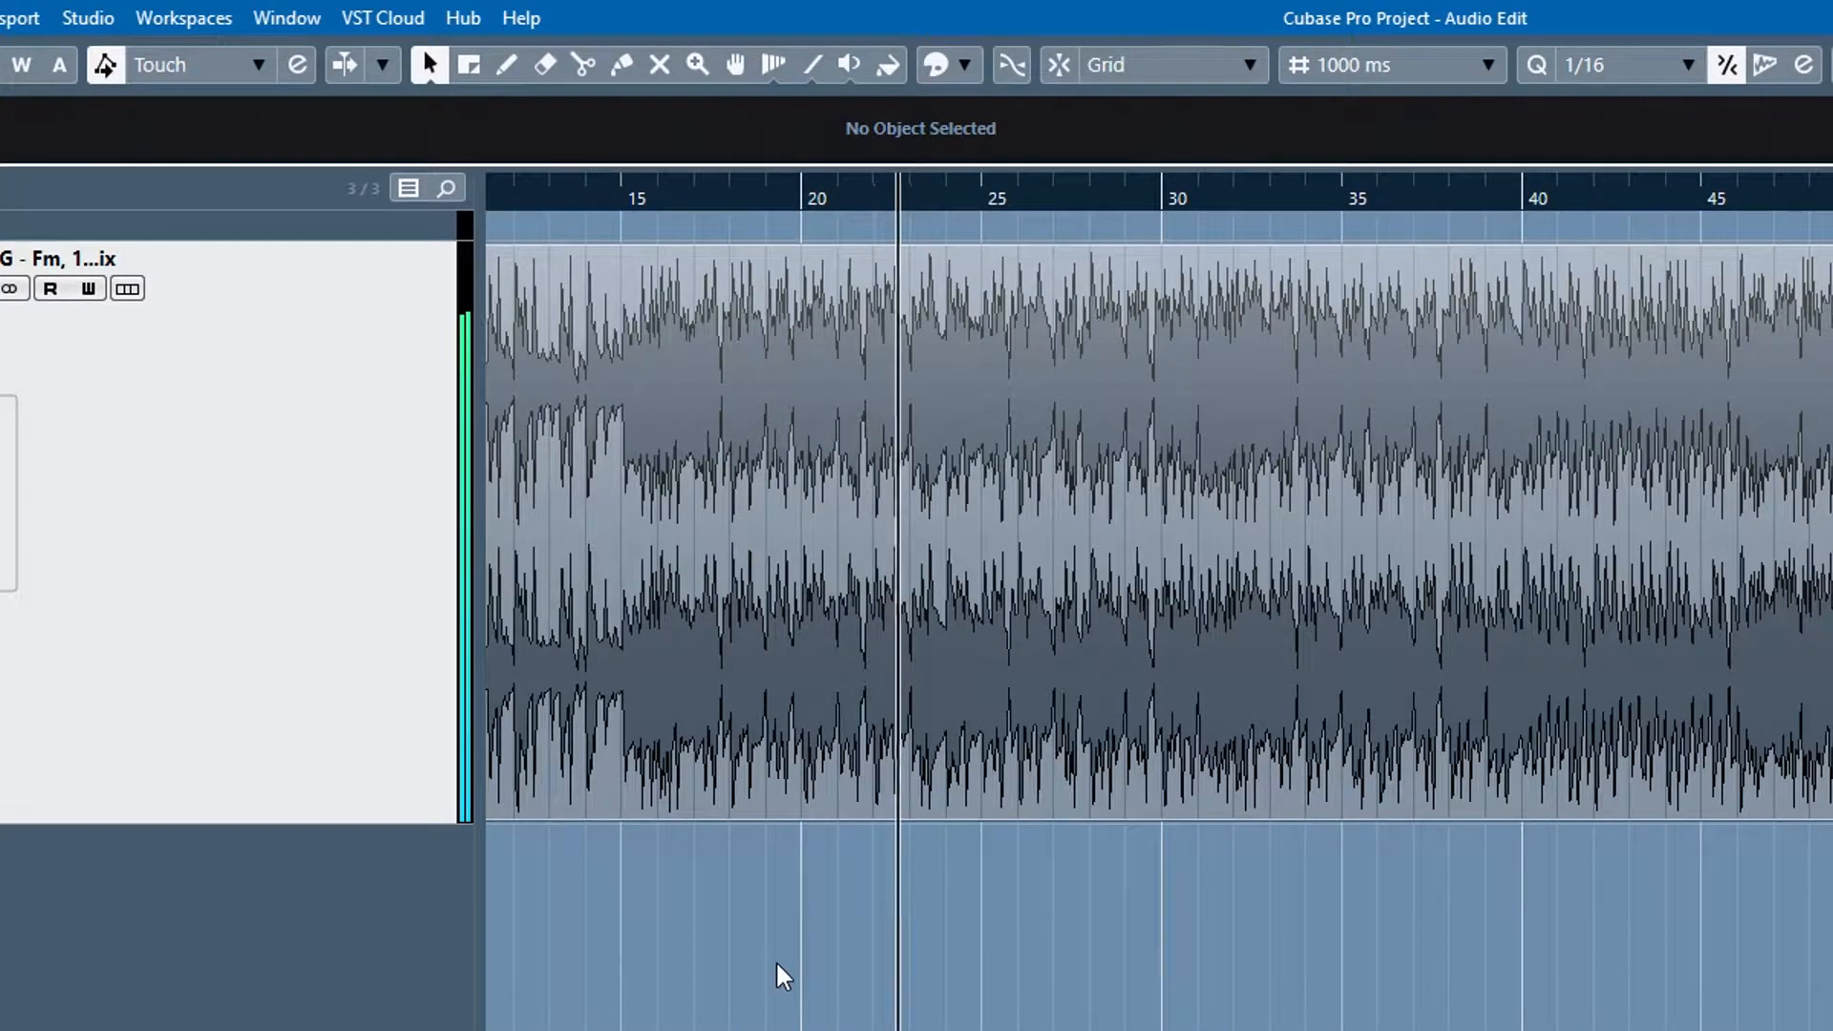
{"action": "key", "text": "space"}
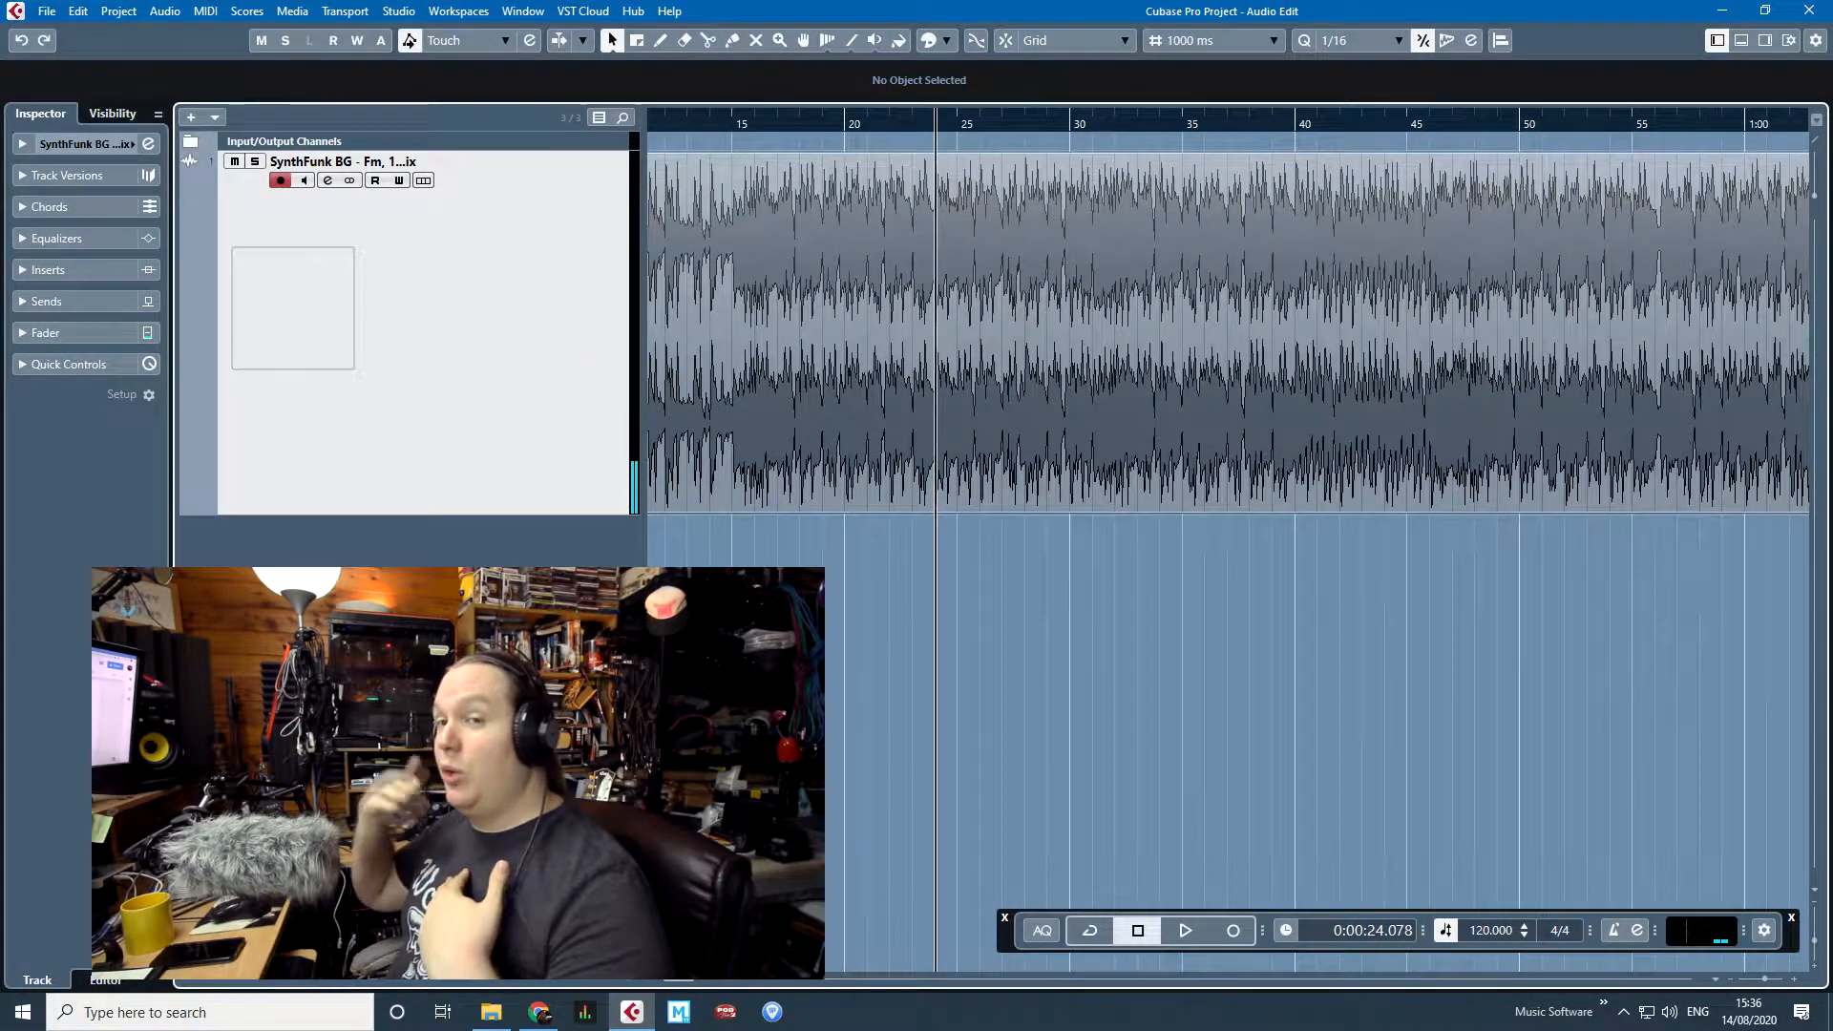
Examine the waveform around 0:24 at close range and play it to match the beats with the peaks.
{"action": "scroll", "coordinate": [856, 558], "scroll_direction": "up", "scroll_amount": 1}
{"action": "scroll", "coordinate": [1001, 563], "scroll_direction": "up", "scroll_amount": 5}
{"action": "key", "text": "space"}
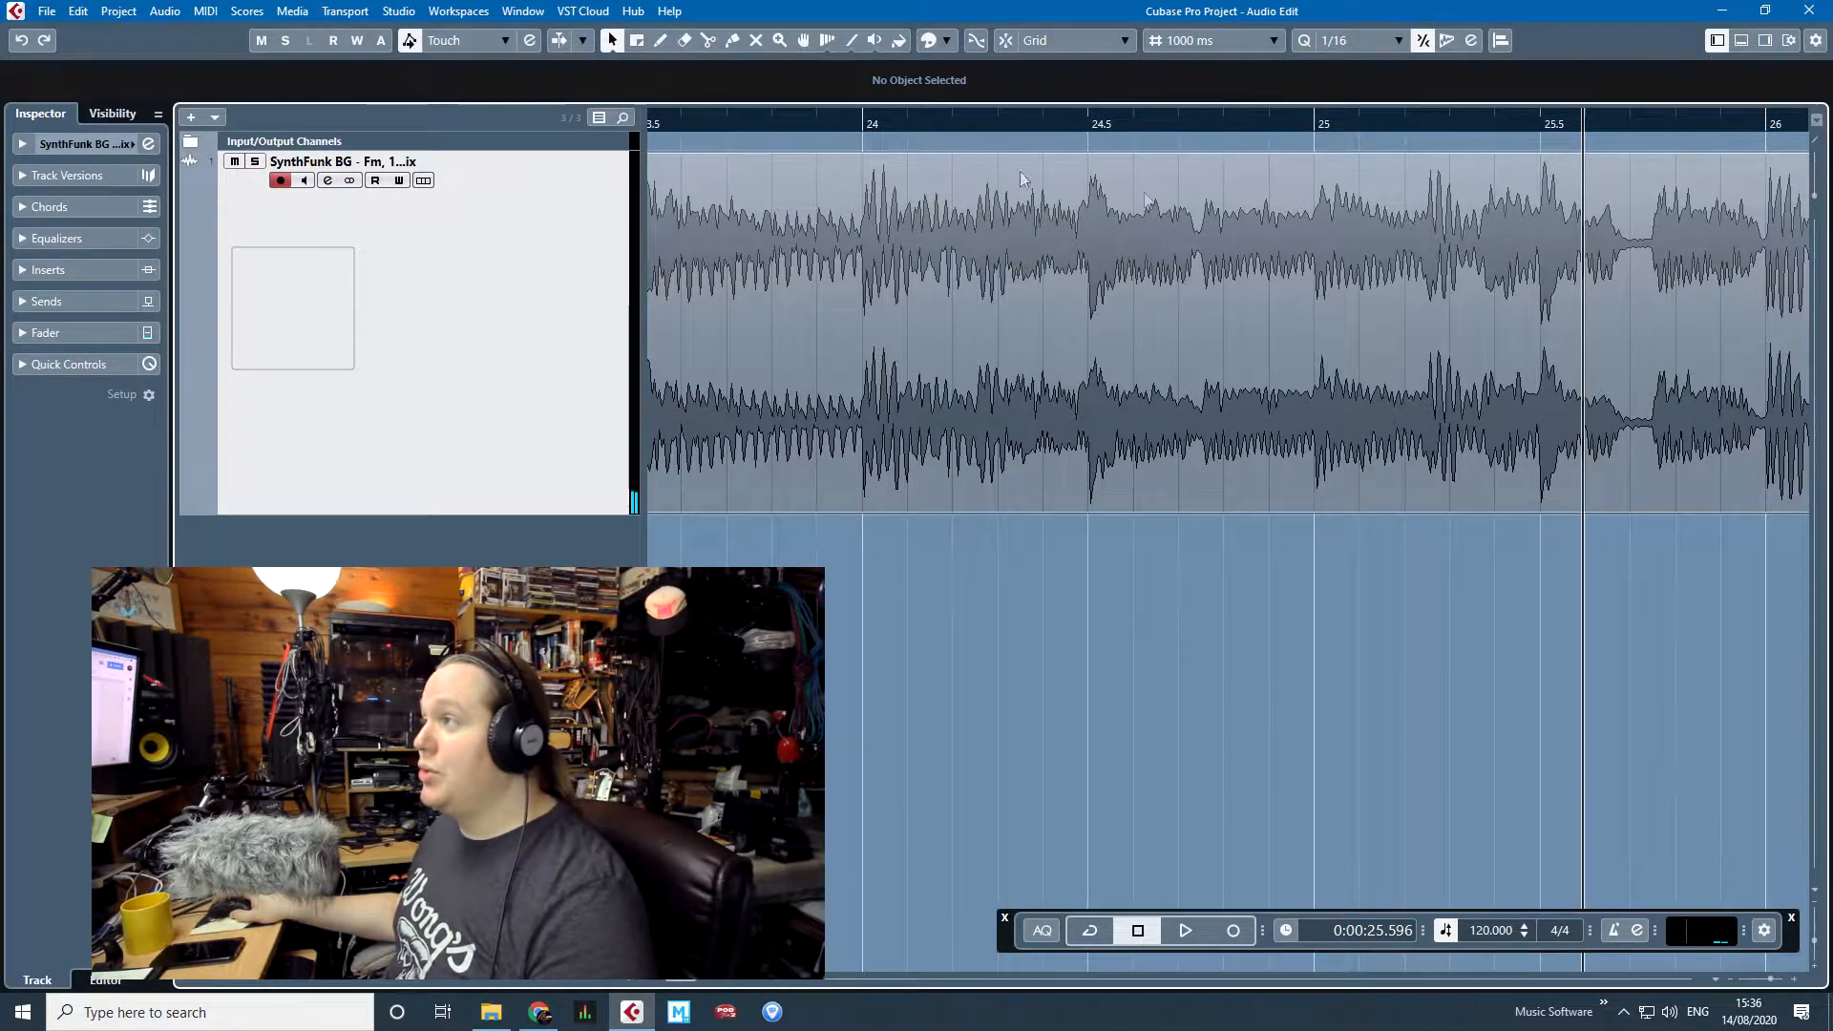
{"action": "key", "text": "space"}
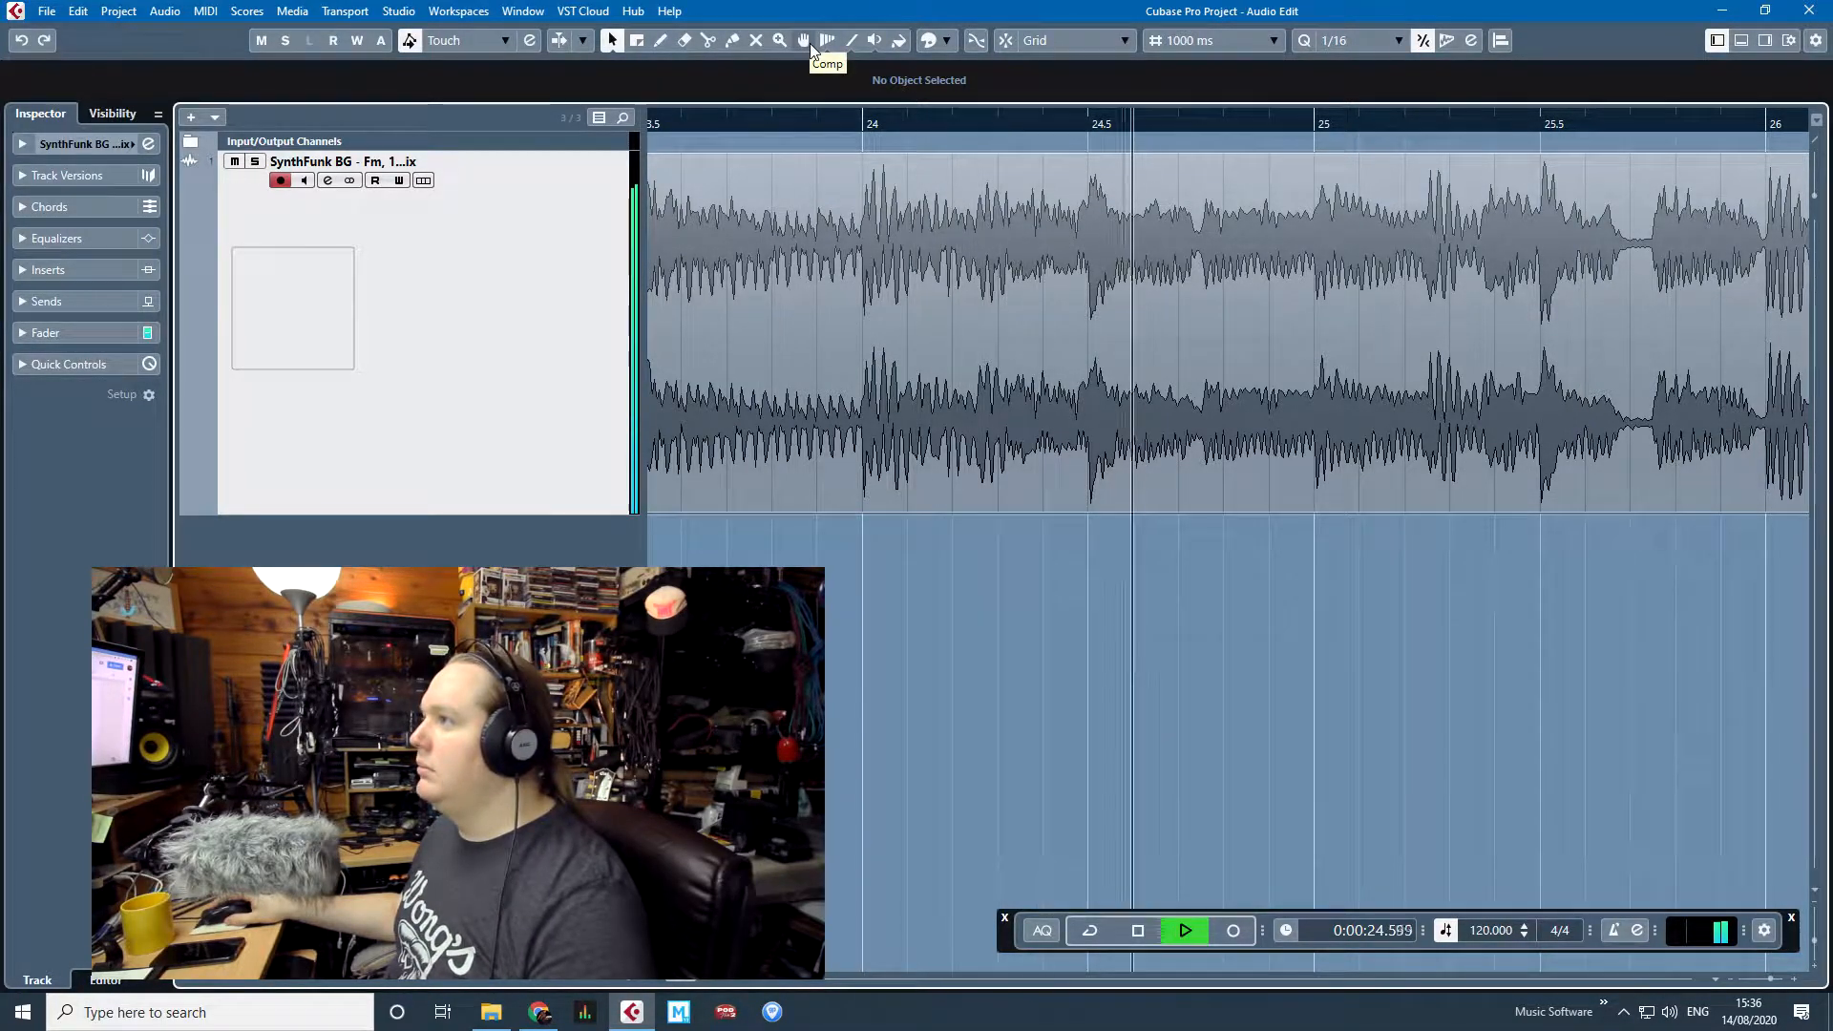
{"action": "key", "text": "space"}
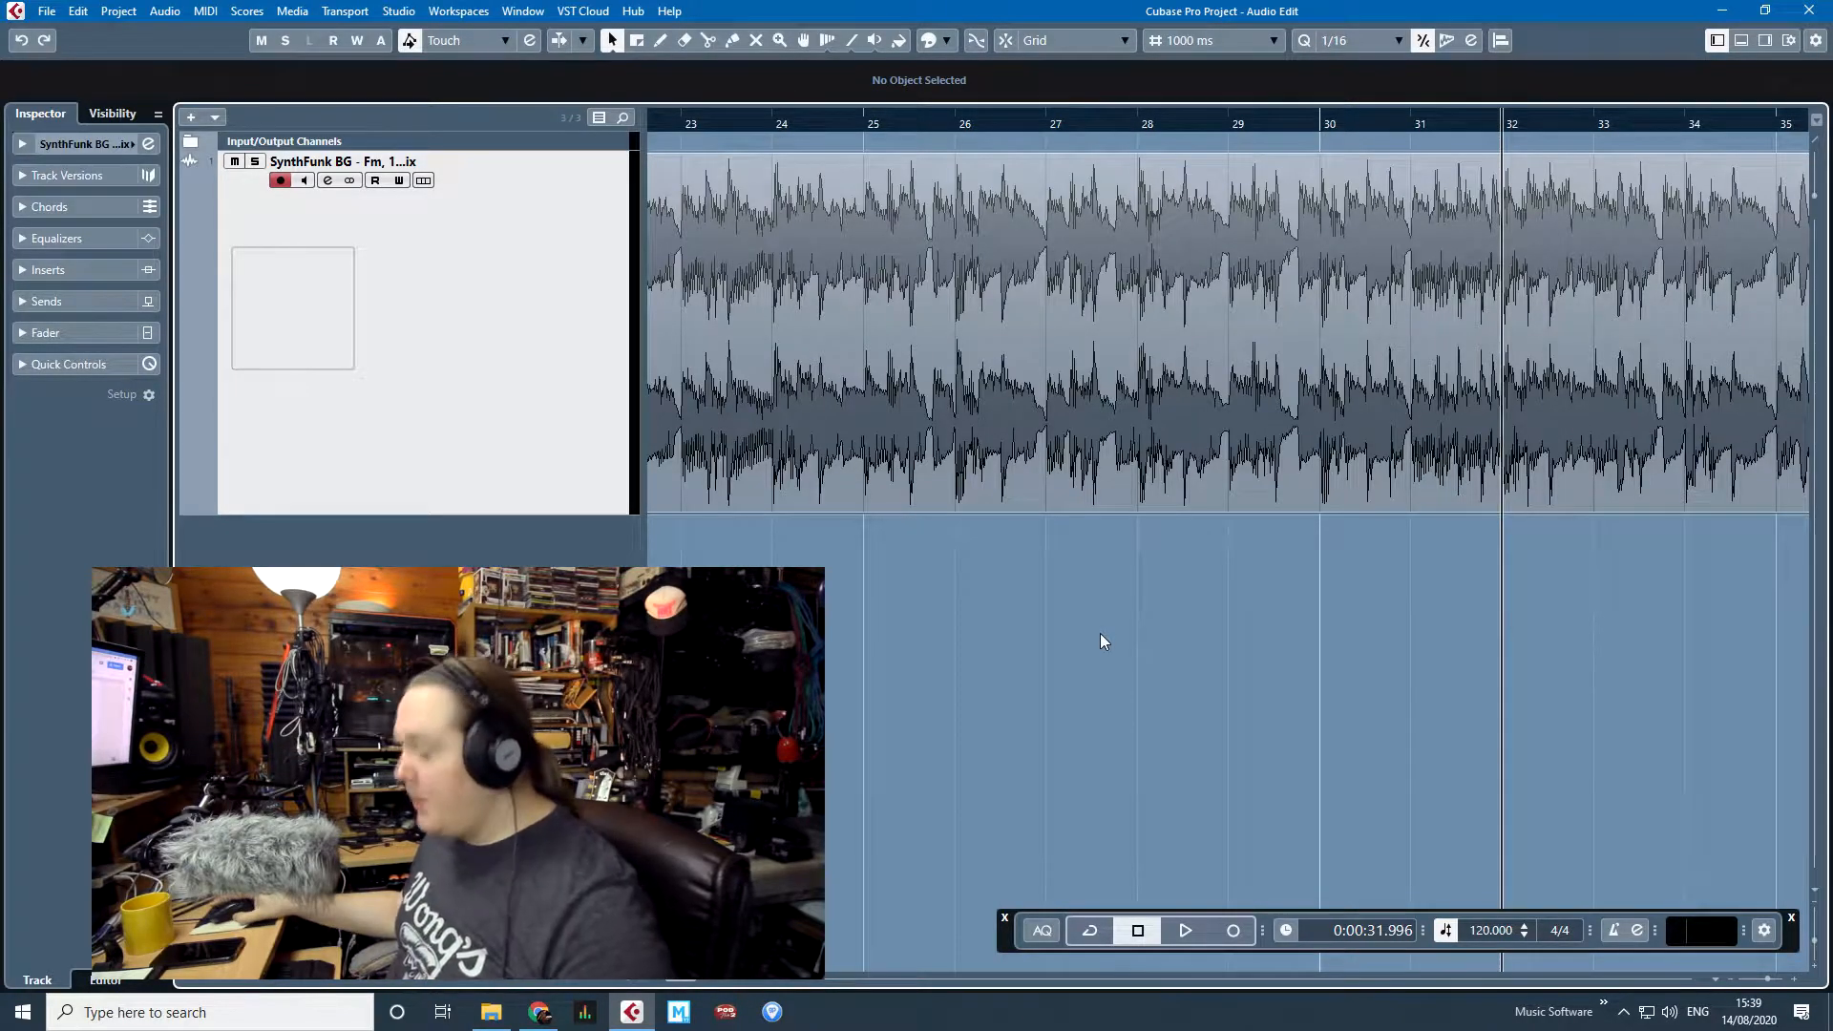
Play the middle of the track from about 1:13 to find a beat near 1:20 for the first cut.
{"action": "scroll", "coordinate": [1100, 633], "scroll_direction": "down", "scroll_amount": 8}
{"action": "scroll", "coordinate": [948, 676], "scroll_direction": "down", "scroll_amount": 2}
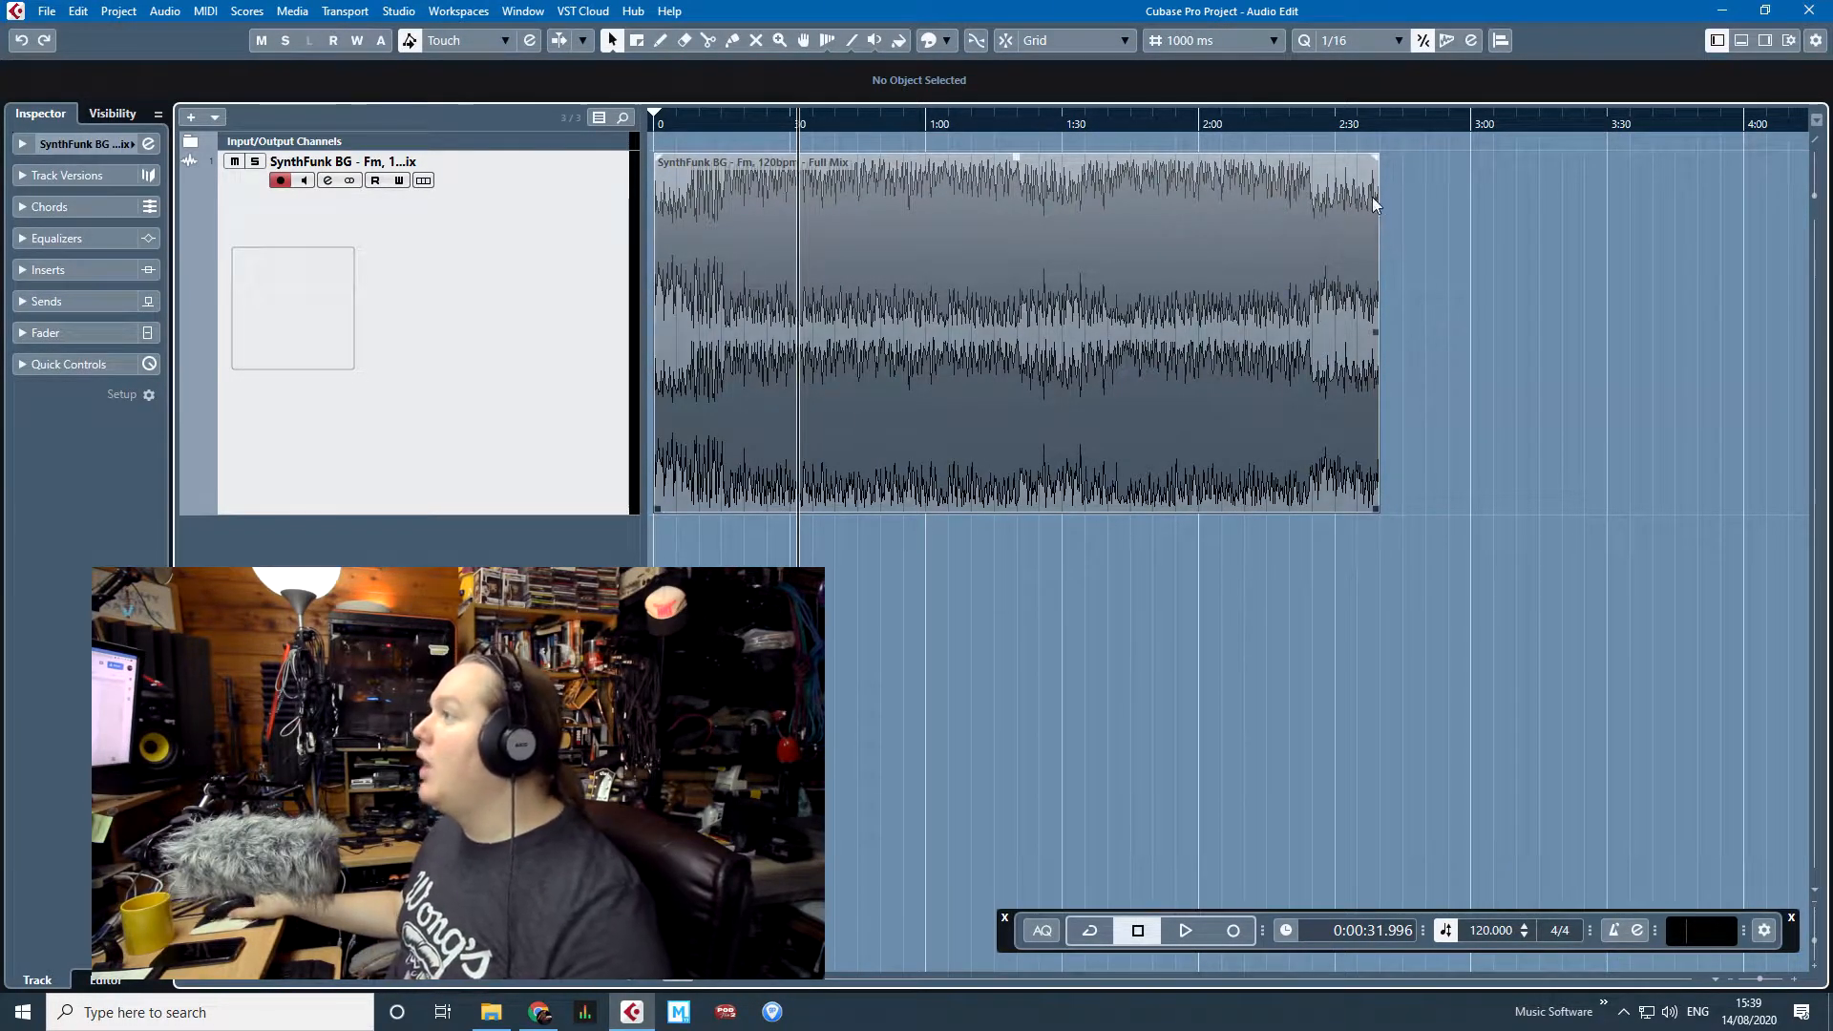
{"action": "scroll", "coordinate": [1386, 576], "scroll_direction": "up", "scroll_amount": 2}
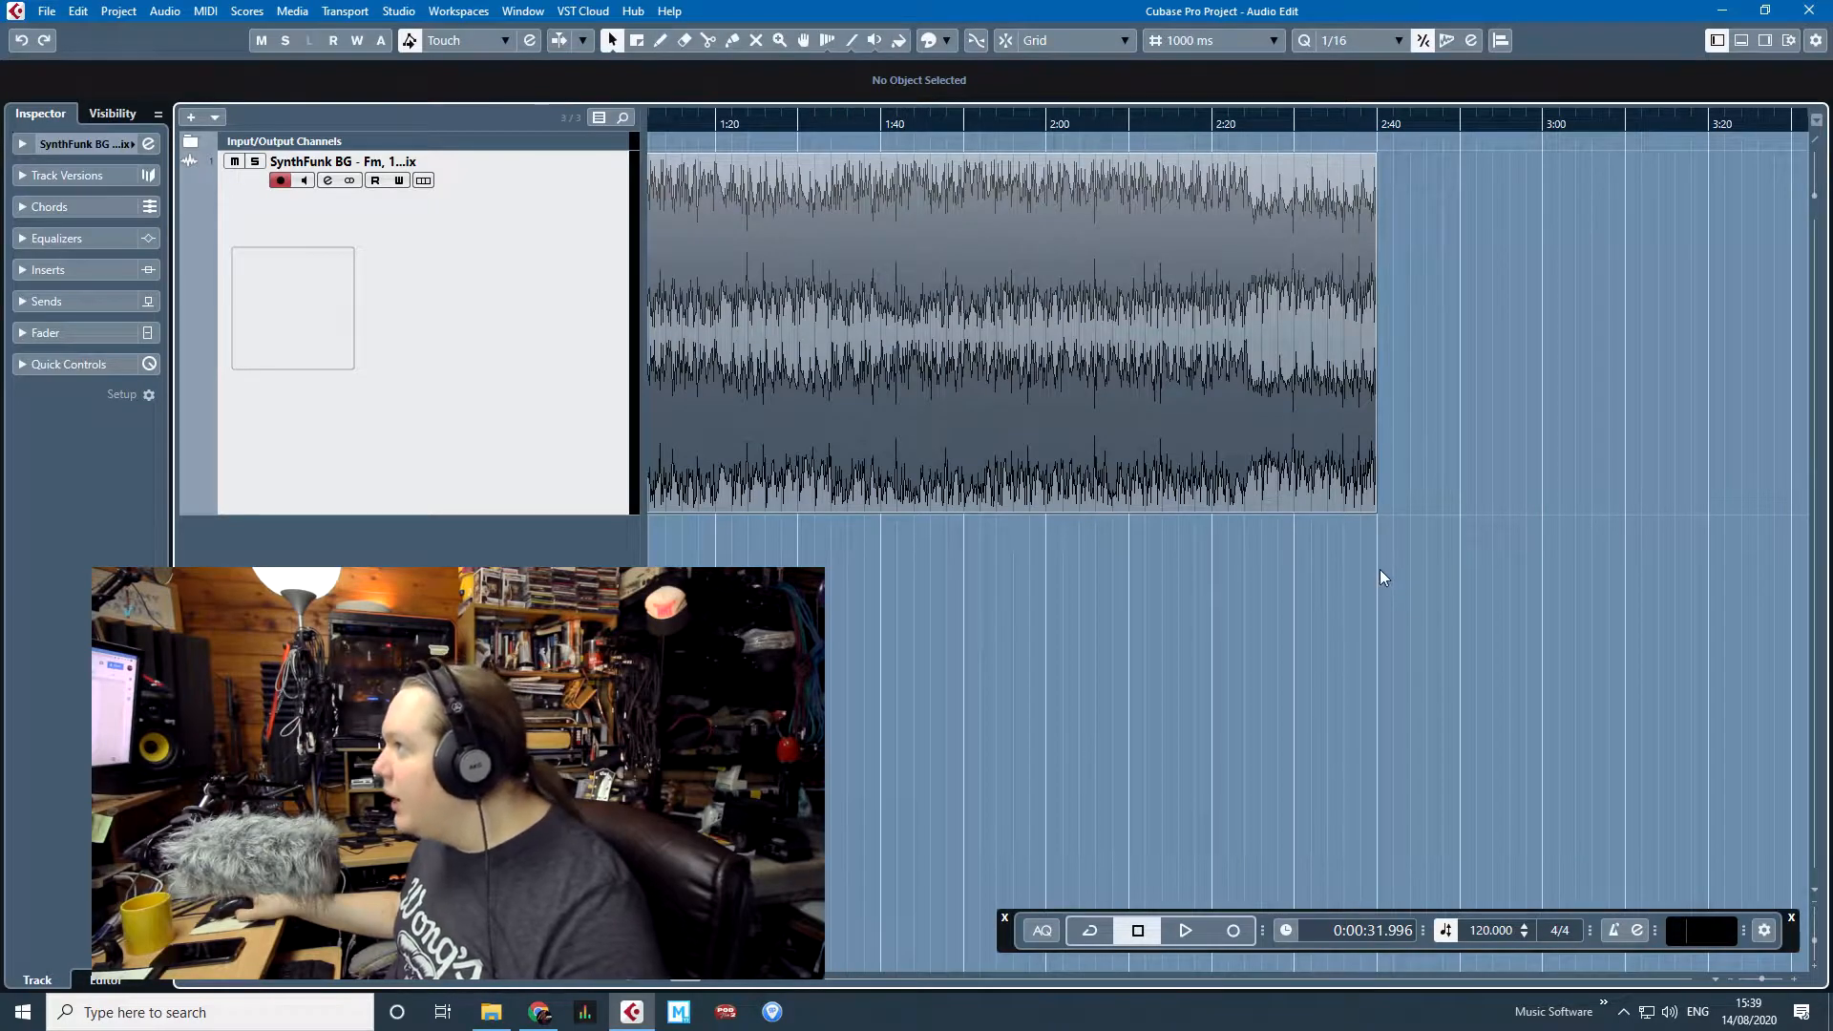
{"action": "scroll", "coordinate": [1378, 569], "scroll_direction": "down", "scroll_amount": 2}
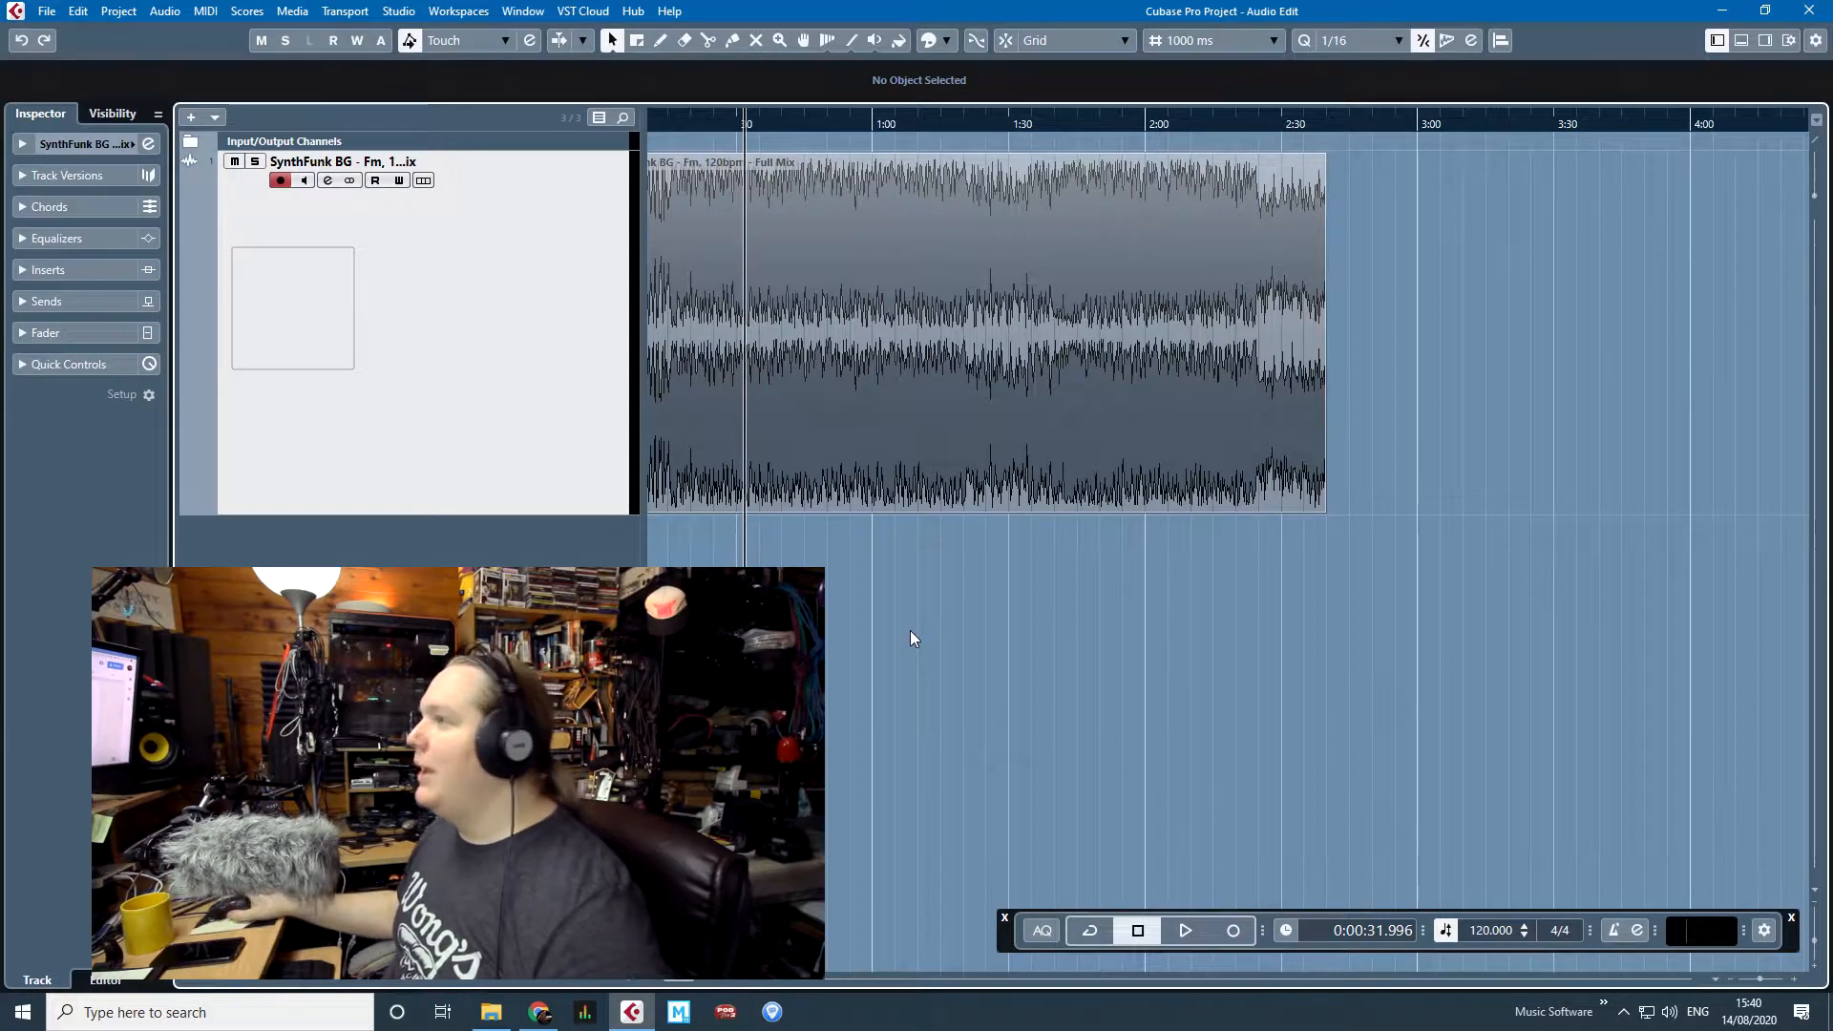
{"action": "scroll", "coordinate": [892, 560], "scroll_direction": "up", "scroll_amount": 5}
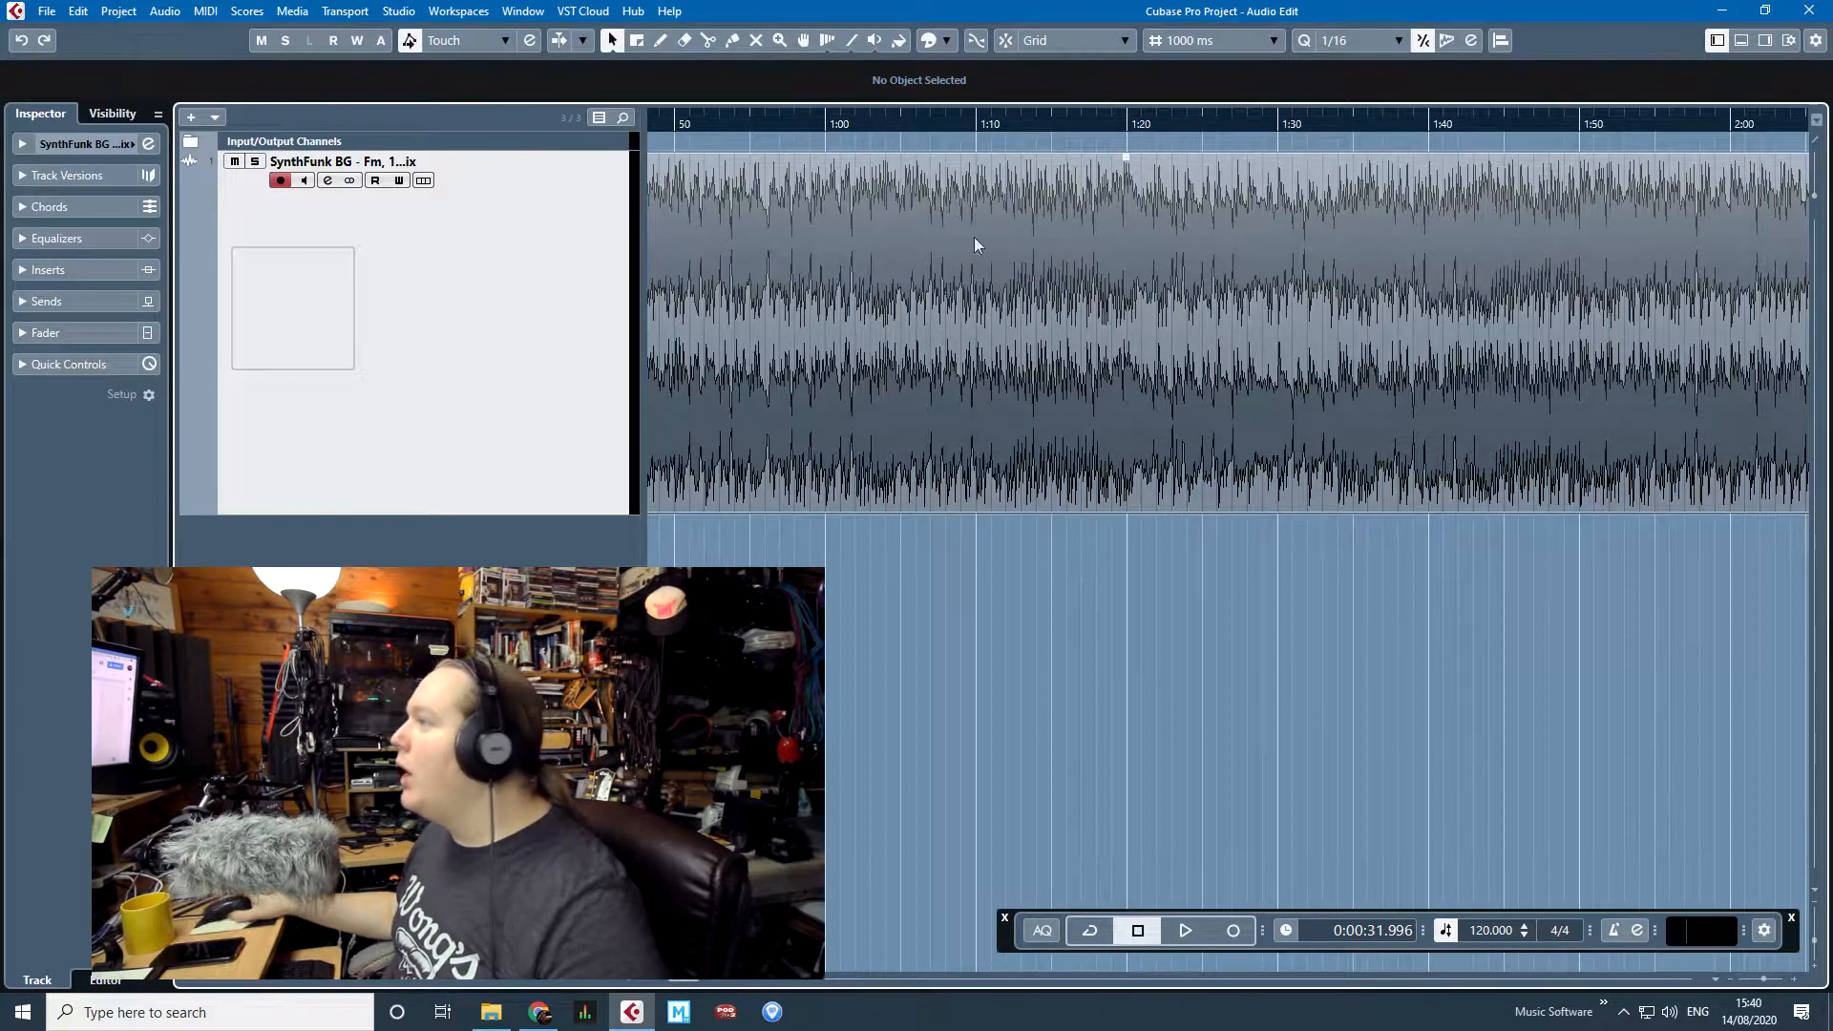
{"action": "left_click", "coordinate": [1019, 124]}
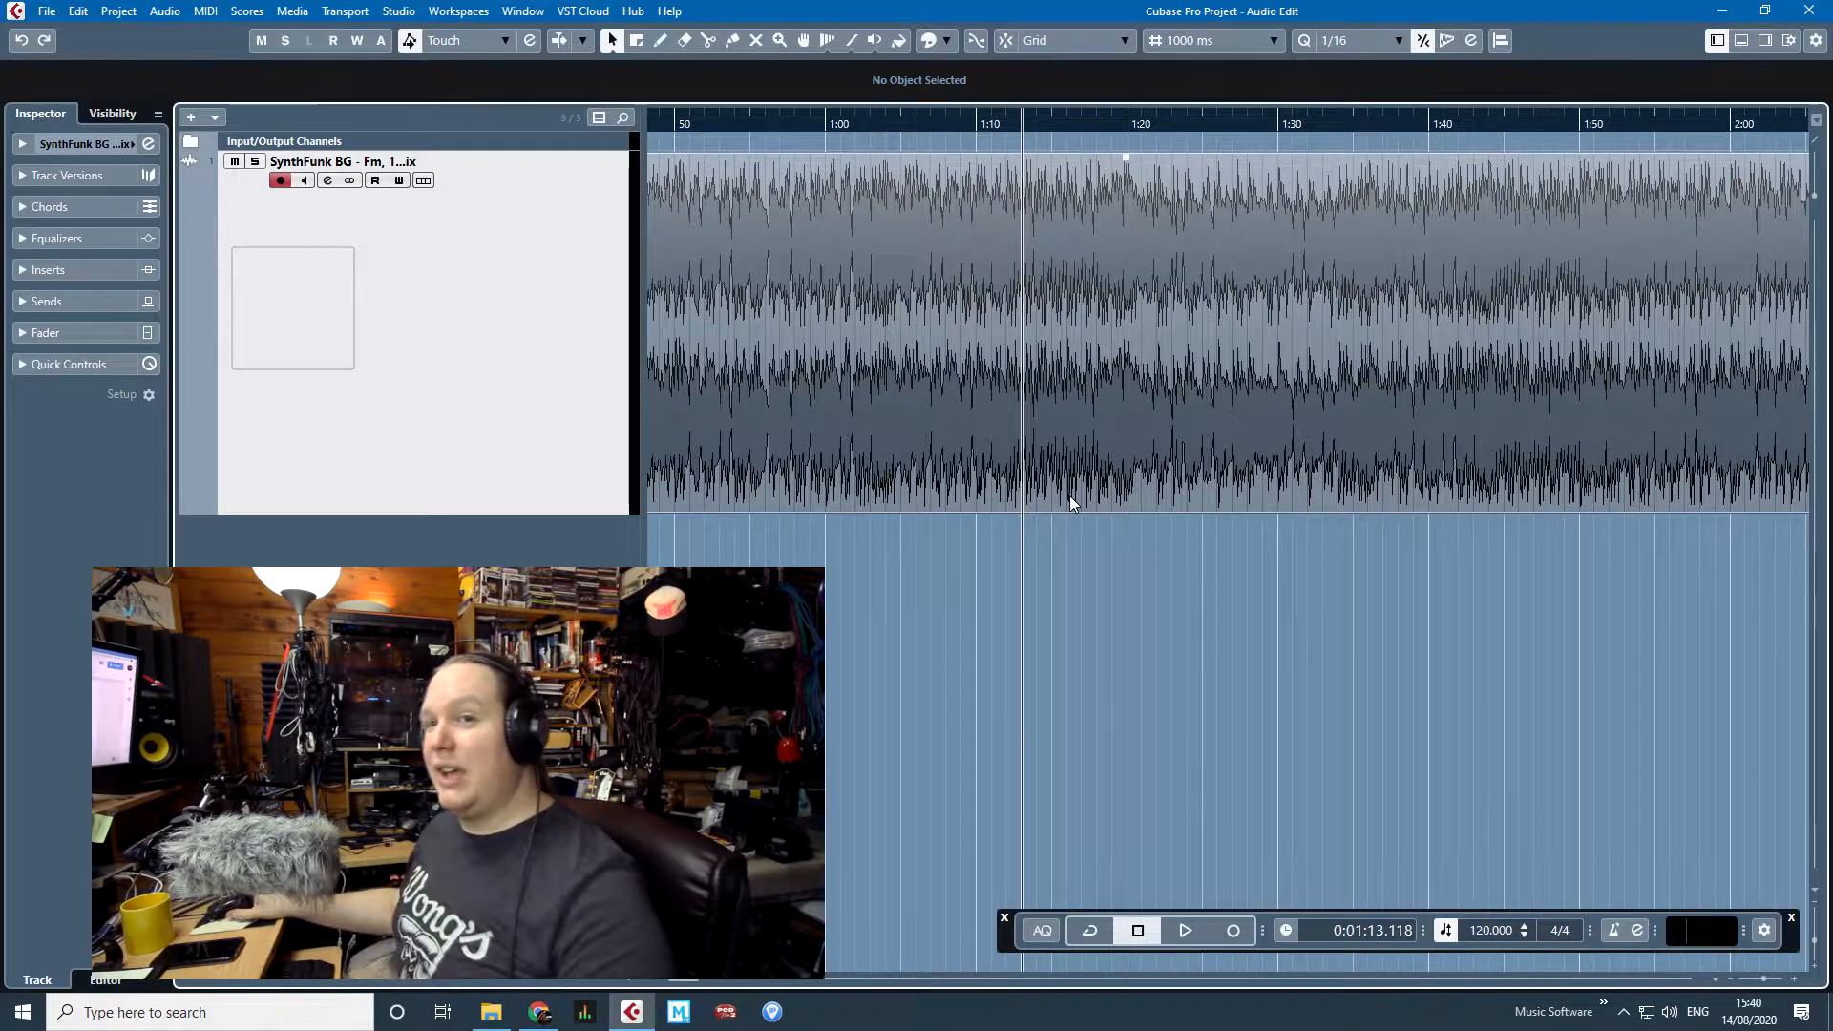
{"action": "key", "text": "space"}
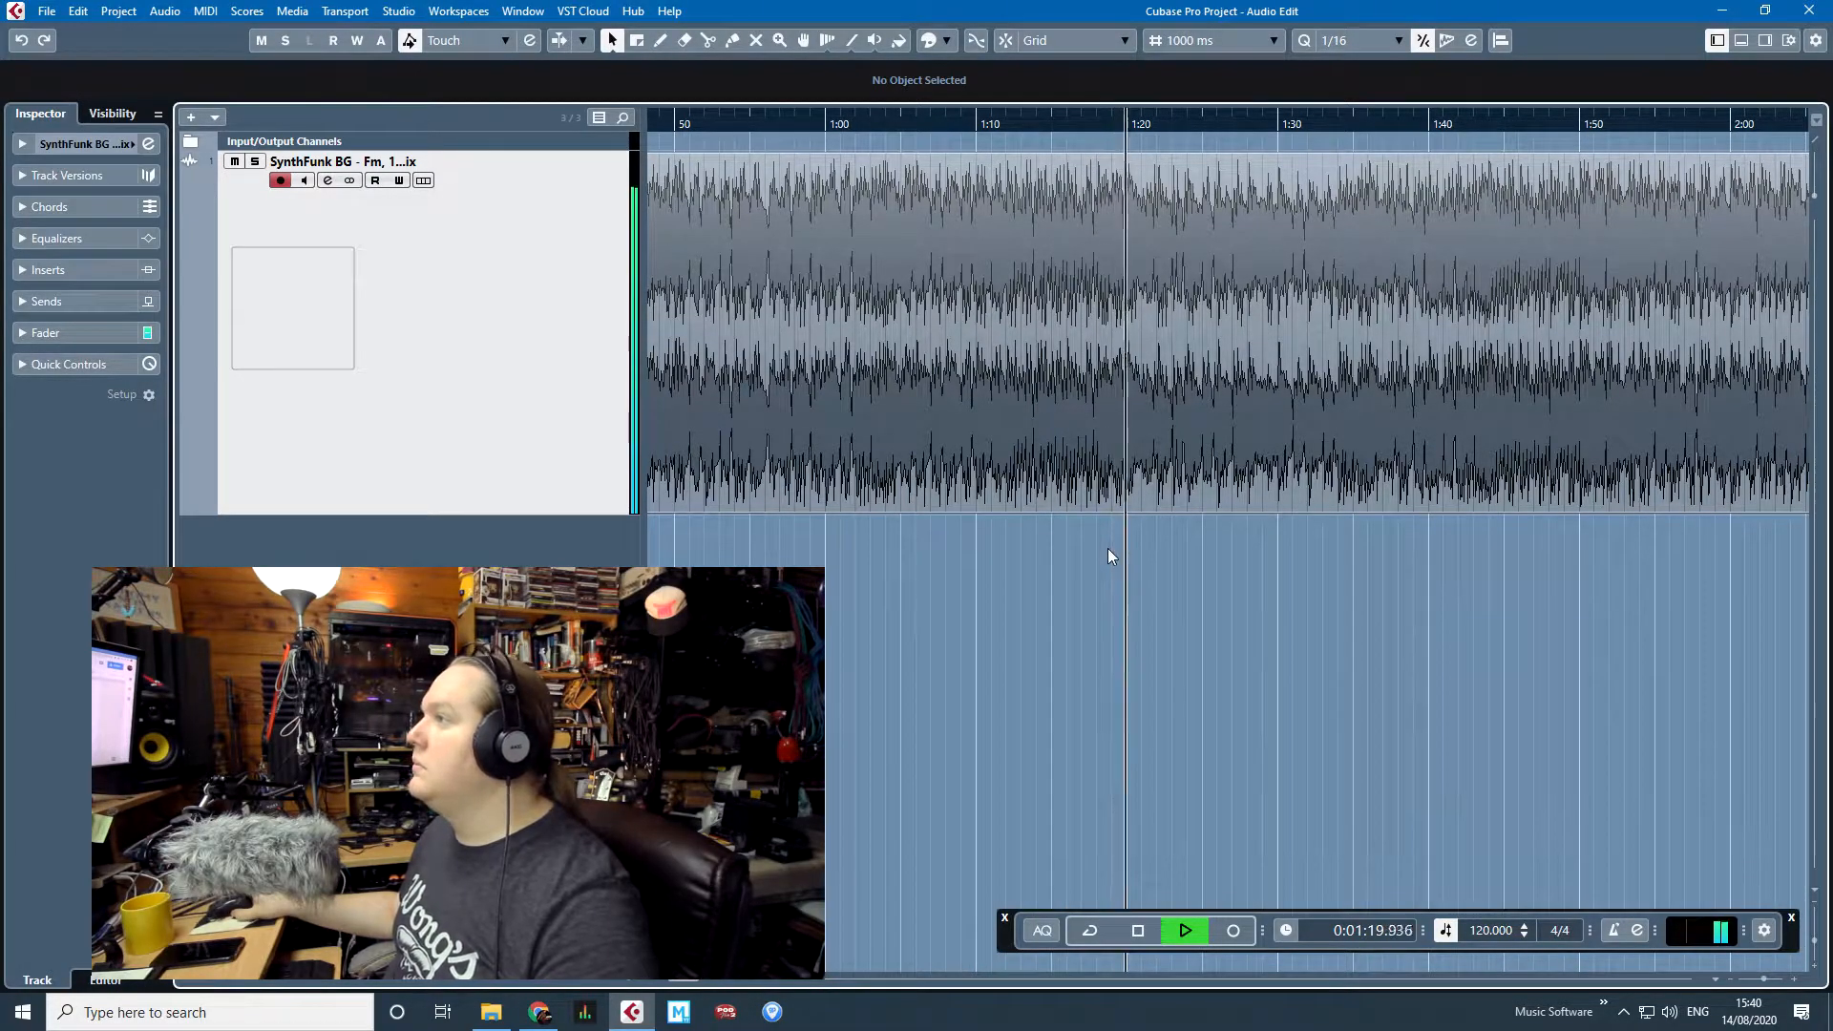
{"action": "key", "text": "space"}
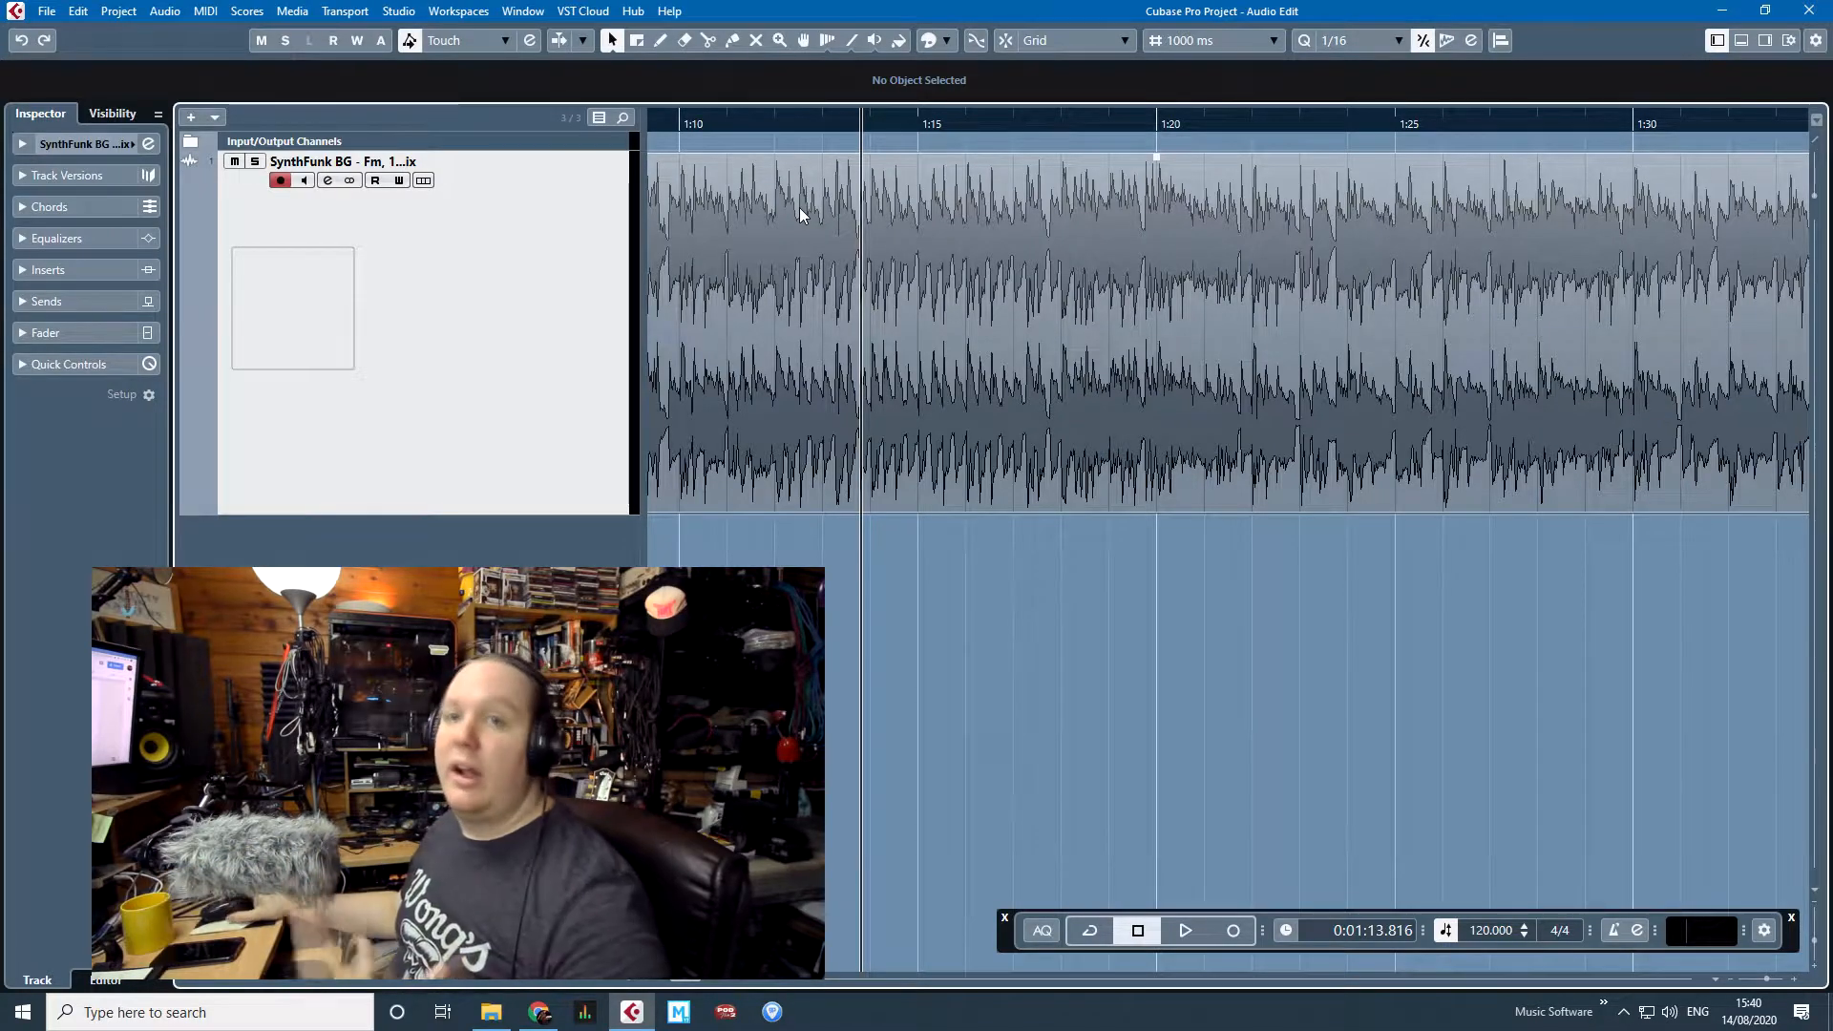
Place the playhead at about 1:20.019, just before the waveform peak of the beat after 1:20.
{"action": "left_click_drag", "start_coordinate": [1174, 123], "coordinate": [1118, 220]}
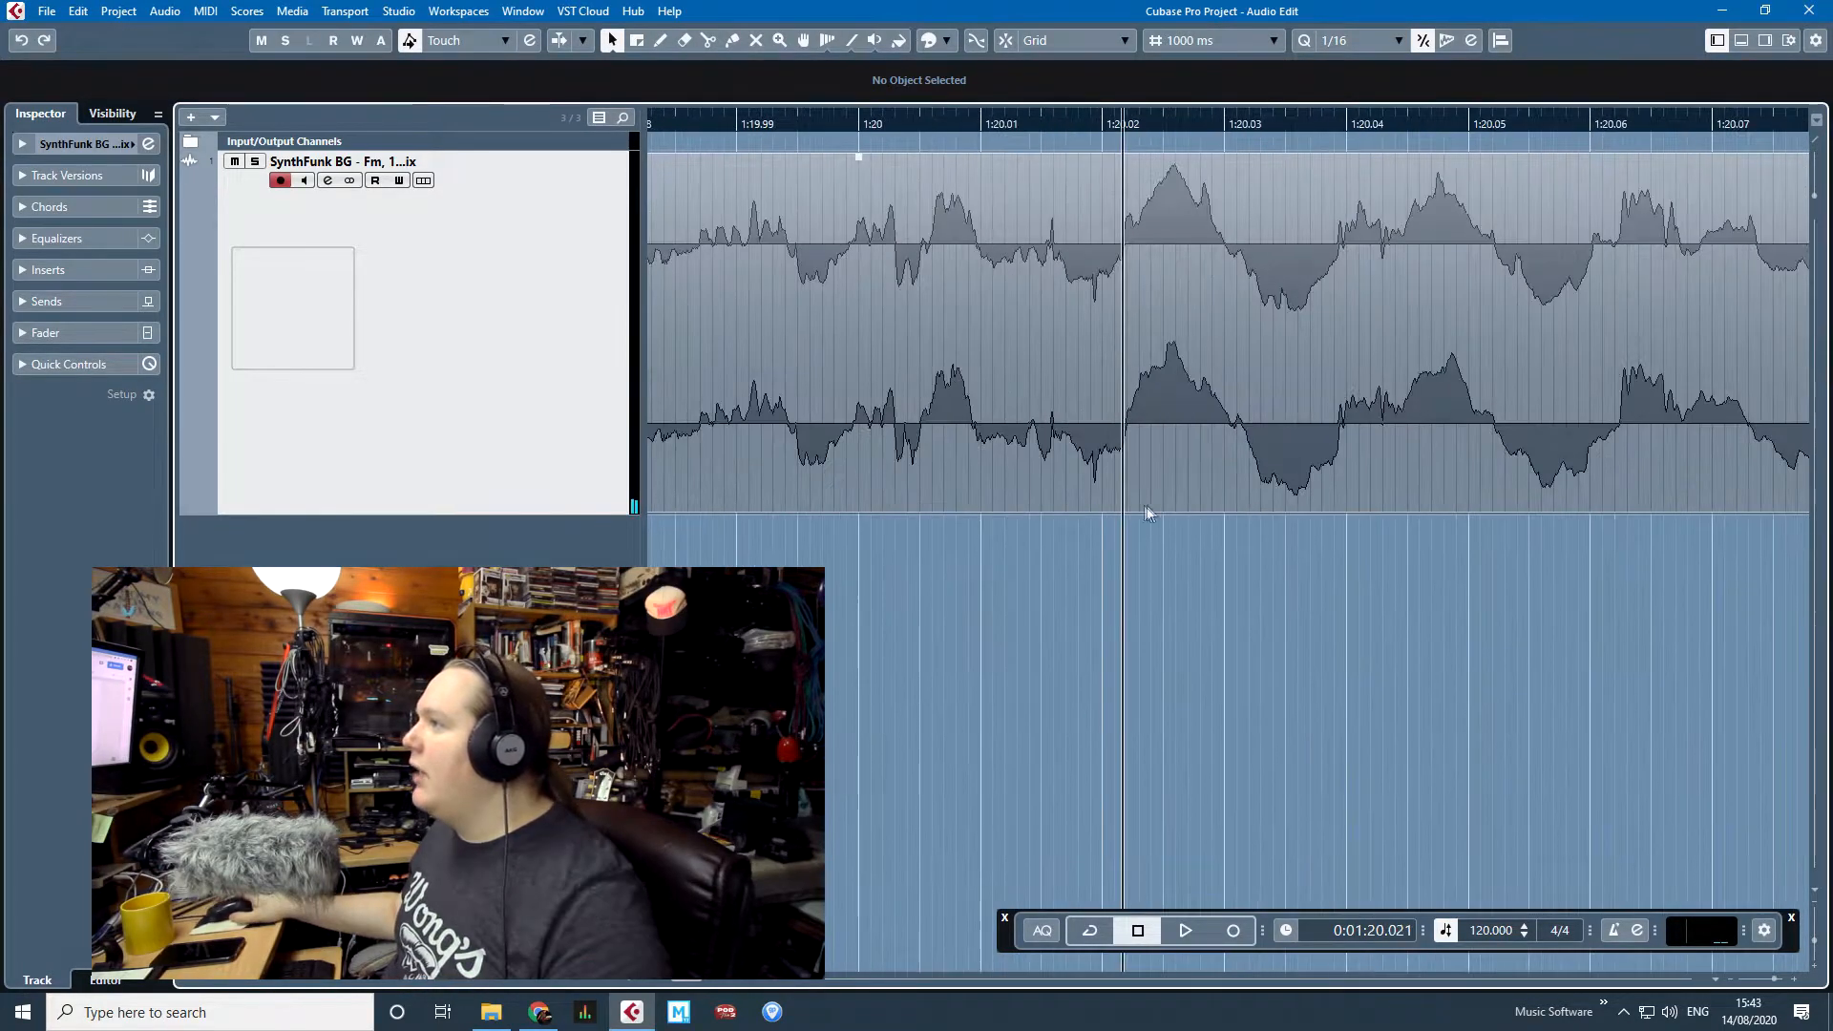
{"action": "scroll", "coordinate": [867, 520], "scroll_direction": "down", "scroll_amount": 1}
{"action": "left_click", "coordinate": [767, 123]}
{"action": "scroll", "coordinate": [755, 125], "scroll_direction": "up", "scroll_amount": 1}
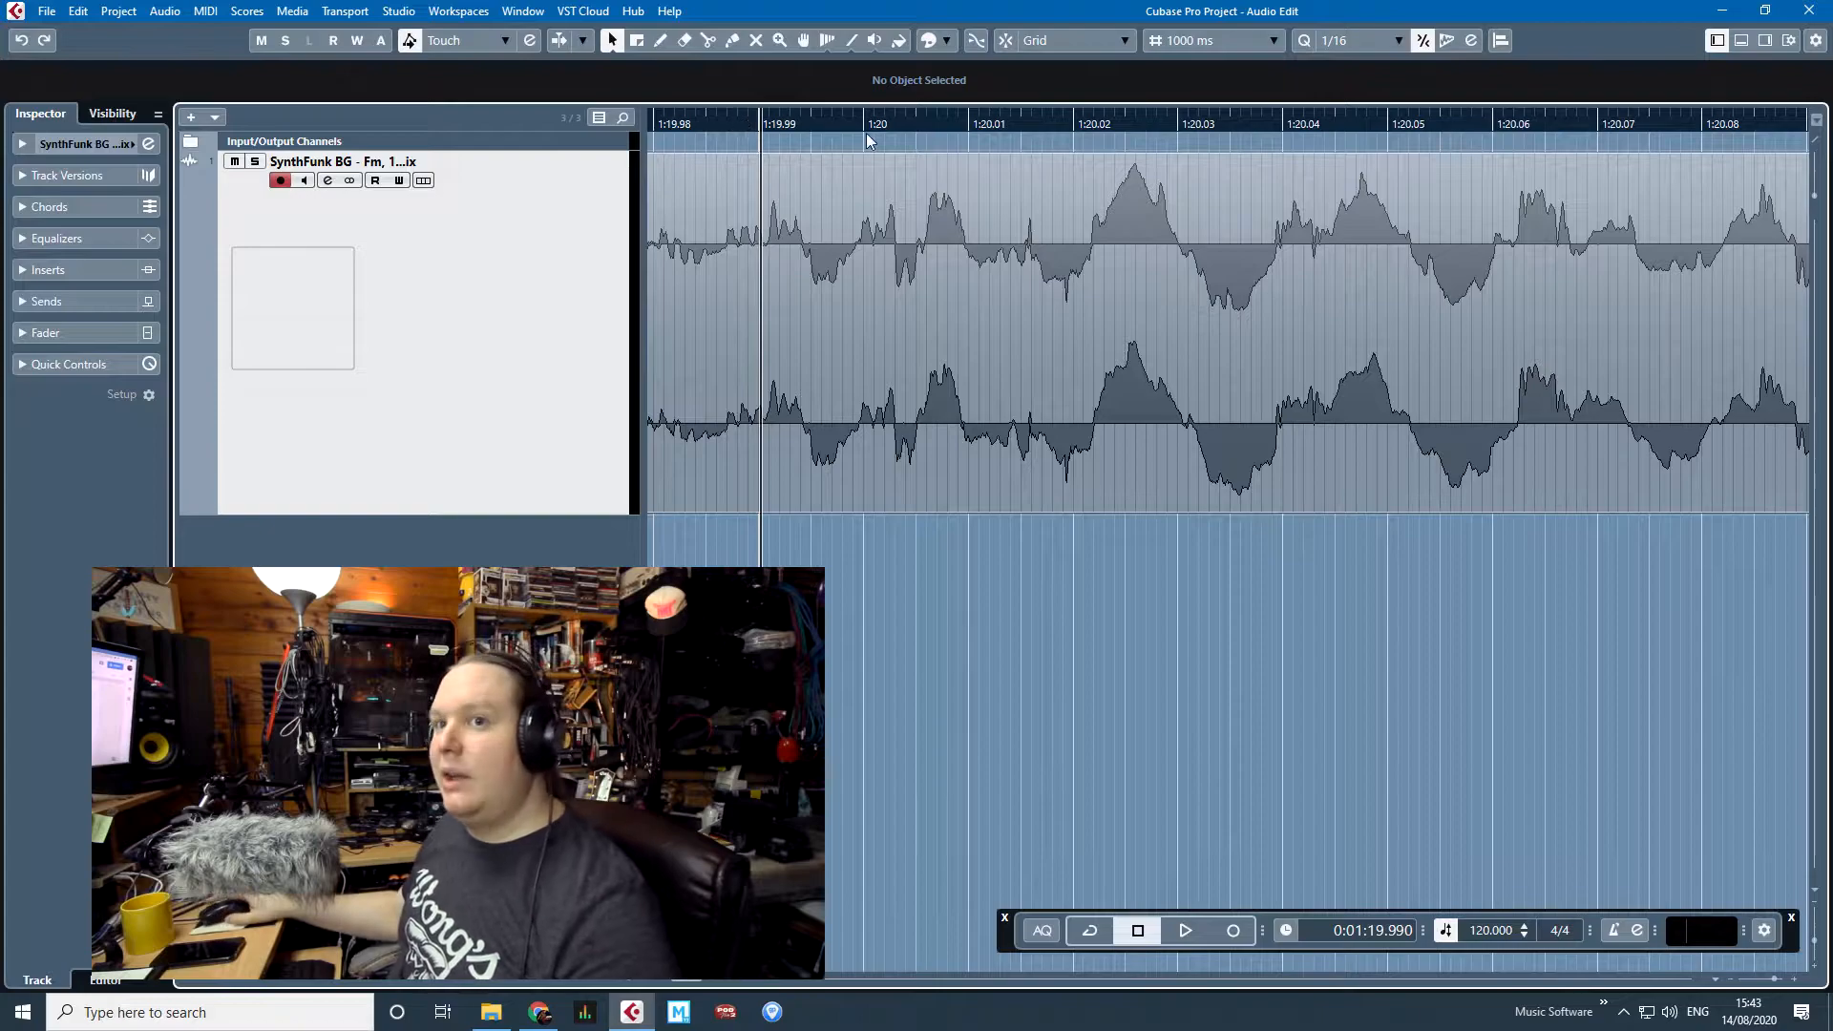
{"action": "left_click_drag", "start_coordinate": [758, 127], "coordinate": [1207, 226]}
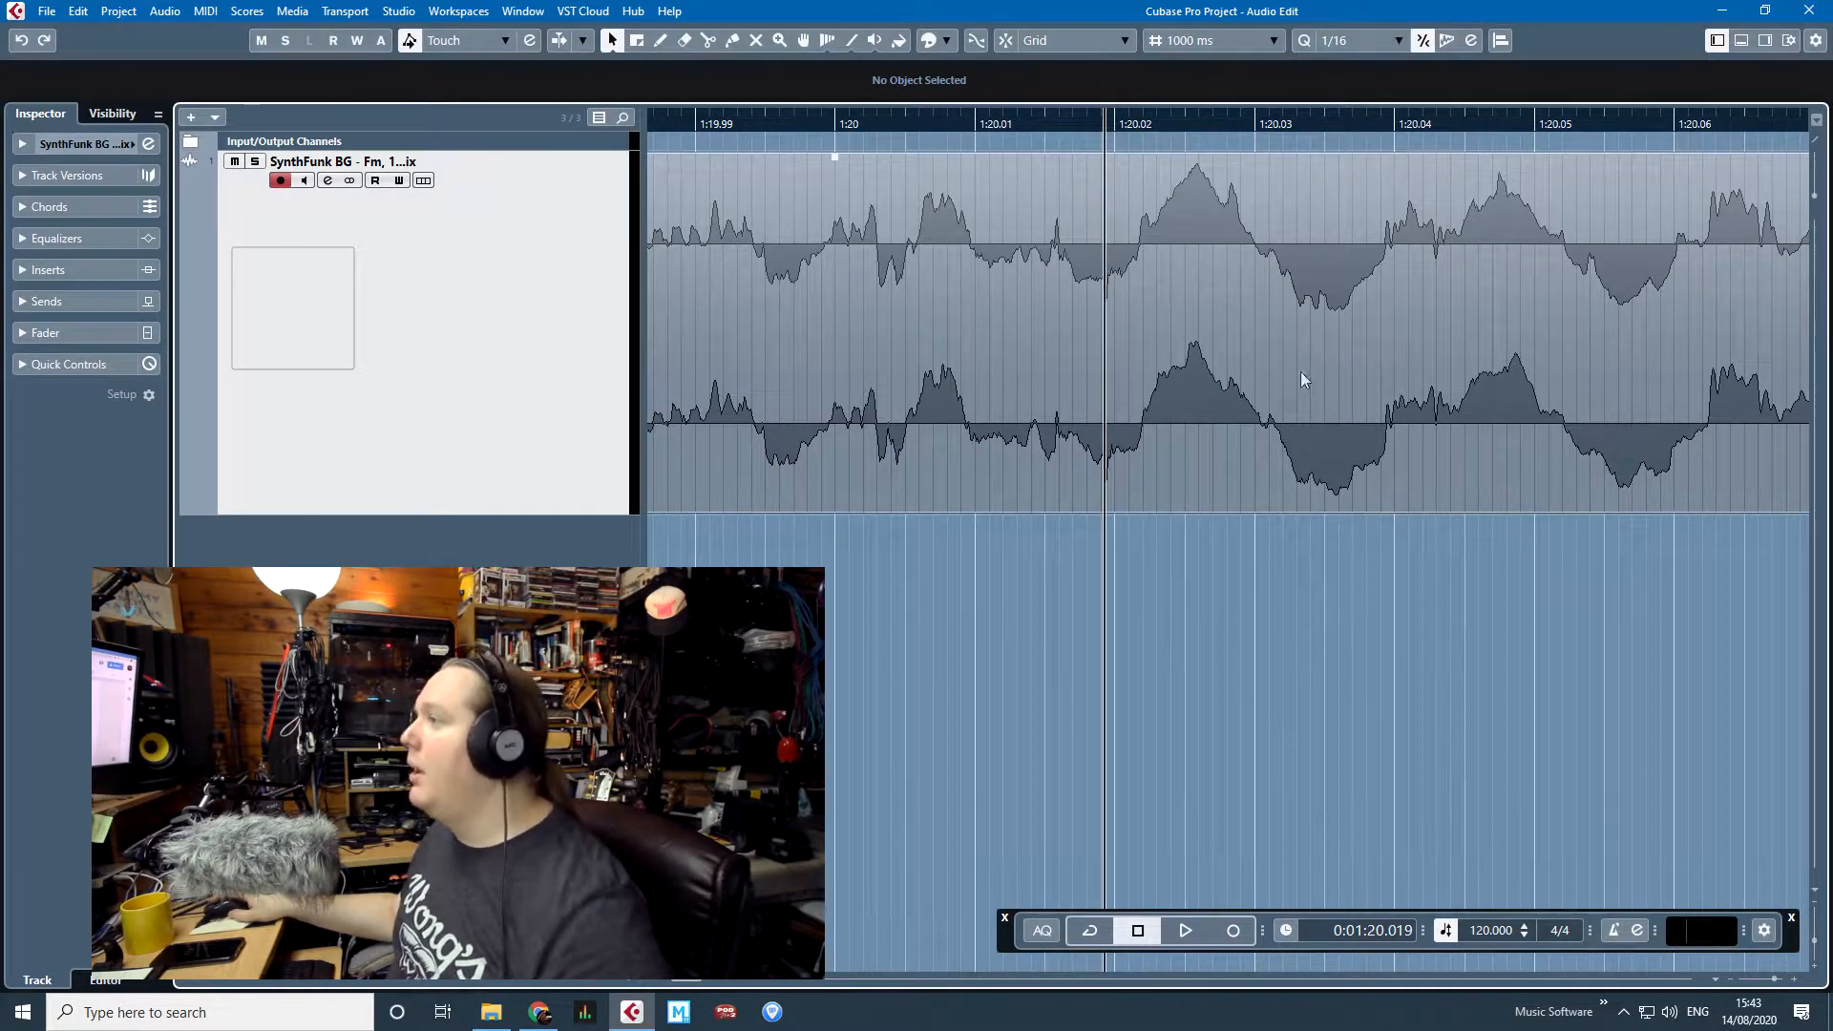
Split the audio event at 1:20.030, where the waveform crosses zero right after the peak.
{"action": "left_click", "coordinate": [1264, 266]}
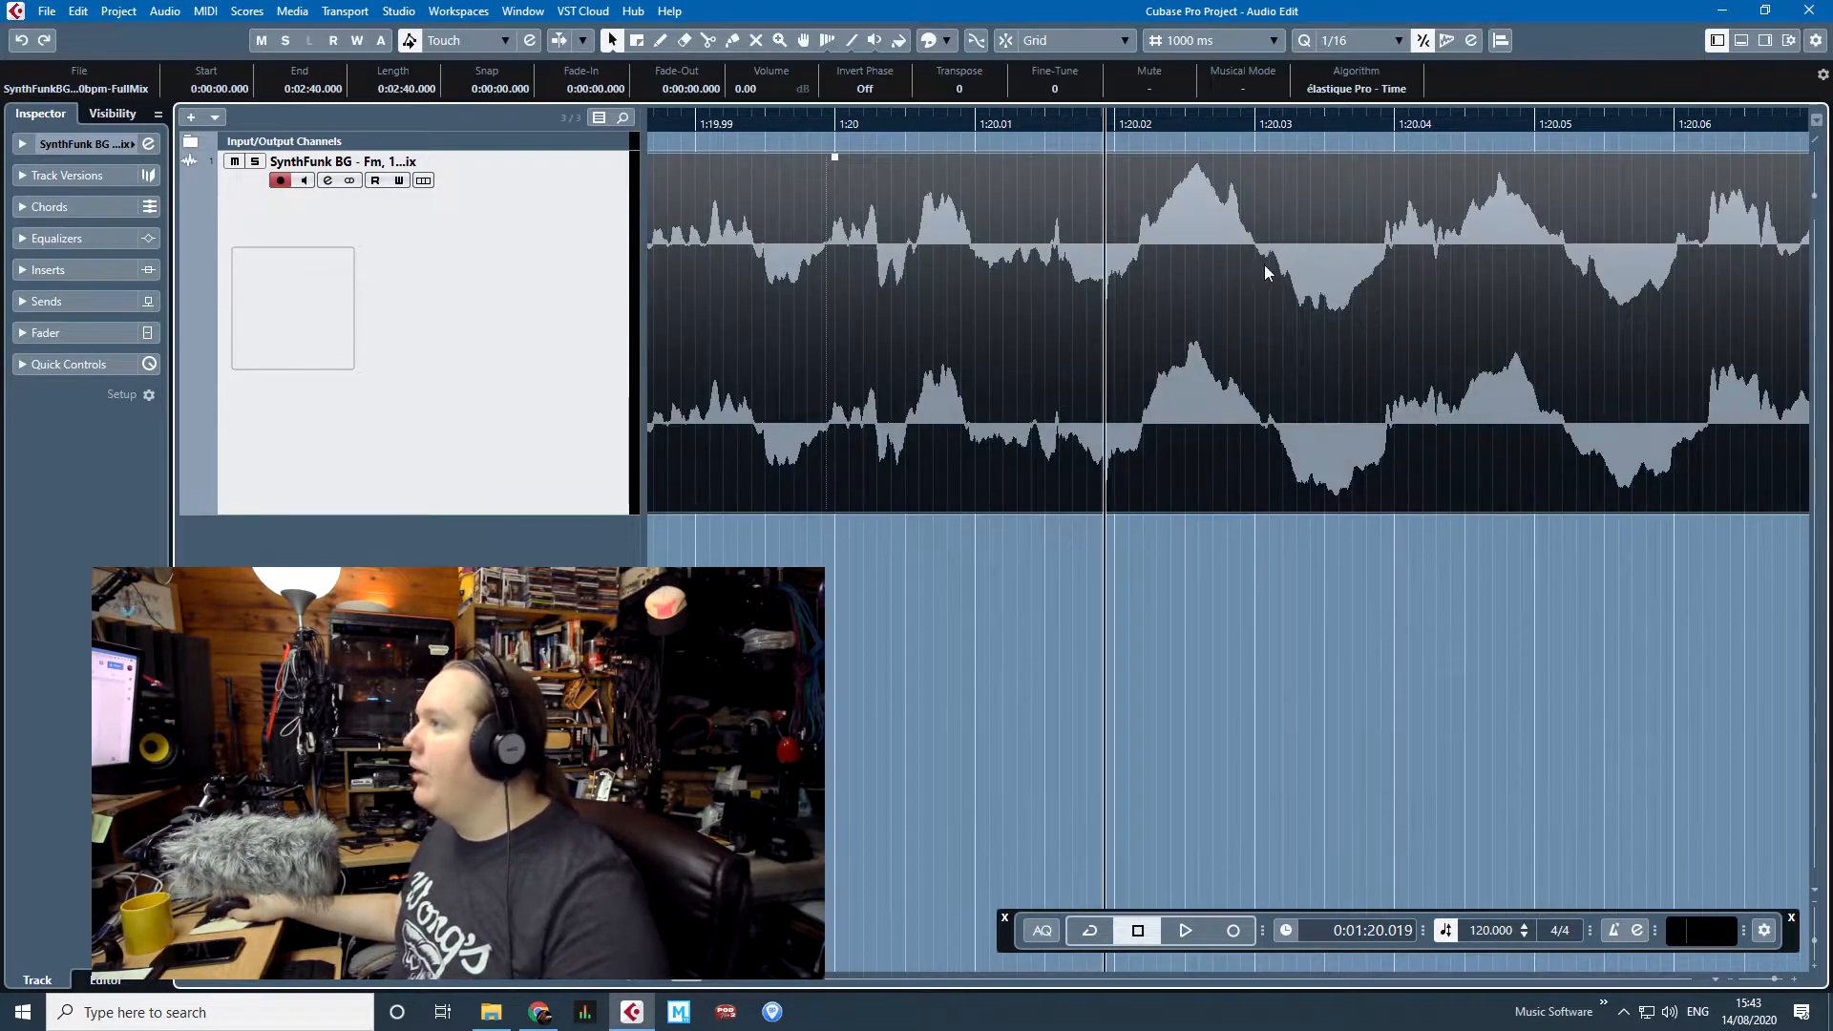
{"action": "key", "text": "3"}
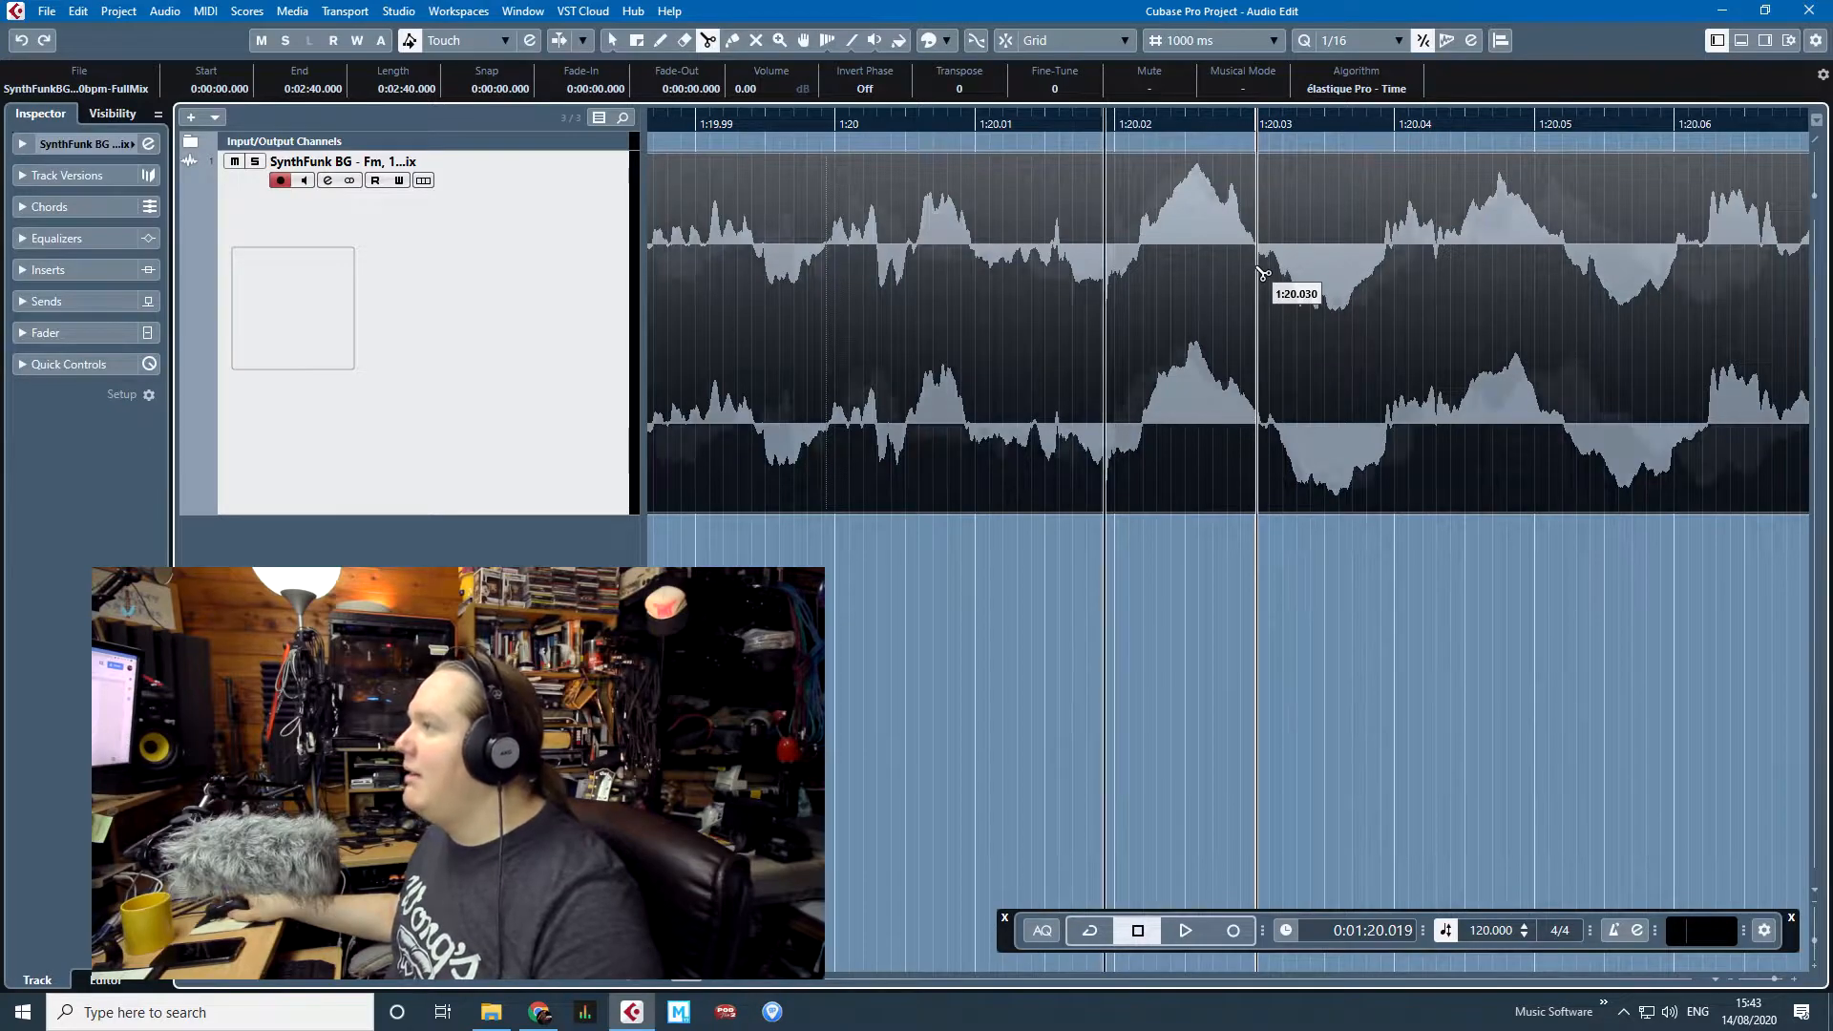
{"action": "scroll", "coordinate": [1262, 274], "scroll_direction": "up", "scroll_amount": 3}
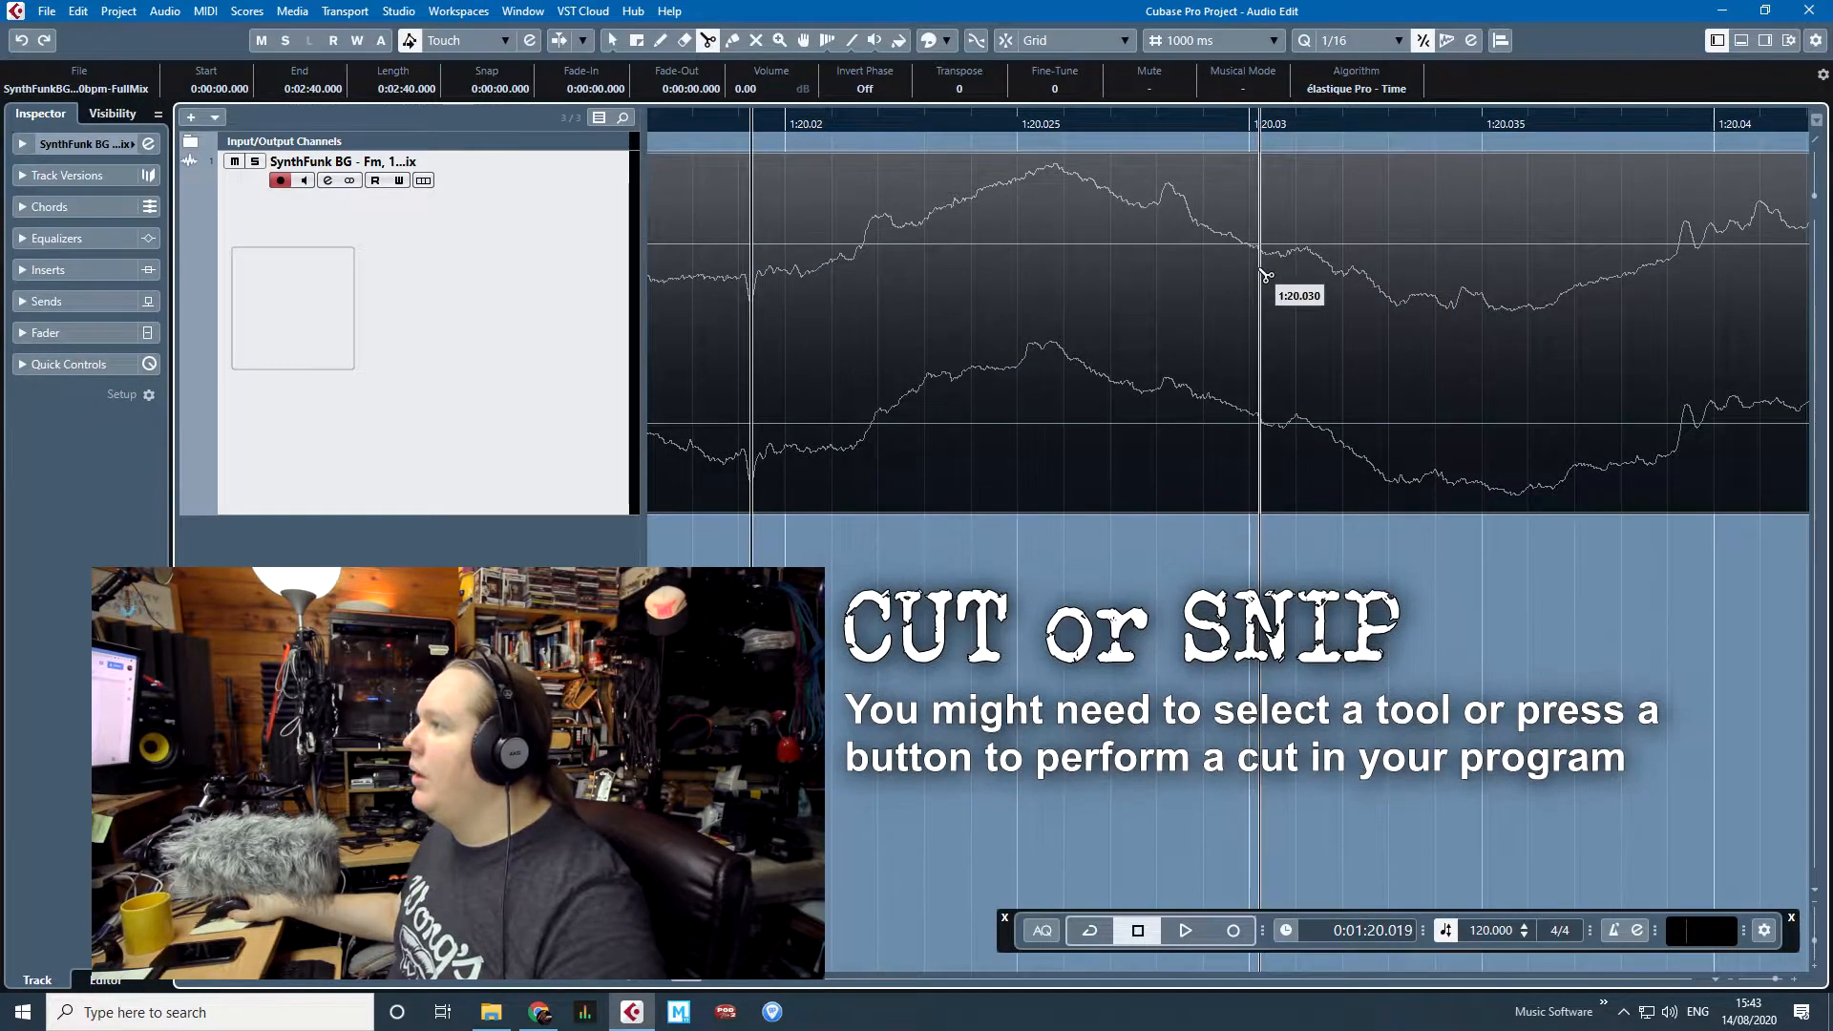
{"action": "scroll", "coordinate": [1263, 275], "scroll_direction": "down", "scroll_amount": 1}
{"action": "left_click", "coordinate": [1262, 274]}
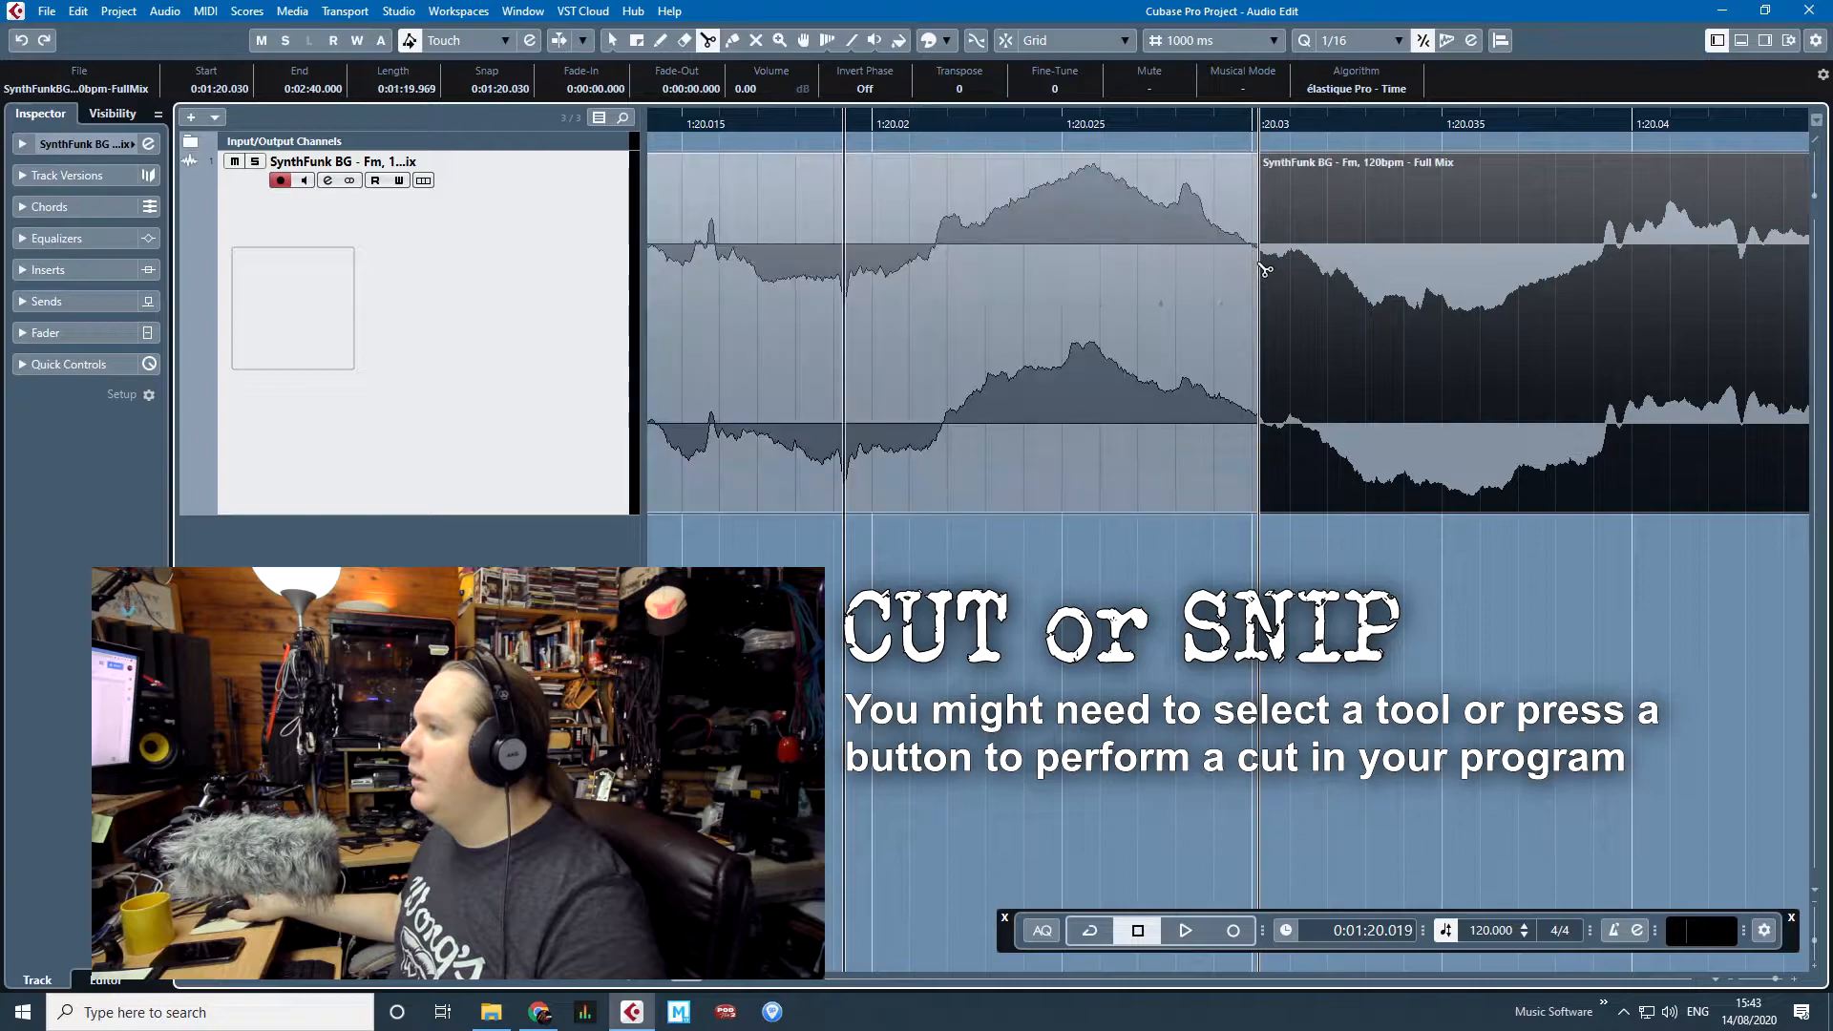
{"action": "key", "text": "1"}
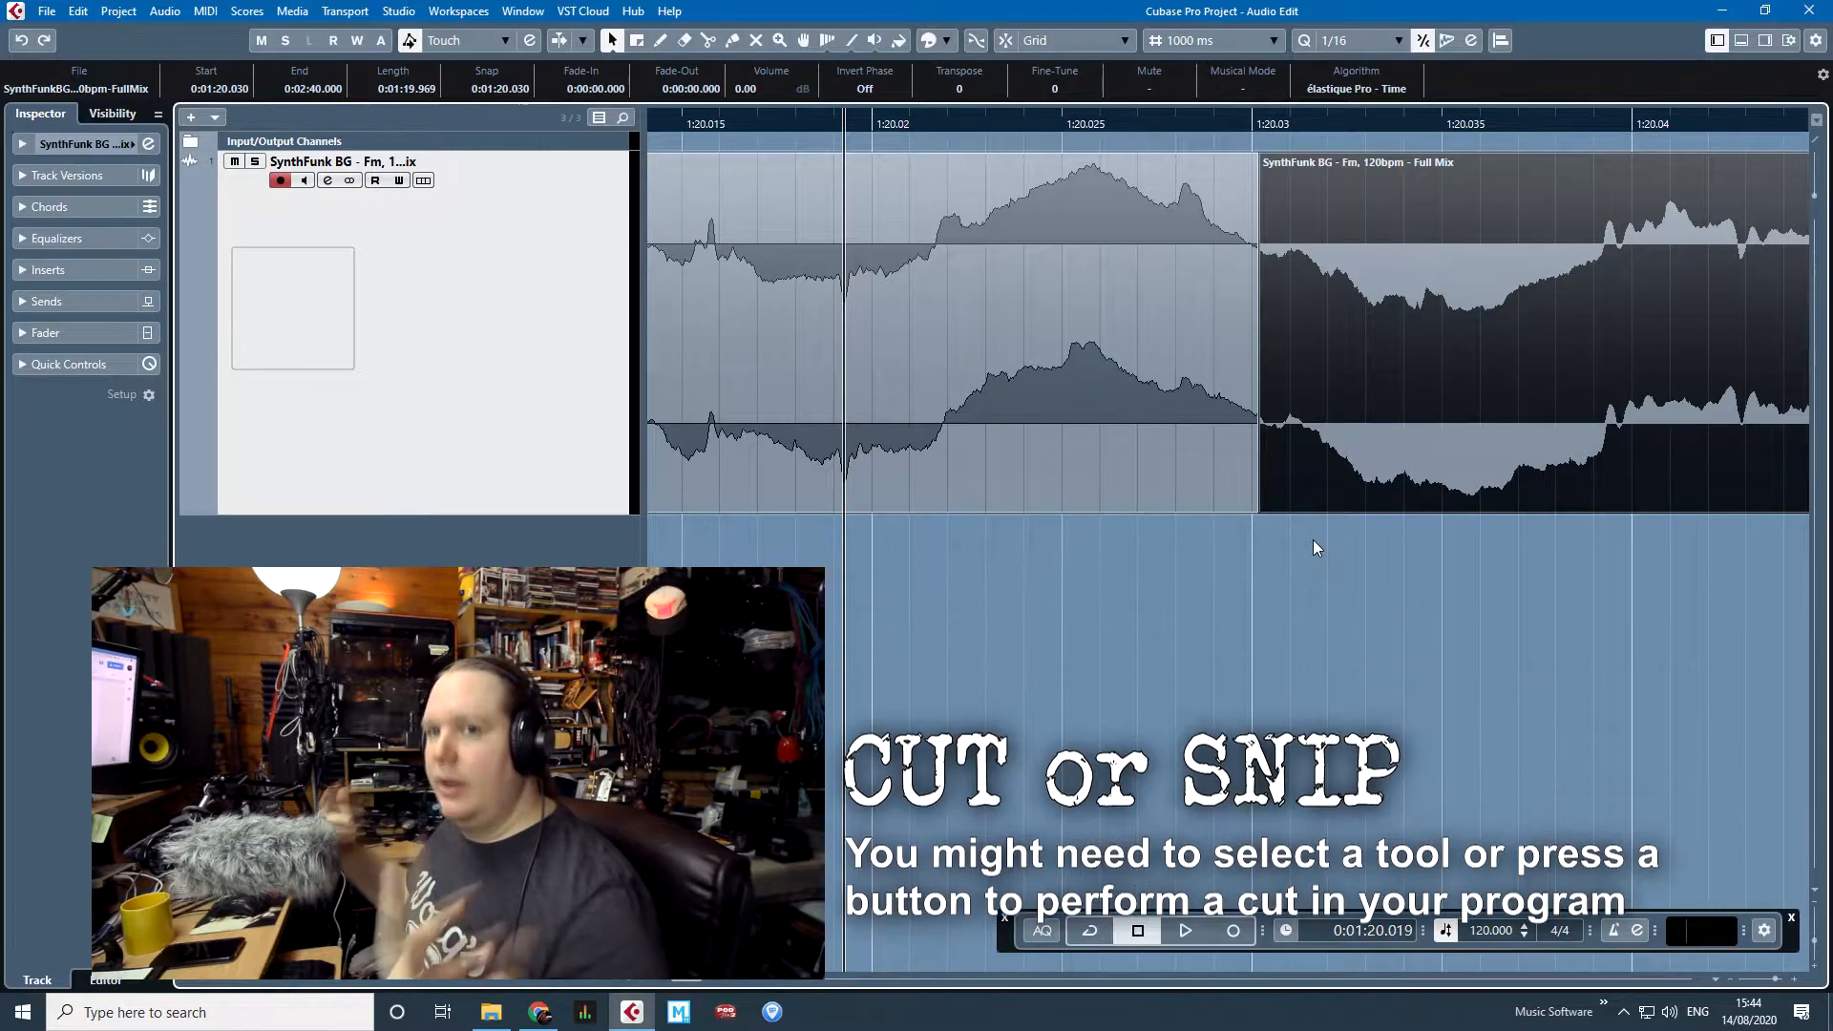
{"action": "left_click", "coordinate": [1306, 542]}
Play the ending of the track from shortly after 2:20 to look for a second cut point.
{"action": "scroll", "coordinate": [1195, 643], "scroll_direction": "down", "scroll_amount": 1}
{"action": "scroll", "coordinate": [1195, 644], "scroll_direction": "down", "scroll_amount": 10}
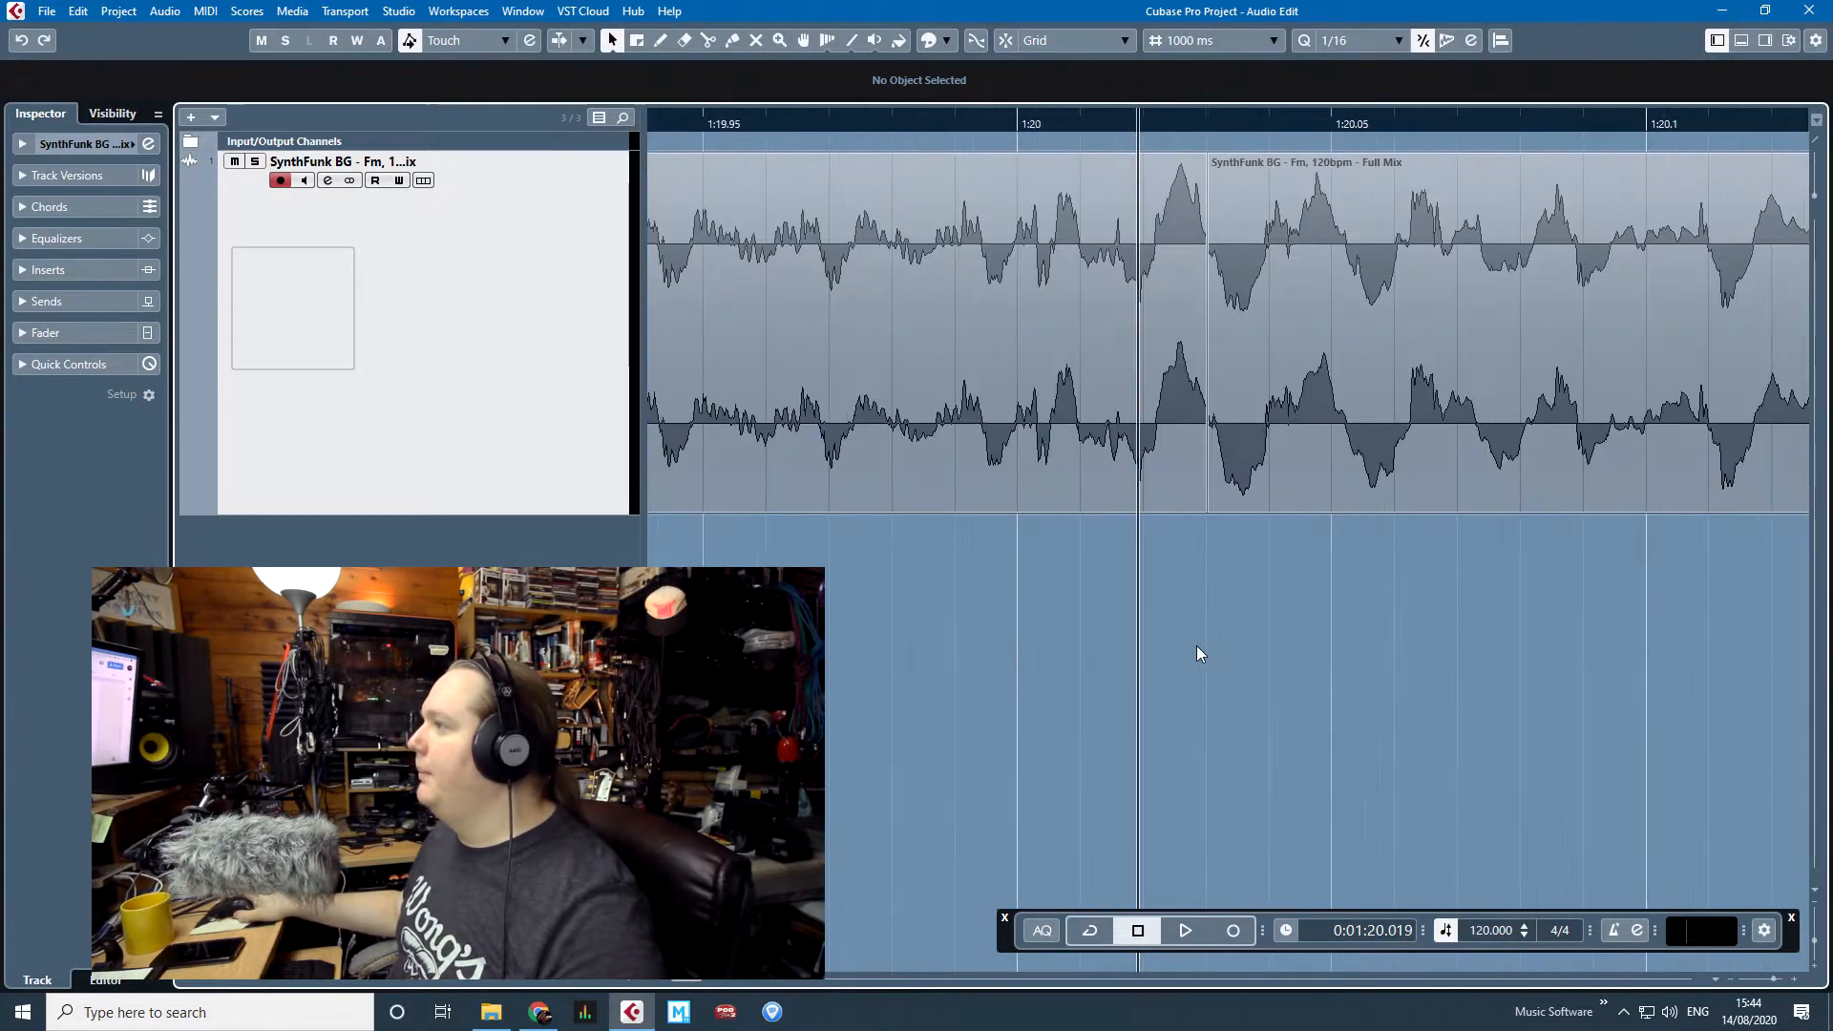
{"action": "scroll", "coordinate": [1198, 647], "scroll_direction": "down", "scroll_amount": 8}
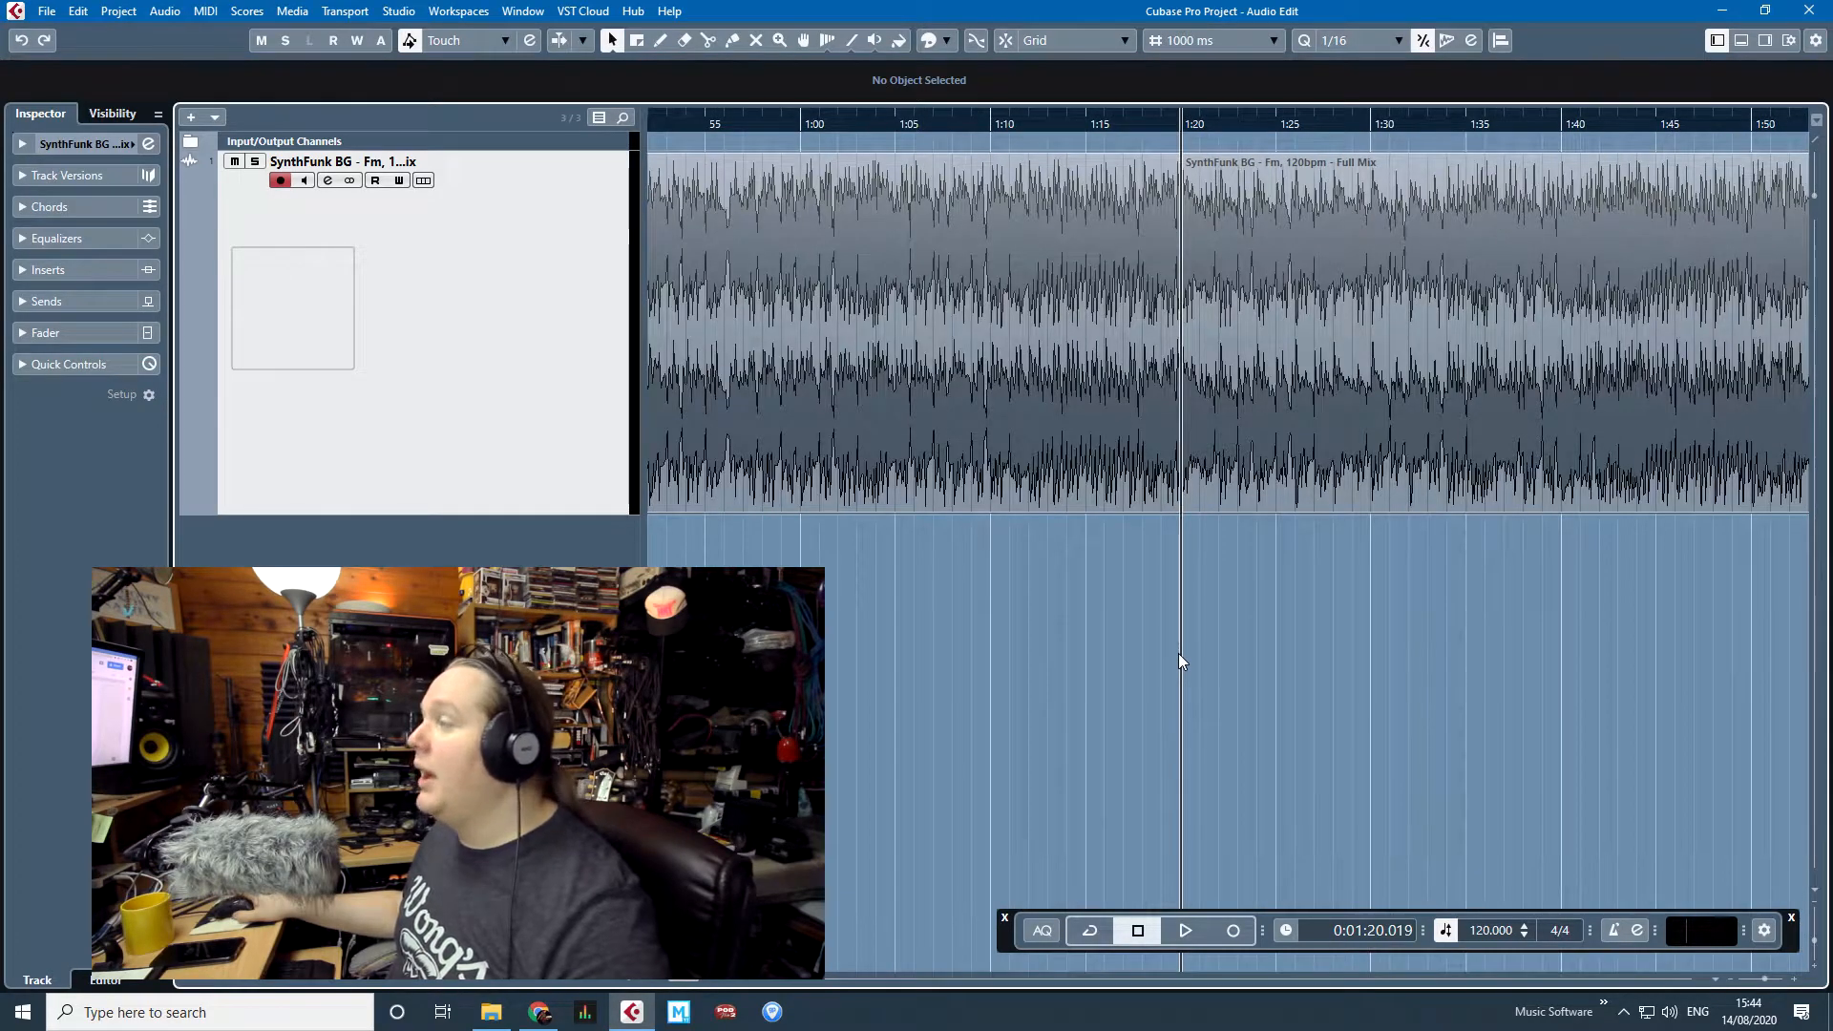
{"action": "left_click_drag", "start_coordinate": [1534, 688], "coordinate": [1728, 651]}
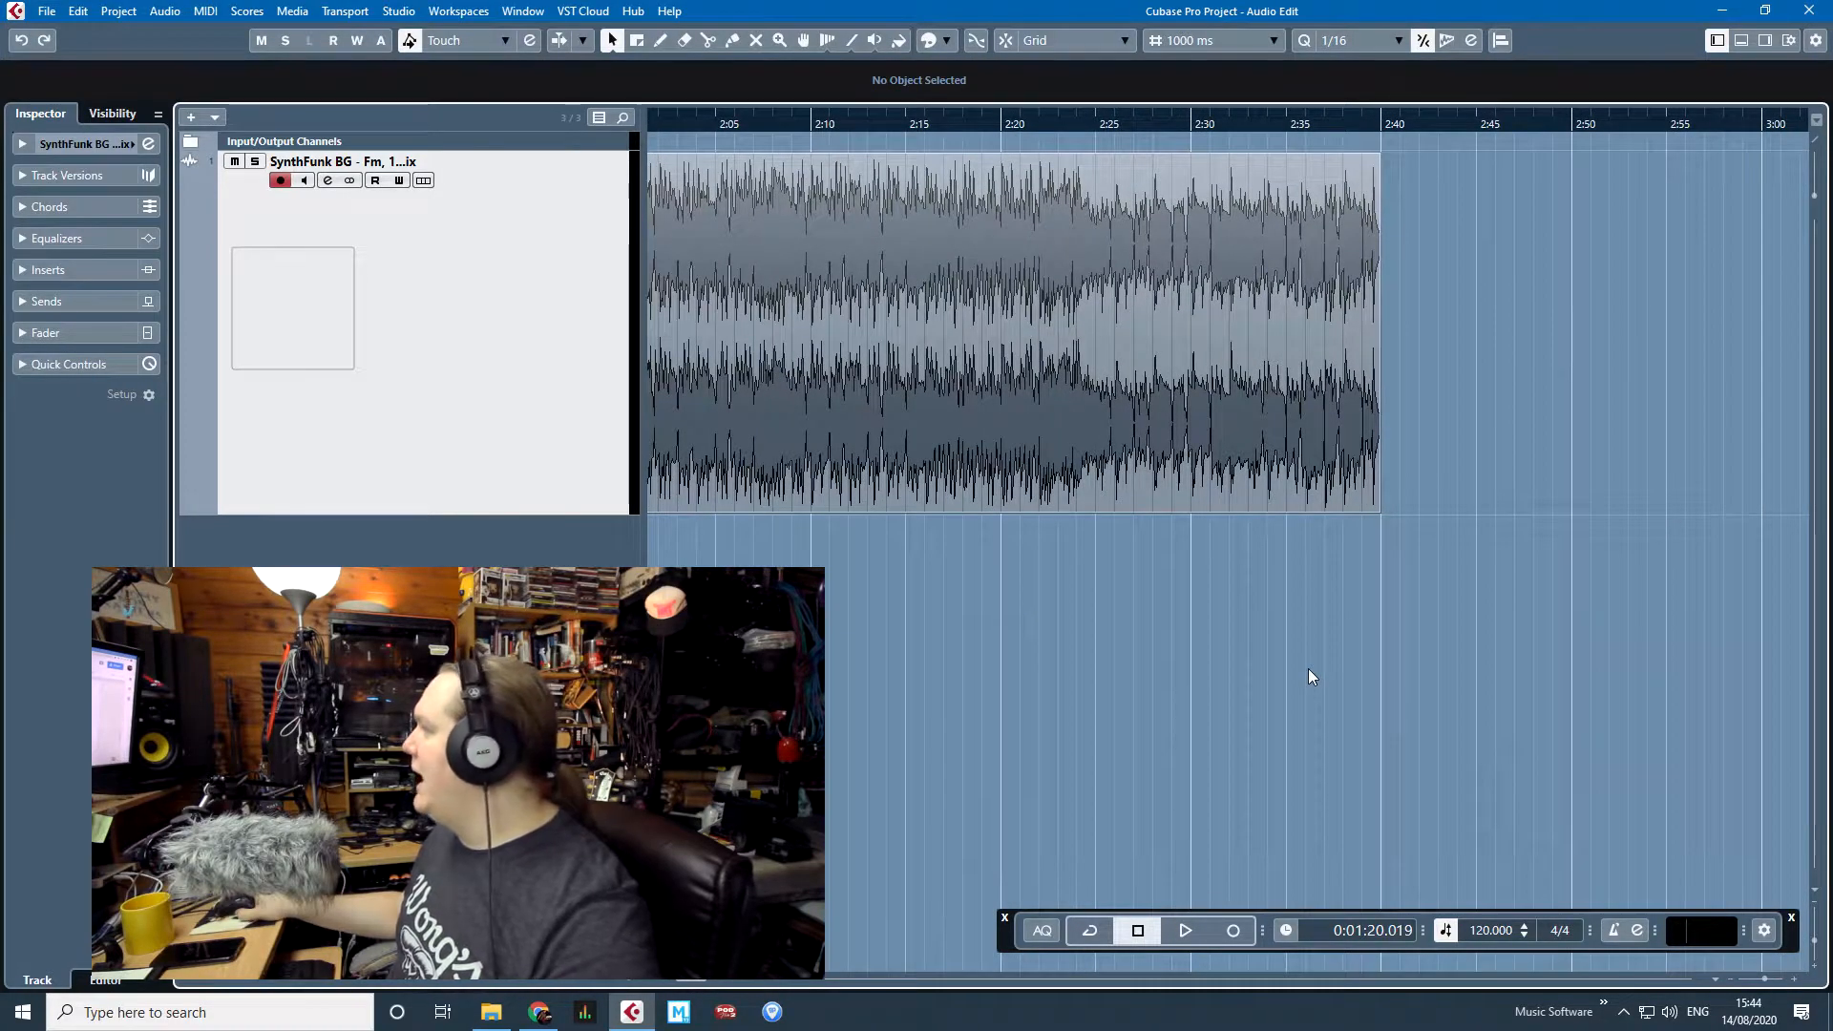
{"action": "scroll", "coordinate": [1308, 669], "scroll_direction": "up", "scroll_amount": 3}
{"action": "left_click", "coordinate": [741, 120]}
{"action": "key", "text": "space"}
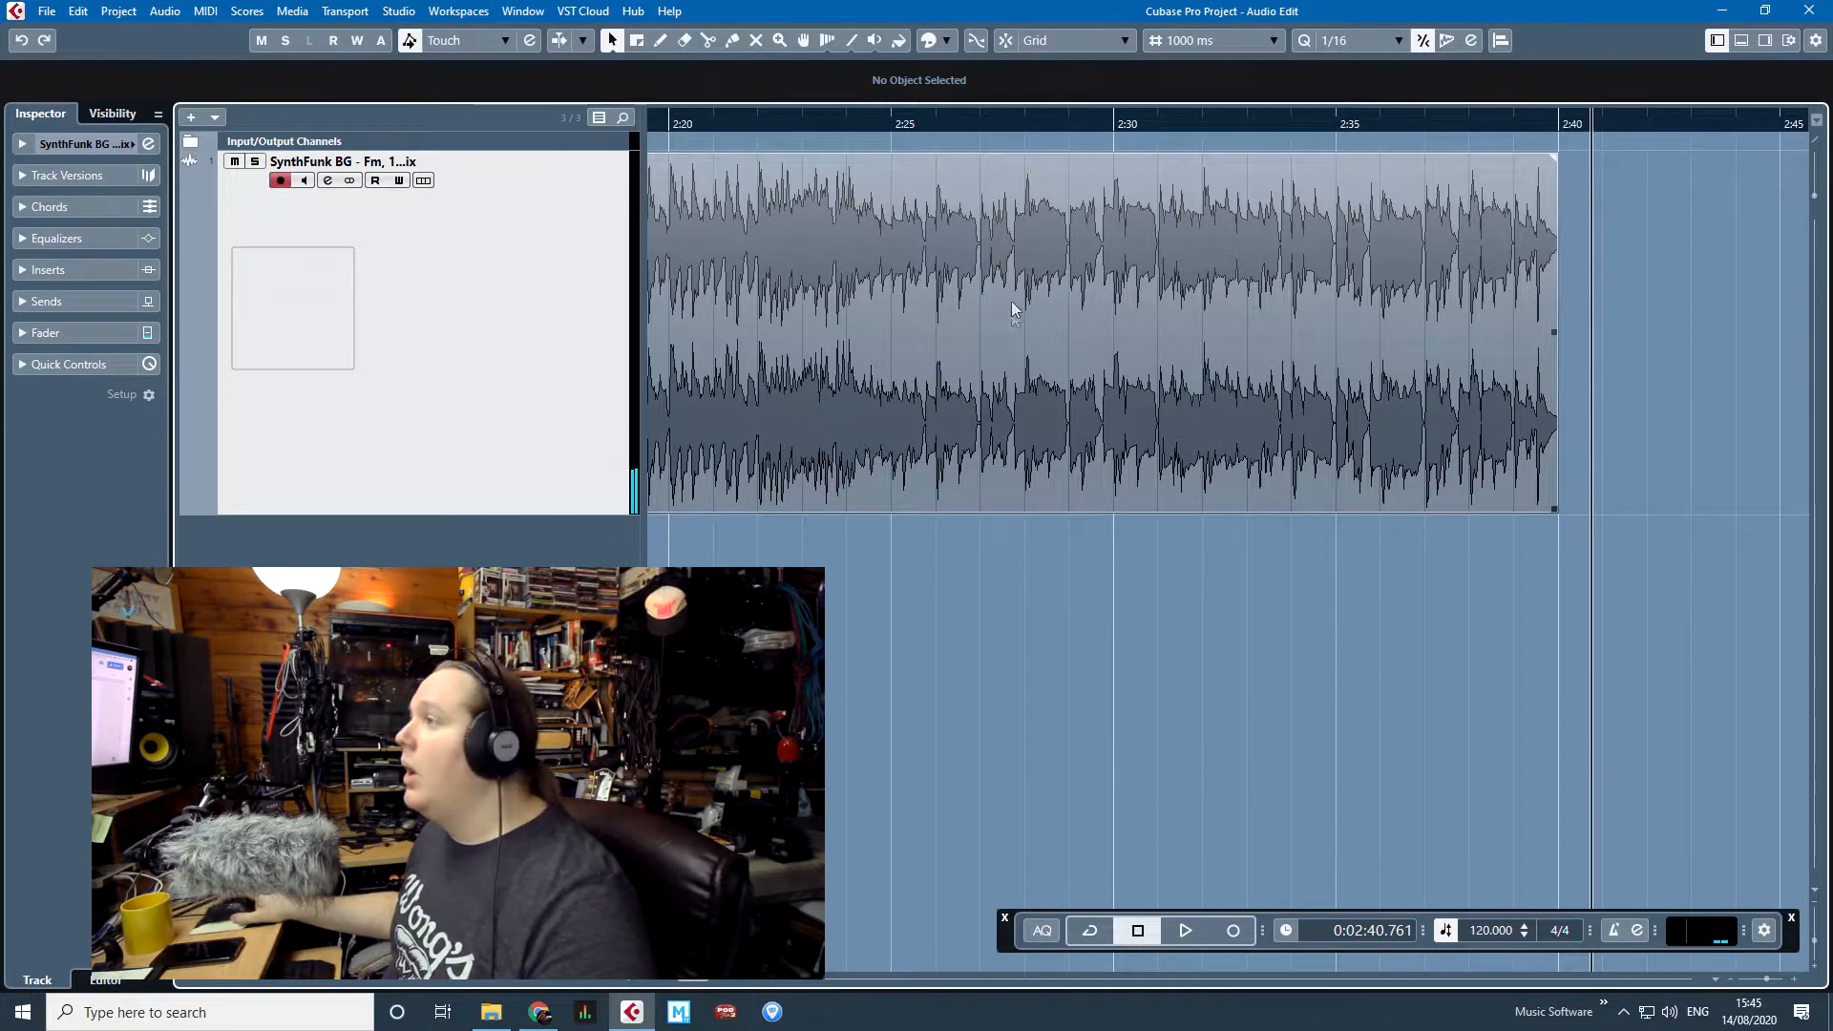
Play the ending from about 2:28.96 to narrow the second cut point down to a beat near 2:32.
{"action": "left_click_drag", "start_coordinate": [837, 121], "coordinate": [788, 206]}
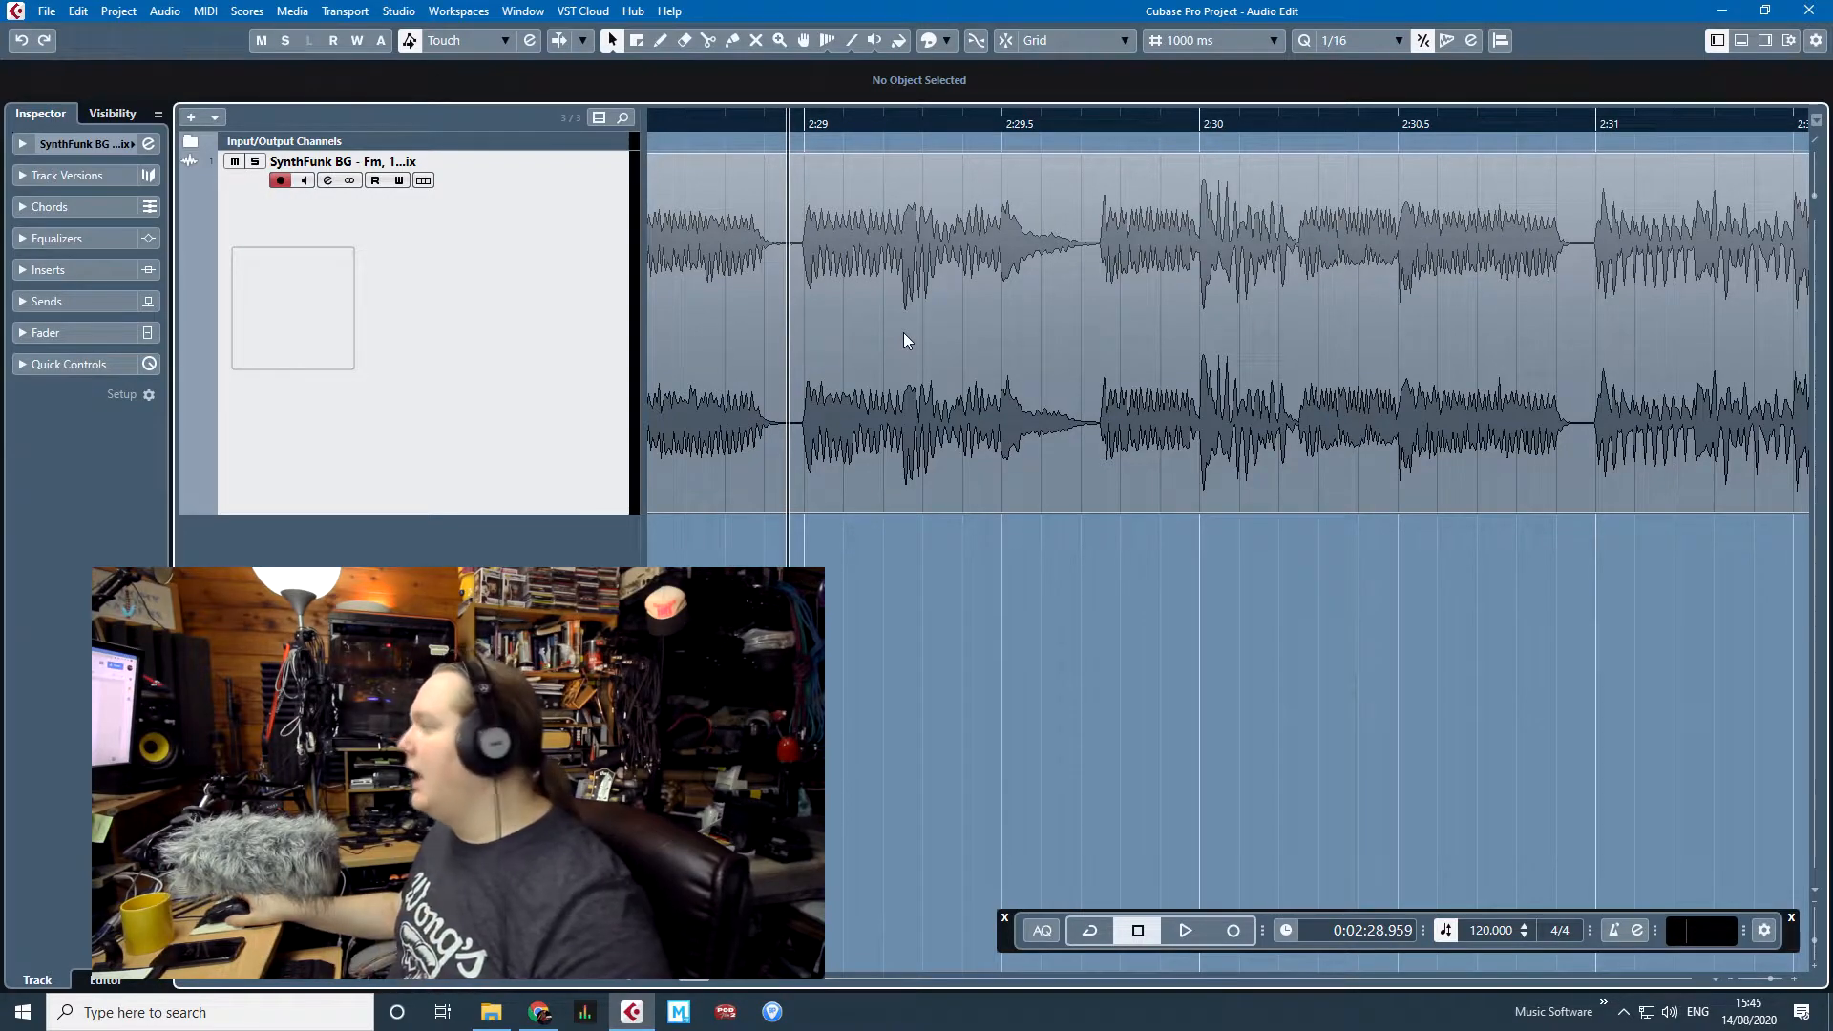
{"action": "key", "text": "space"}
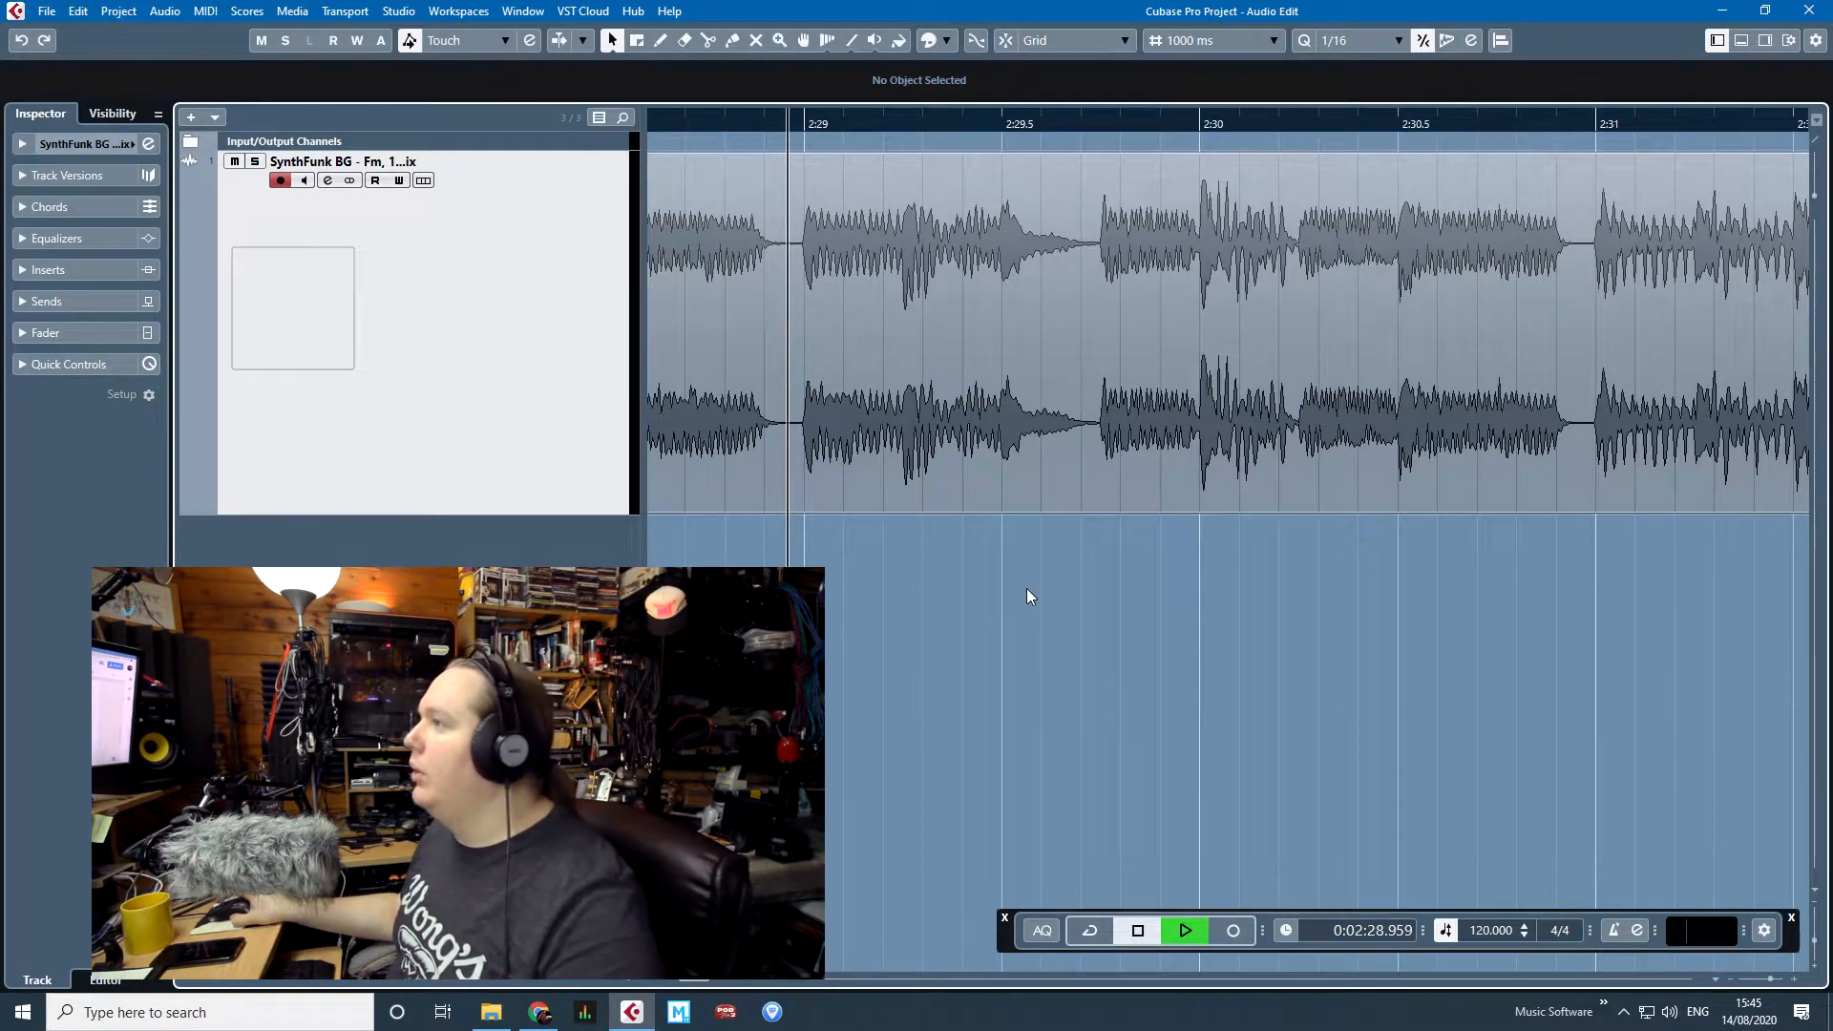
{"action": "scroll", "coordinate": [1028, 587], "scroll_direction": "down", "scroll_amount": 2}
{"action": "scroll", "coordinate": [1281, 484], "scroll_direction": "up", "scroll_amount": 2}
{"action": "scroll", "coordinate": [1283, 484], "scroll_direction": "down", "scroll_amount": 6}
{"action": "left_click_drag", "start_coordinate": [1461, 555], "coordinate": [1821, 551]}
{"action": "scroll", "coordinate": [1083, 374], "scroll_direction": "up", "scroll_amount": 3}
{"action": "key", "text": "space"}
Place the playhead at about 2:31.863 and play the passage to check the beat at 2:32.
{"action": "left_click_drag", "start_coordinate": [943, 124], "coordinate": [700, 128]}
{"action": "scroll", "coordinate": [876, 303], "scroll_direction": "up", "scroll_amount": 1}
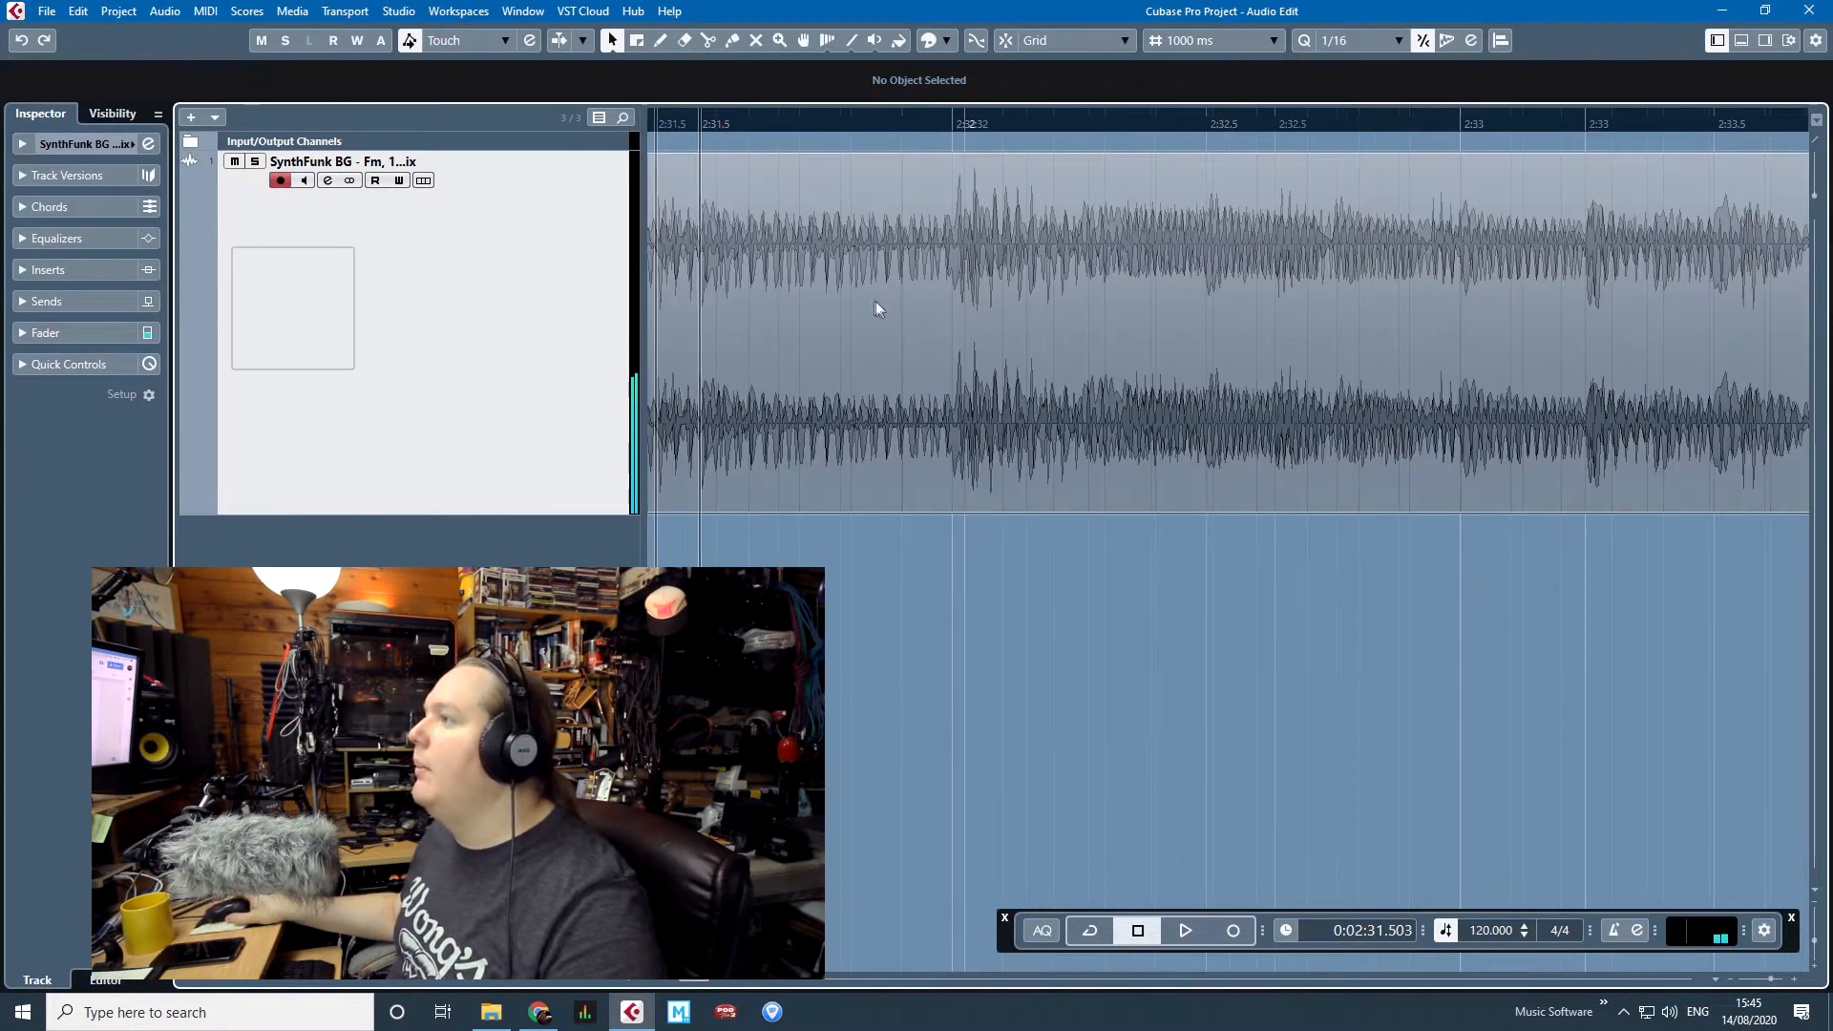
{"action": "scroll", "coordinate": [947, 326], "scroll_direction": "up", "scroll_amount": 8}
{"action": "scroll", "coordinate": [991, 342], "scroll_direction": "down", "scroll_amount": 4}
{"action": "left_click_drag", "start_coordinate": [742, 123], "coordinate": [694, 123]}
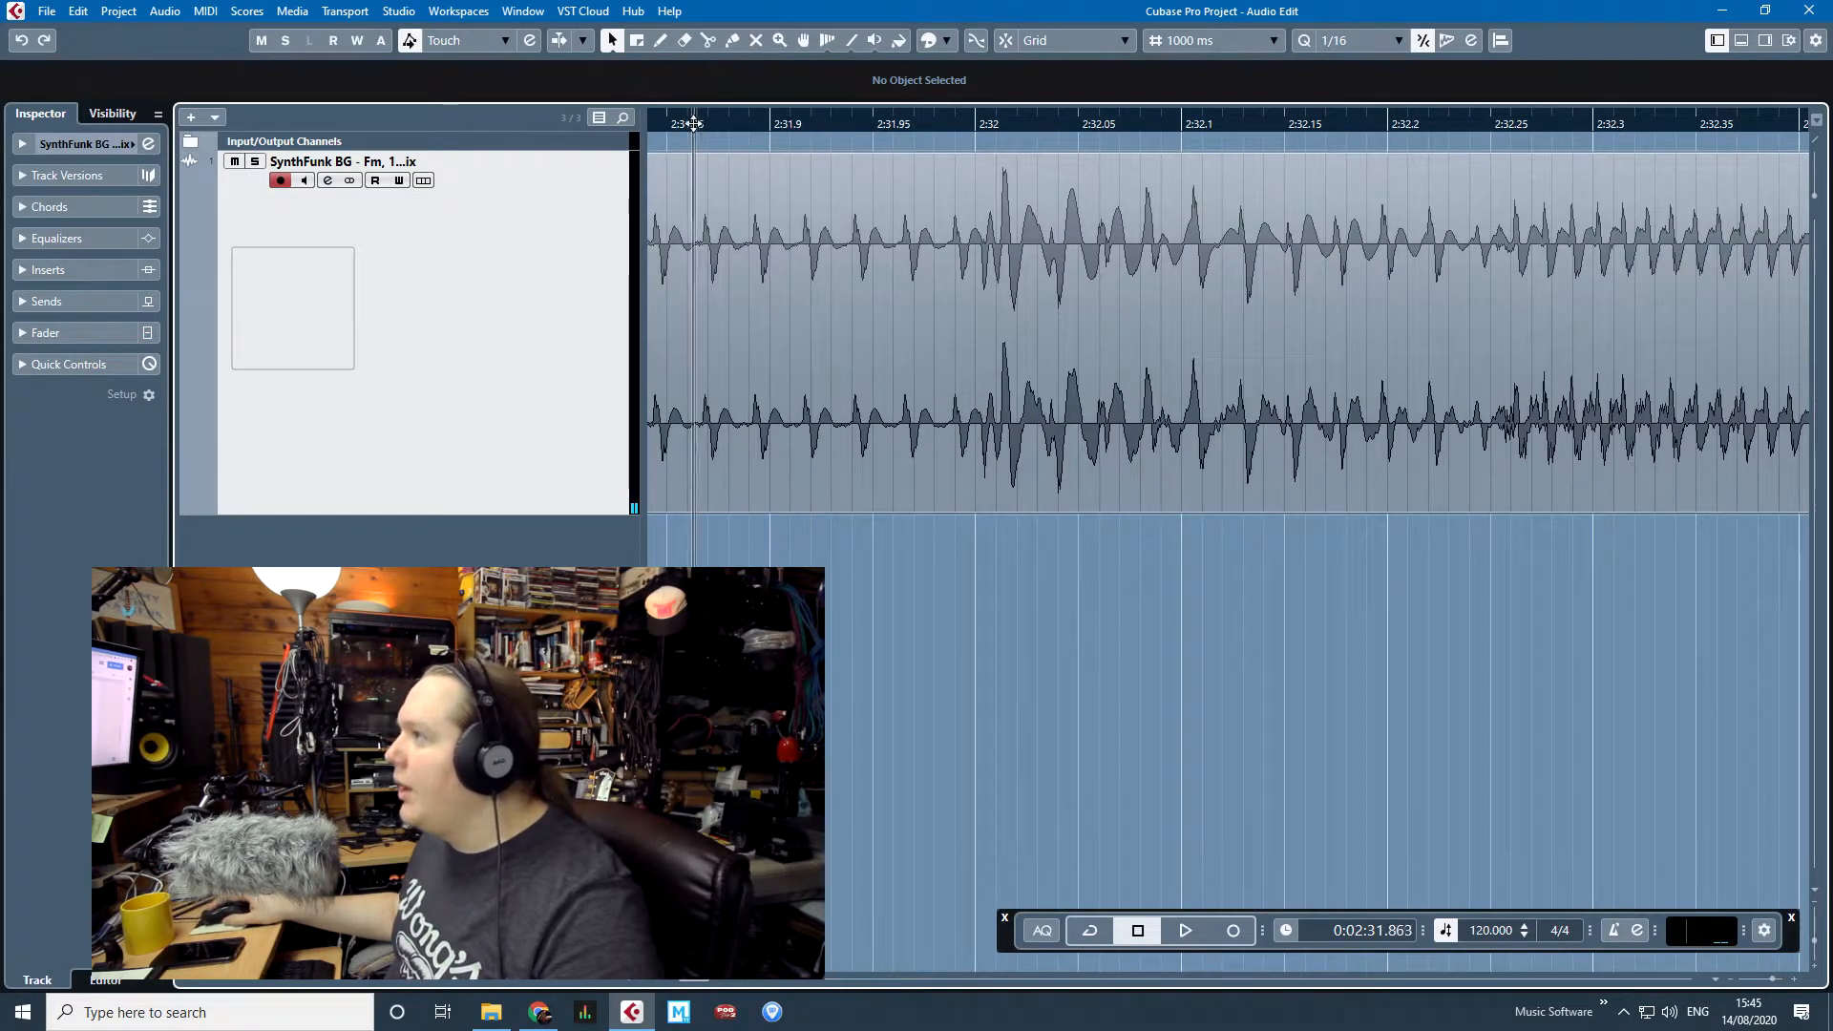
{"action": "scroll", "coordinate": [754, 242], "scroll_direction": "up", "scroll_amount": 1}
{"action": "key", "text": "space"}
{"action": "key", "text": "space"}
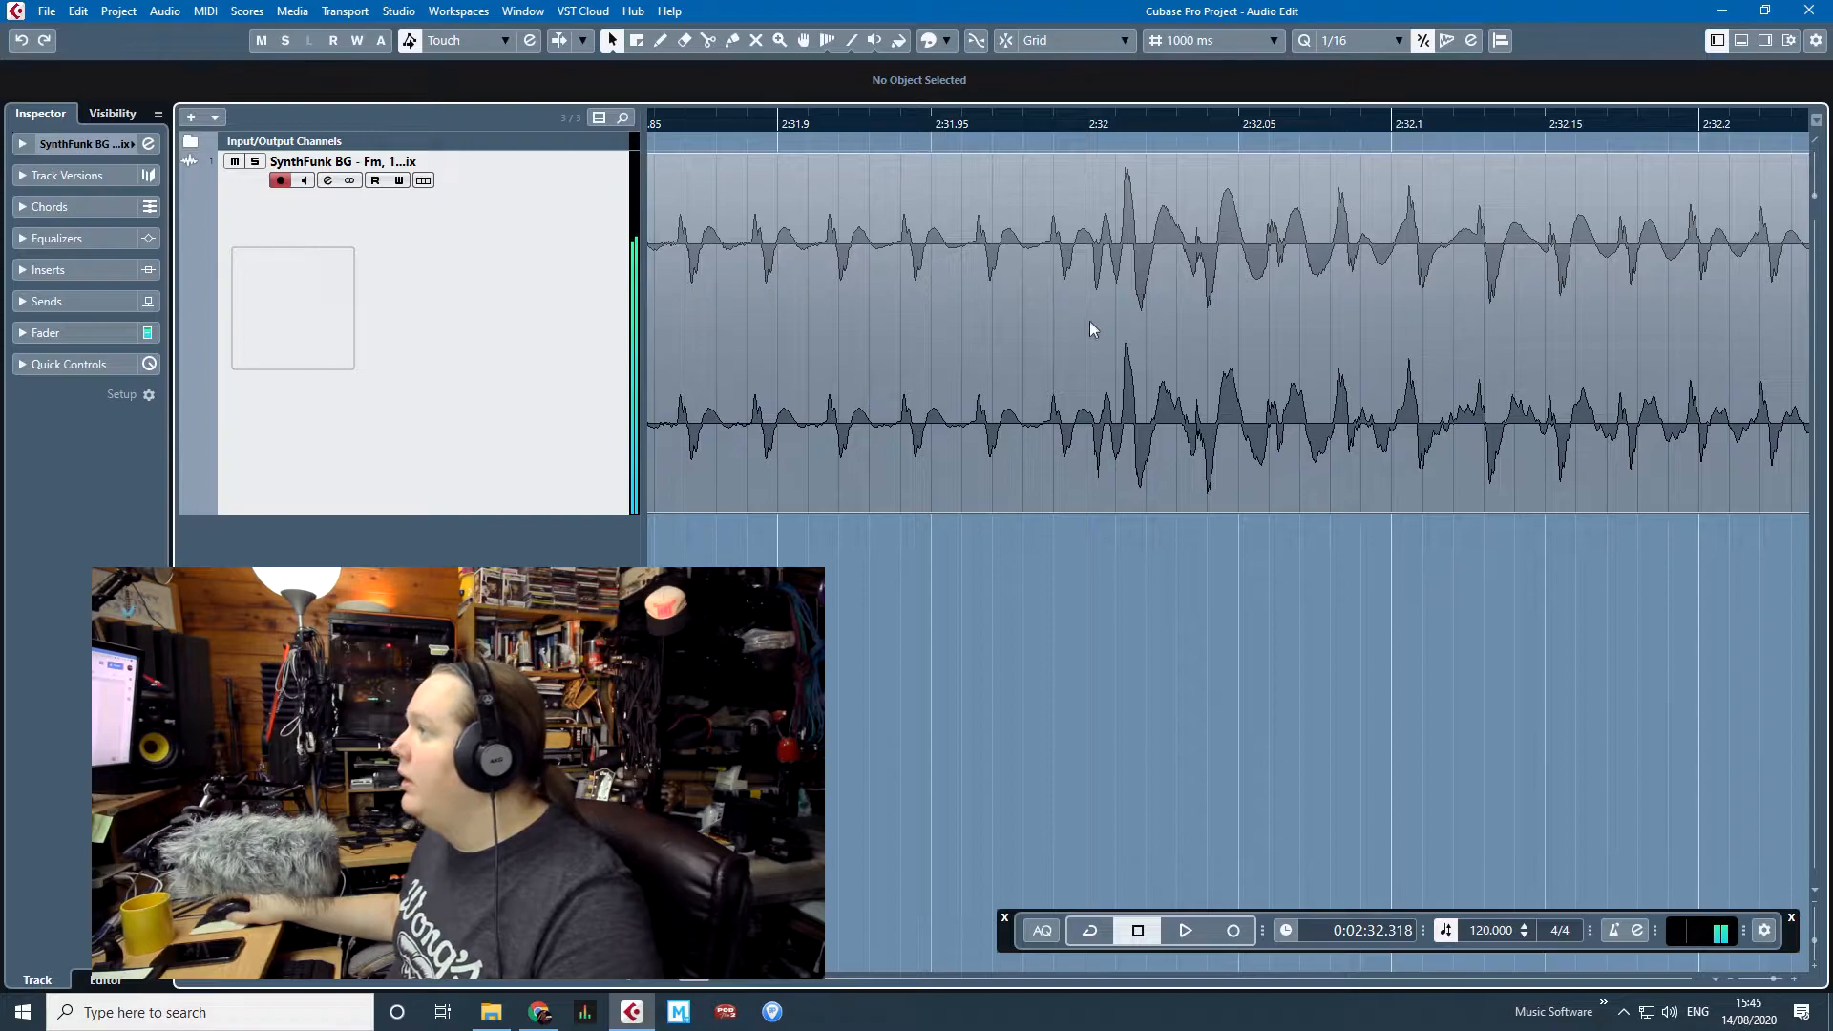
Split the audio event at 2:32.011, at the very start of the beat's peak.
{"action": "scroll", "coordinate": [1126, 311], "scroll_direction": "up", "scroll_amount": 4}
{"action": "key", "text": "3"}
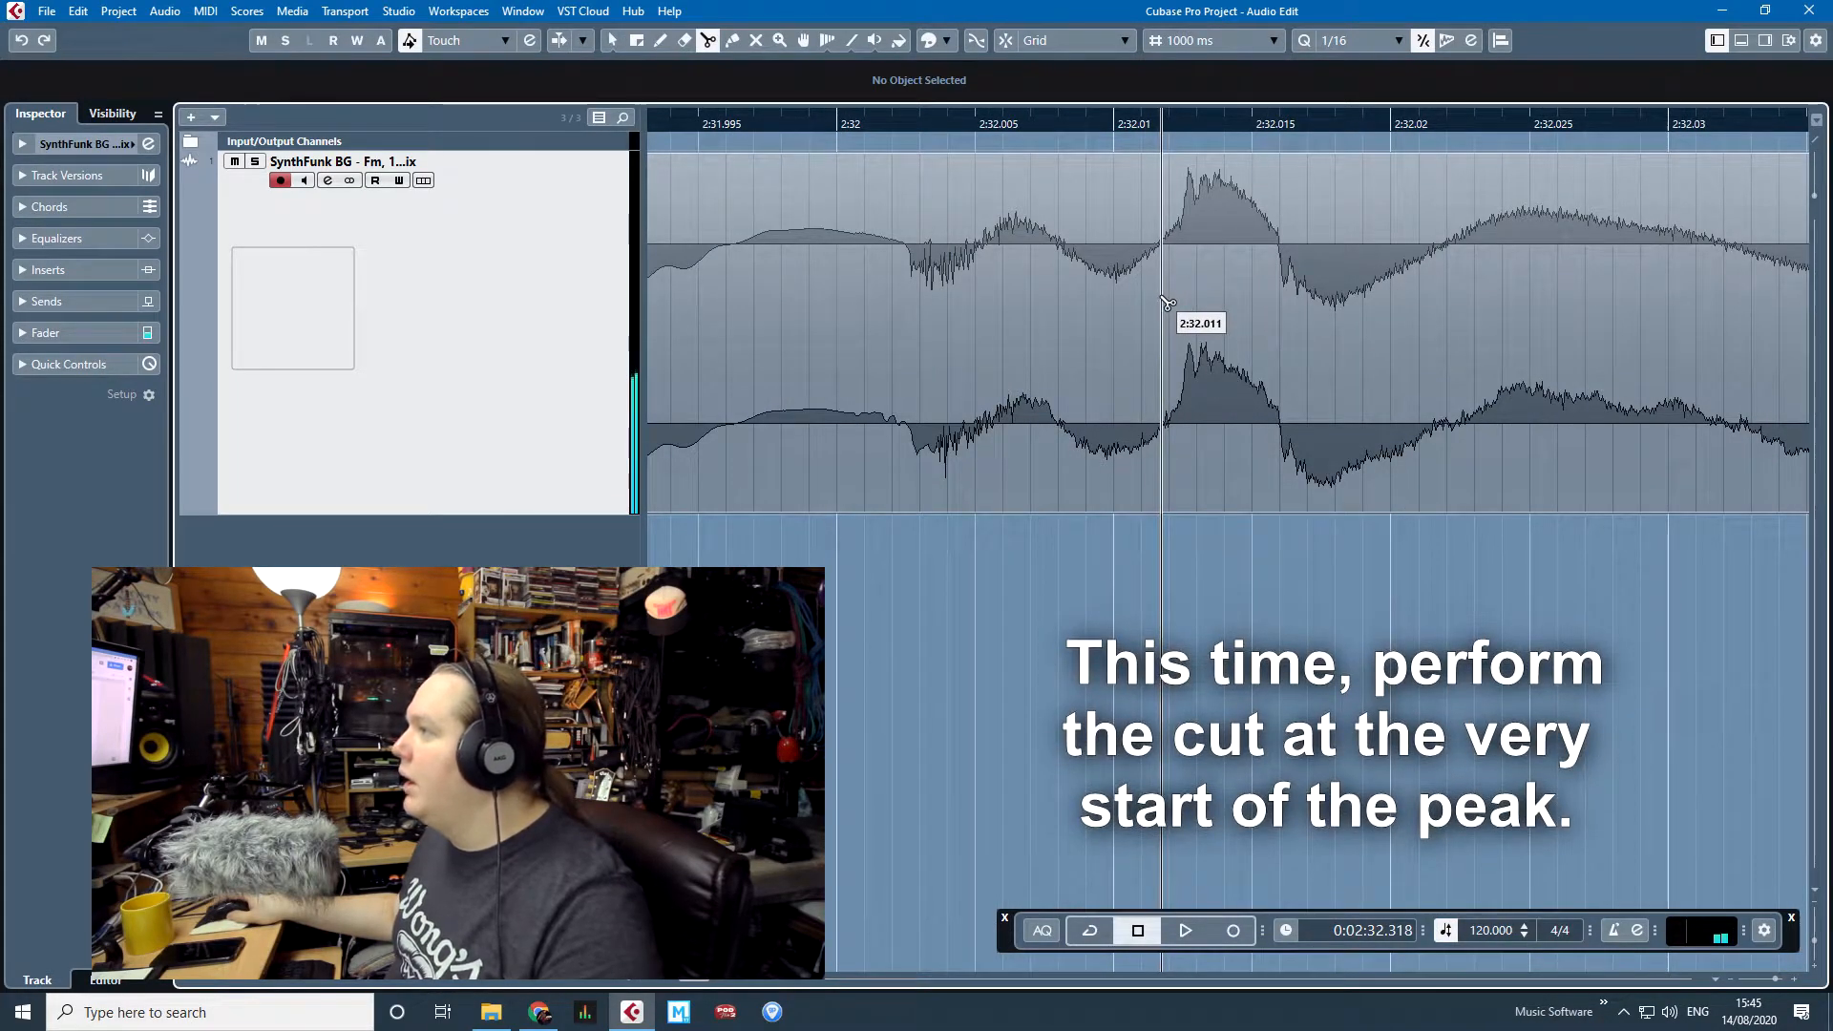
{"action": "left_click", "coordinate": [1163, 302]}
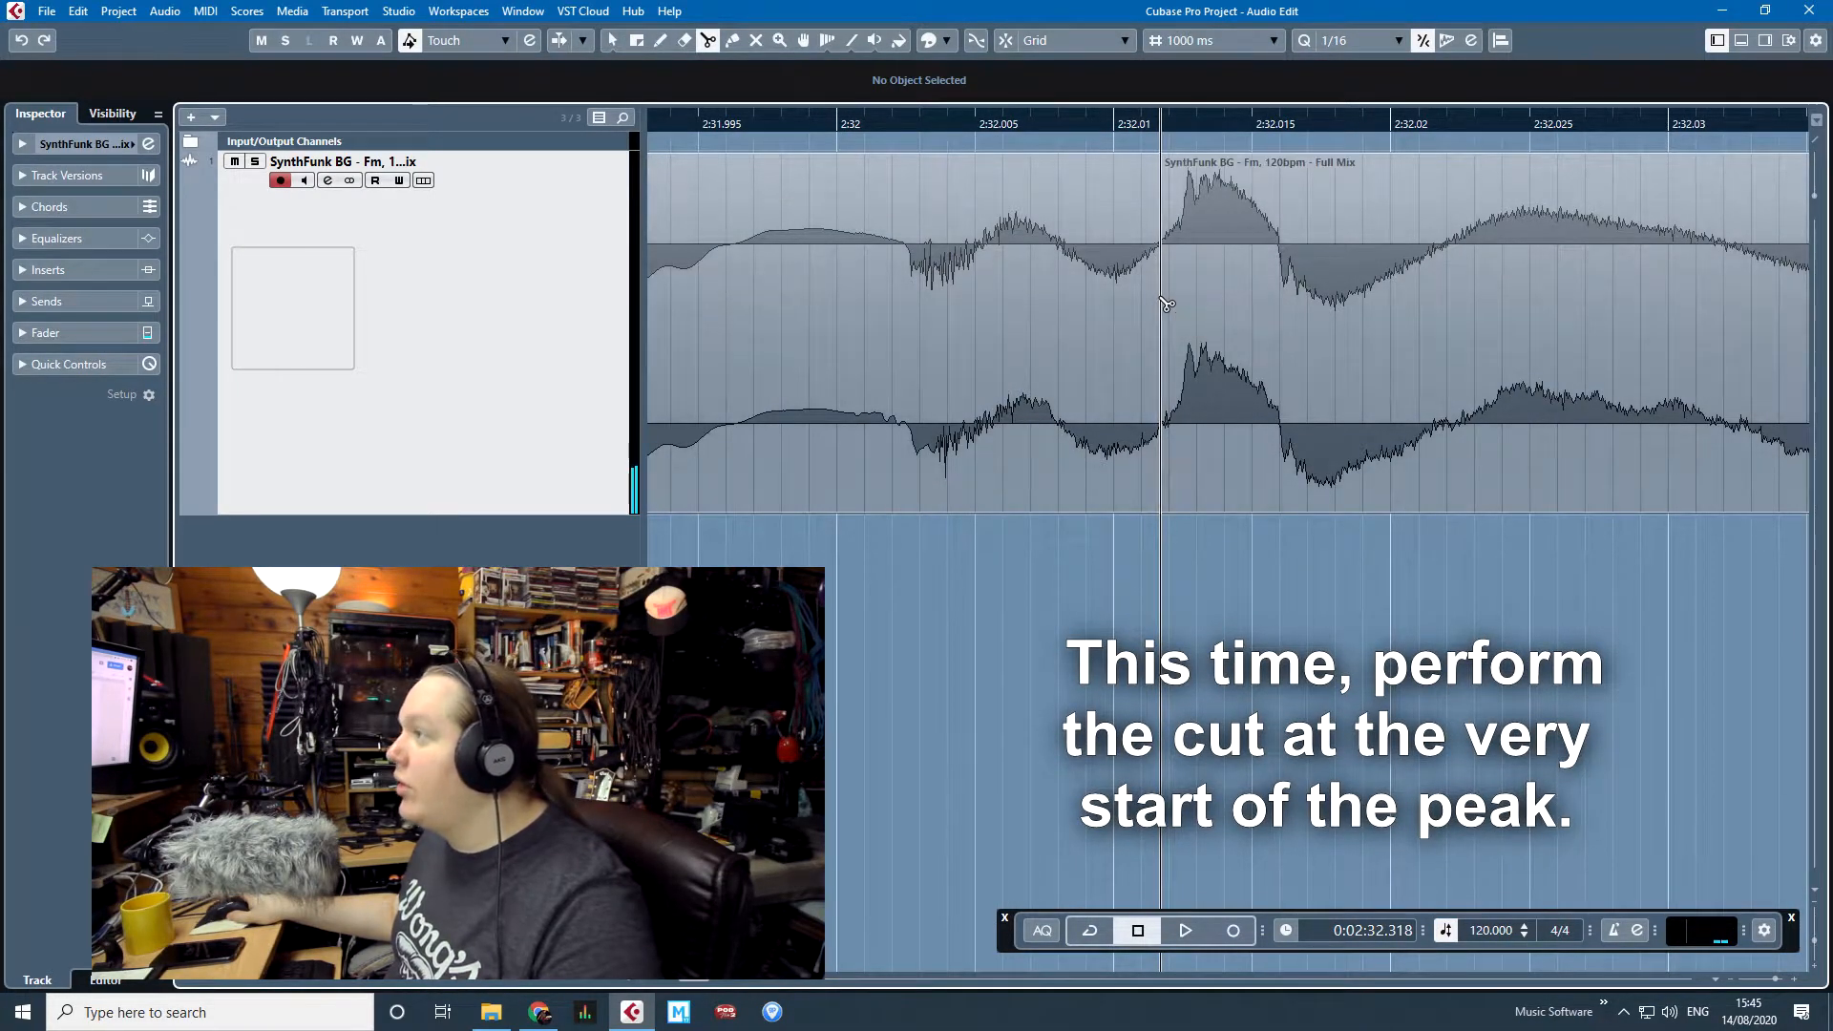
{"action": "key", "text": "1"}
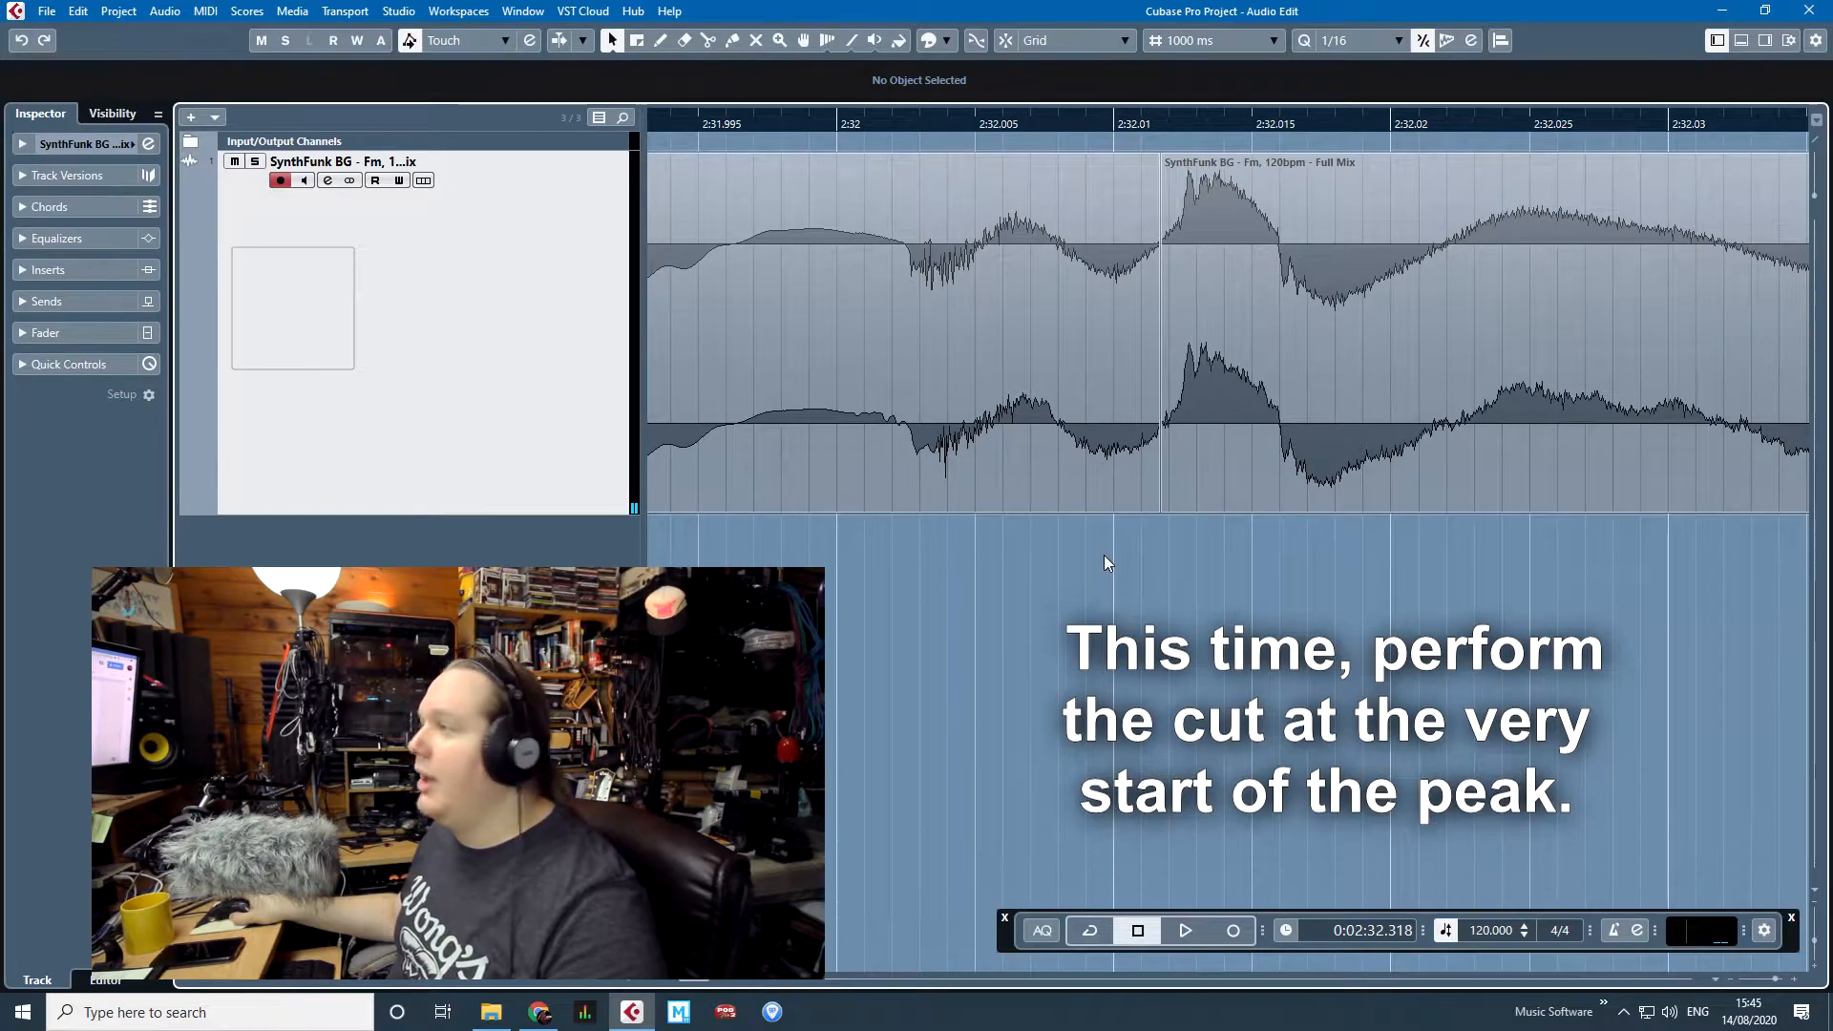
Delete the audio section between the two cuts and move the ending segment back to about 1:20.403, beside the first segment.
{"action": "scroll", "coordinate": [1104, 554], "scroll_direction": "down", "scroll_amount": 10}
{"action": "left_click", "coordinate": [942, 374]}
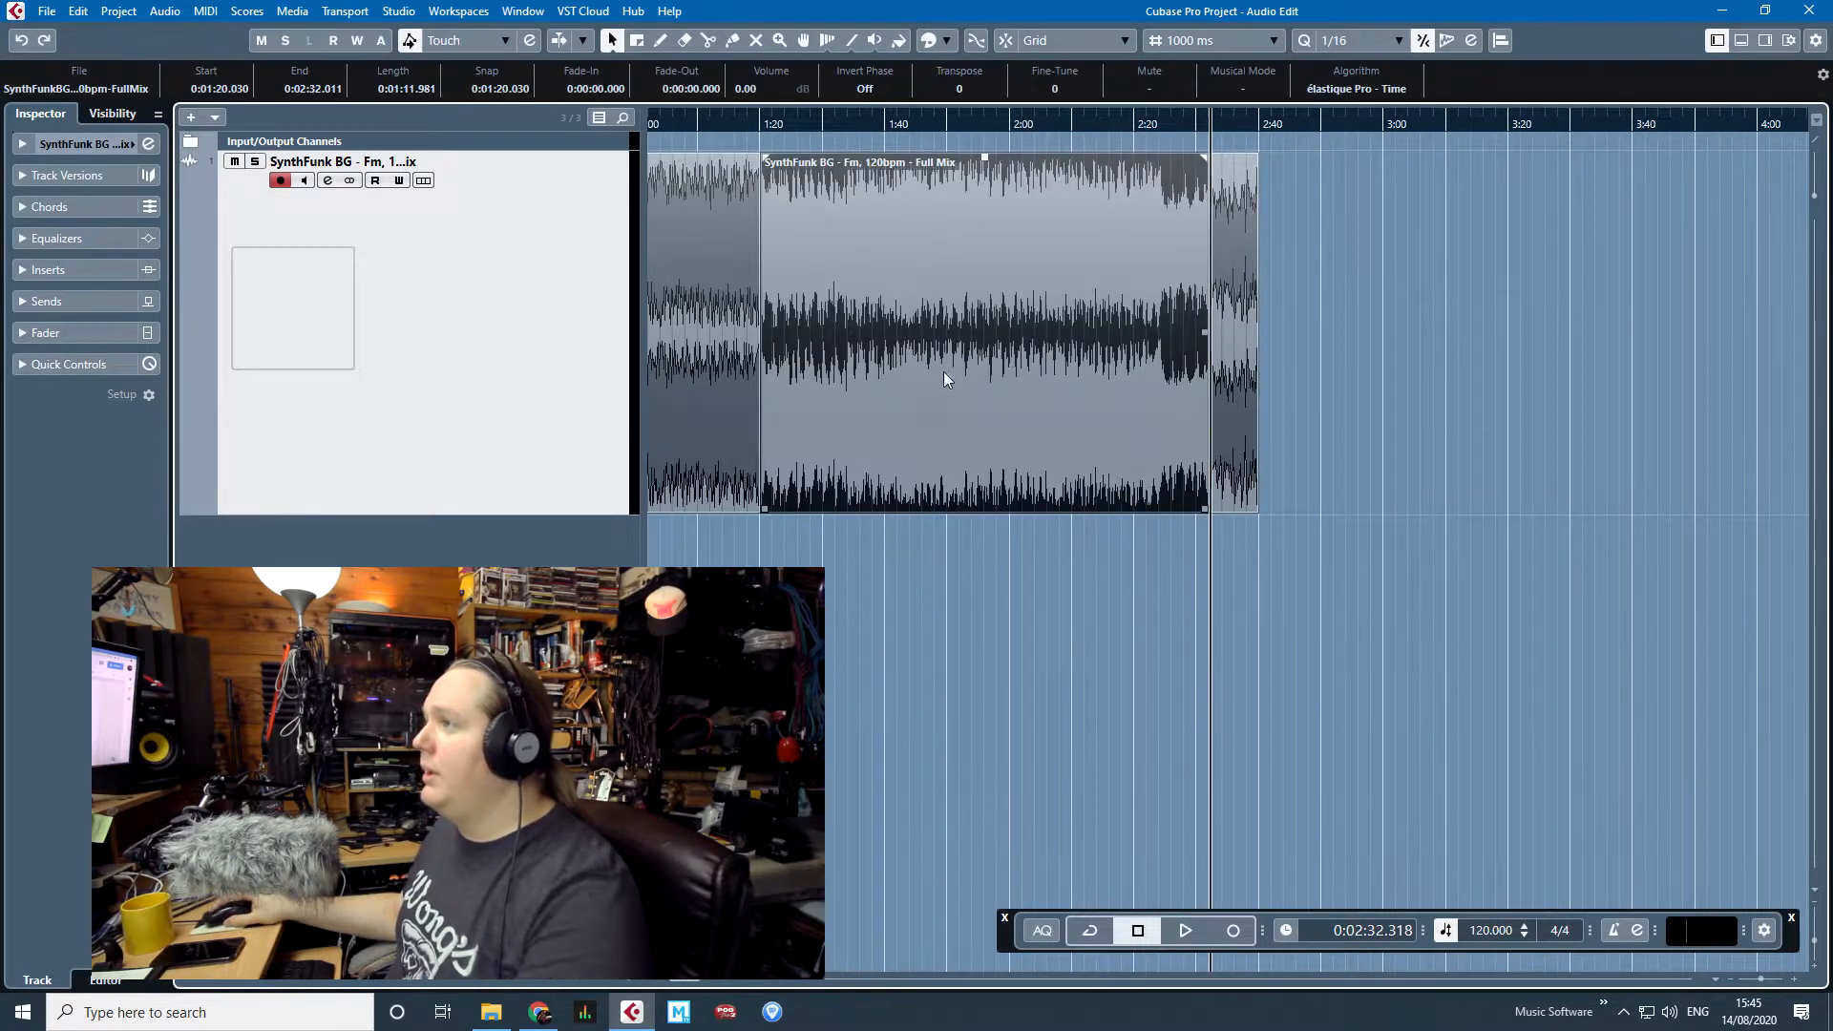
{"action": "key", "text": "Delete"}
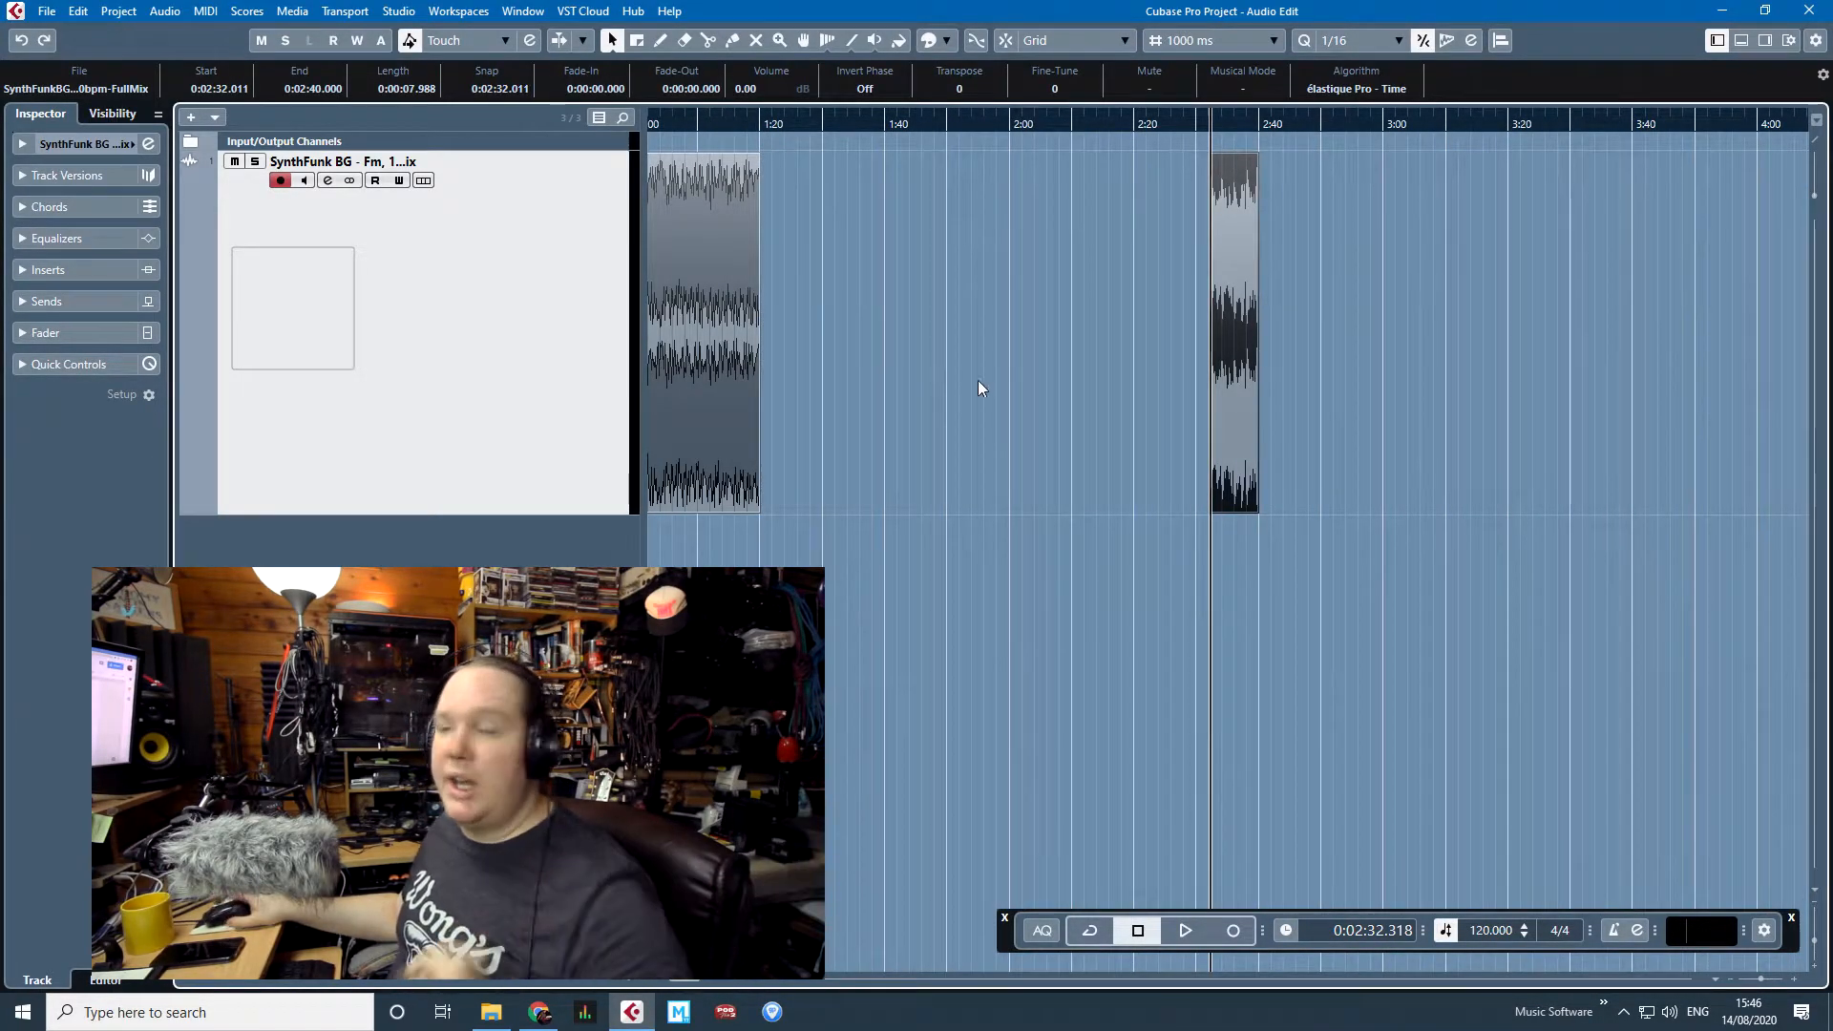
{"action": "left_click_drag", "start_coordinate": [1229, 265], "coordinate": [783, 256]}
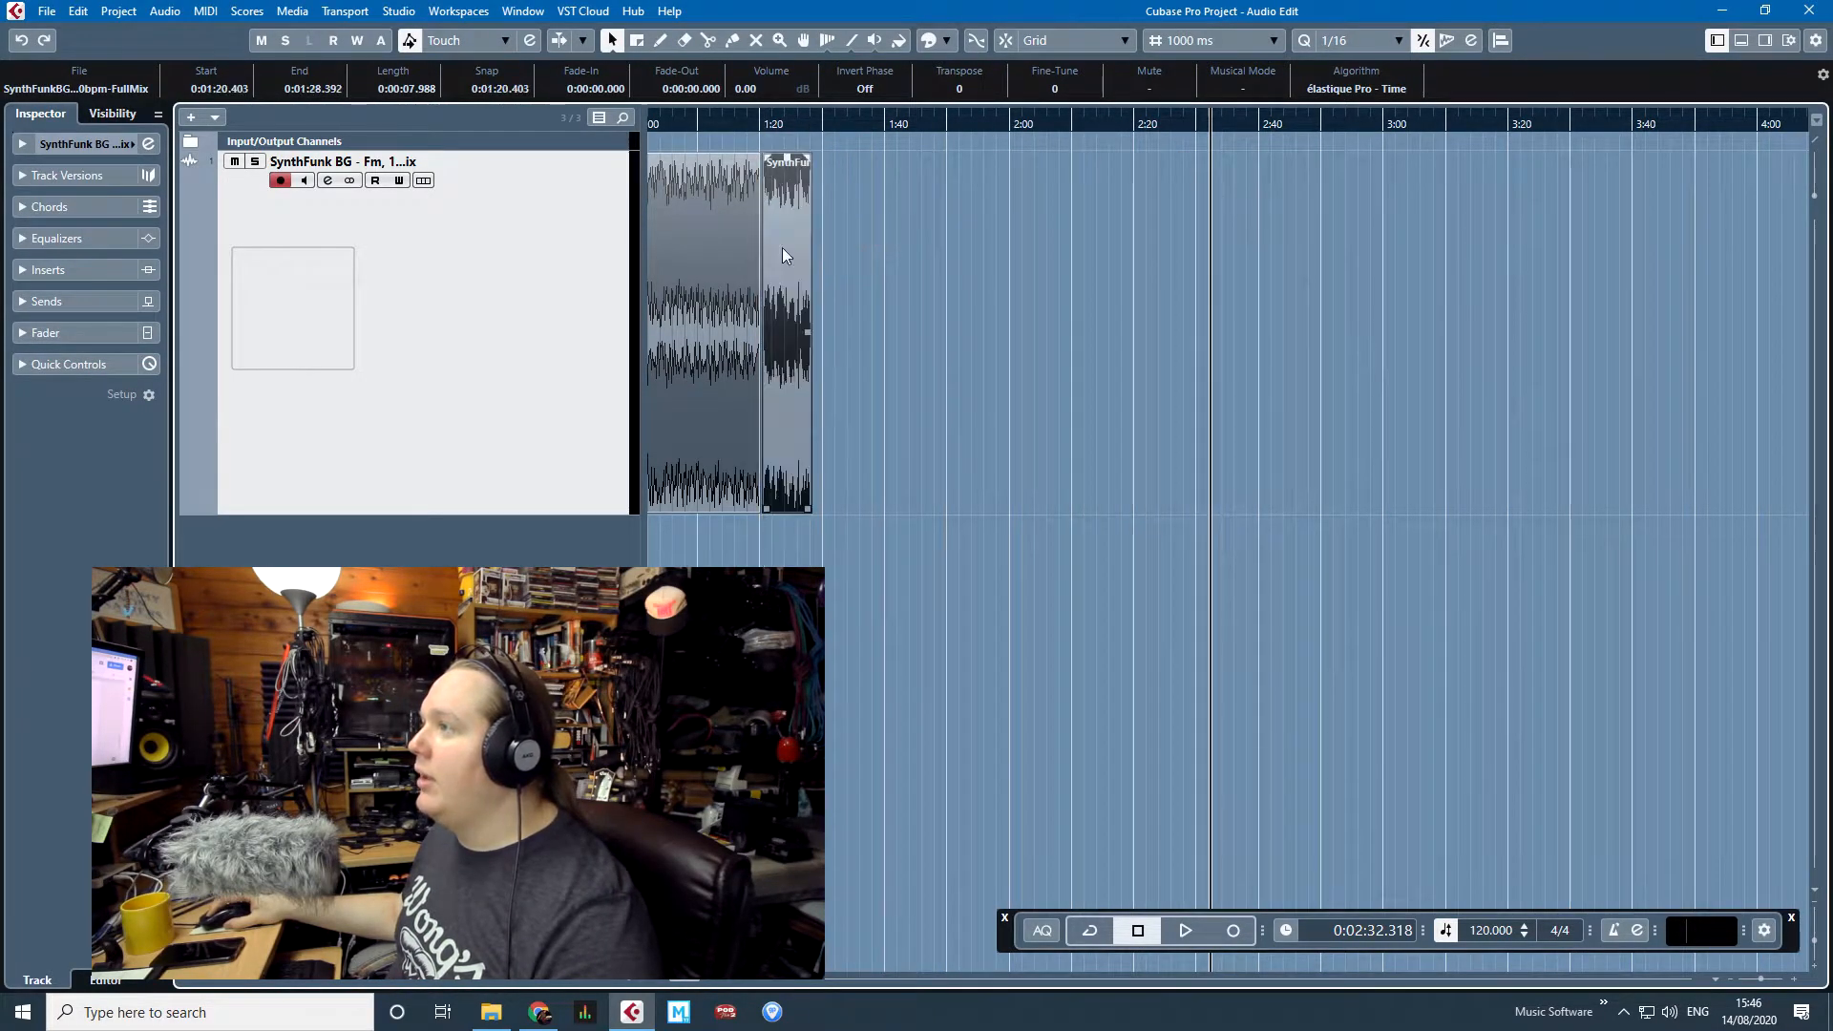
Place the playhead at about 1:19.485 and move the ending segment closer to the first one, starting at about 1:20.067.
{"action": "key", "text": "Delete"}
{"action": "left_click_drag", "start_coordinate": [759, 122], "coordinate": [1124, 440]}
{"action": "left_click_drag", "start_coordinate": [1274, 363], "coordinate": [1057, 368]}
{"action": "scroll", "coordinate": [869, 499], "scroll_direction": "up", "scroll_amount": 4}
{"action": "left_click_drag", "start_coordinate": [1255, 385], "coordinate": [1097, 386]}
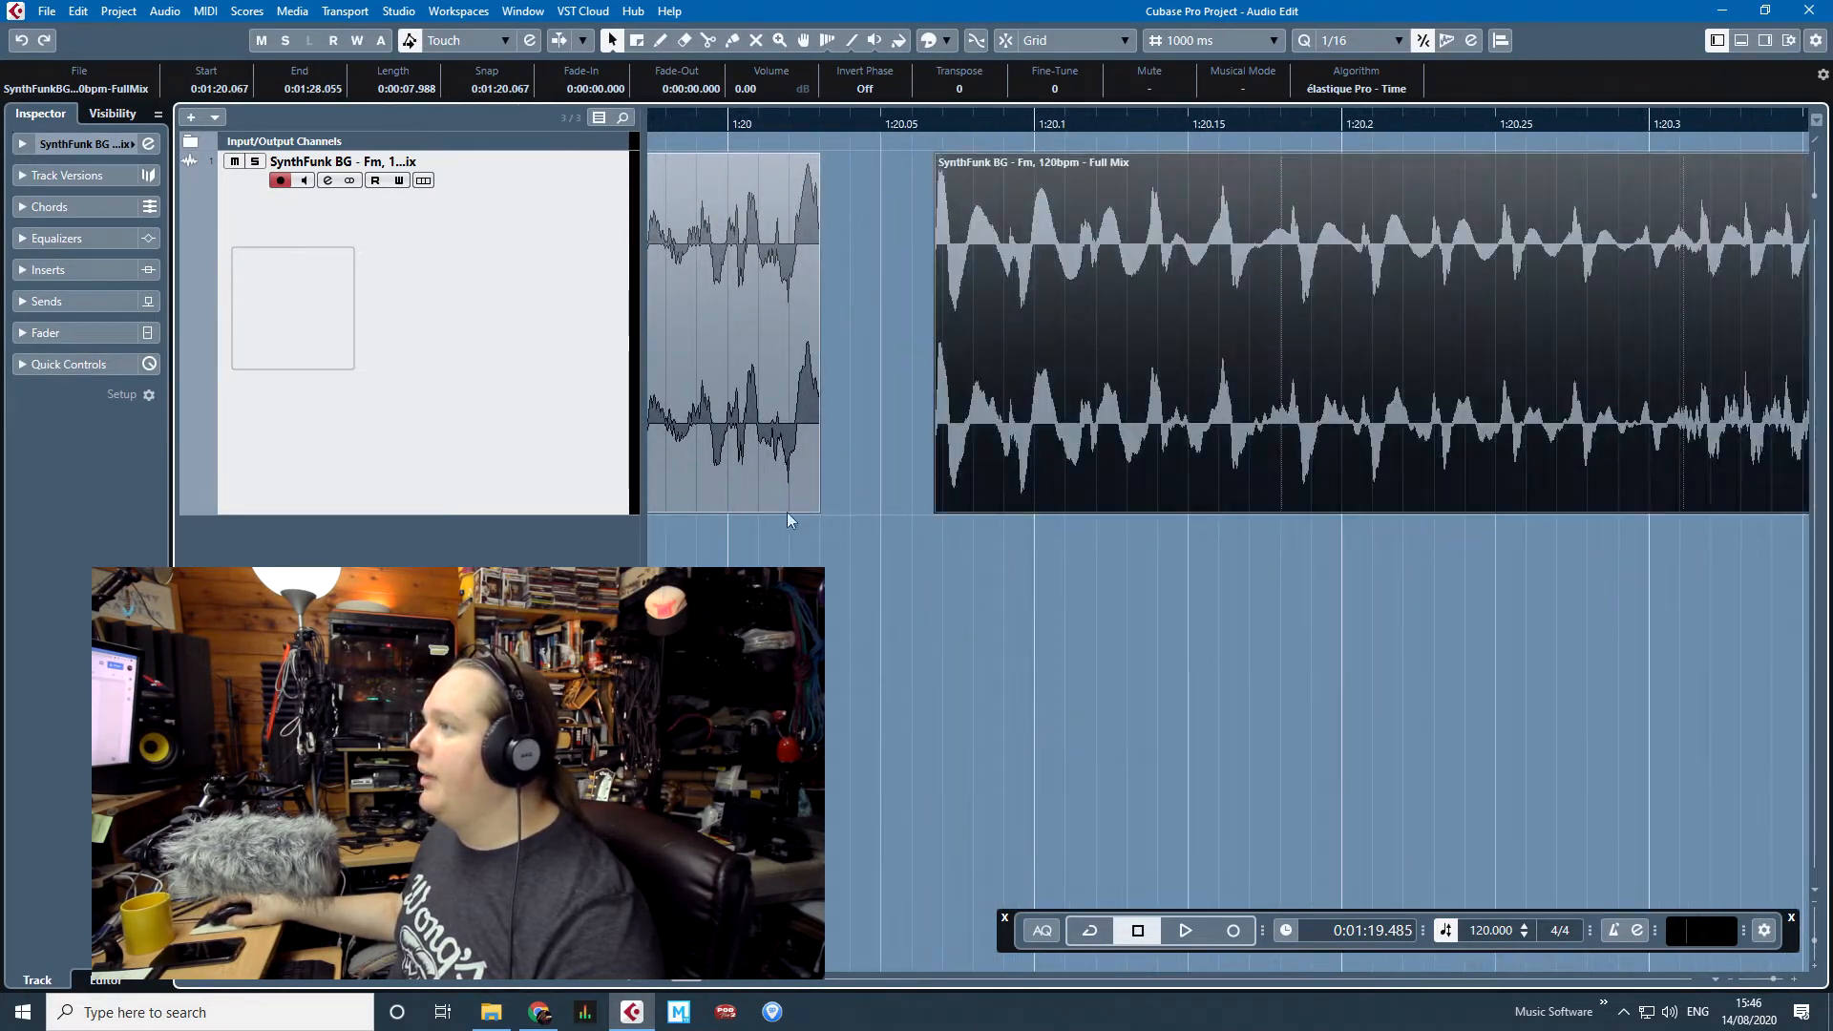
Move the ending segment closer to the end of the first segment, starting at about 1:20.035.
{"action": "scroll", "coordinate": [802, 564], "scroll_direction": "up", "scroll_amount": 1}
{"action": "left_click", "coordinate": [839, 627]}
{"action": "scroll", "coordinate": [926, 647], "scroll_direction": "left", "scroll_amount": 2}
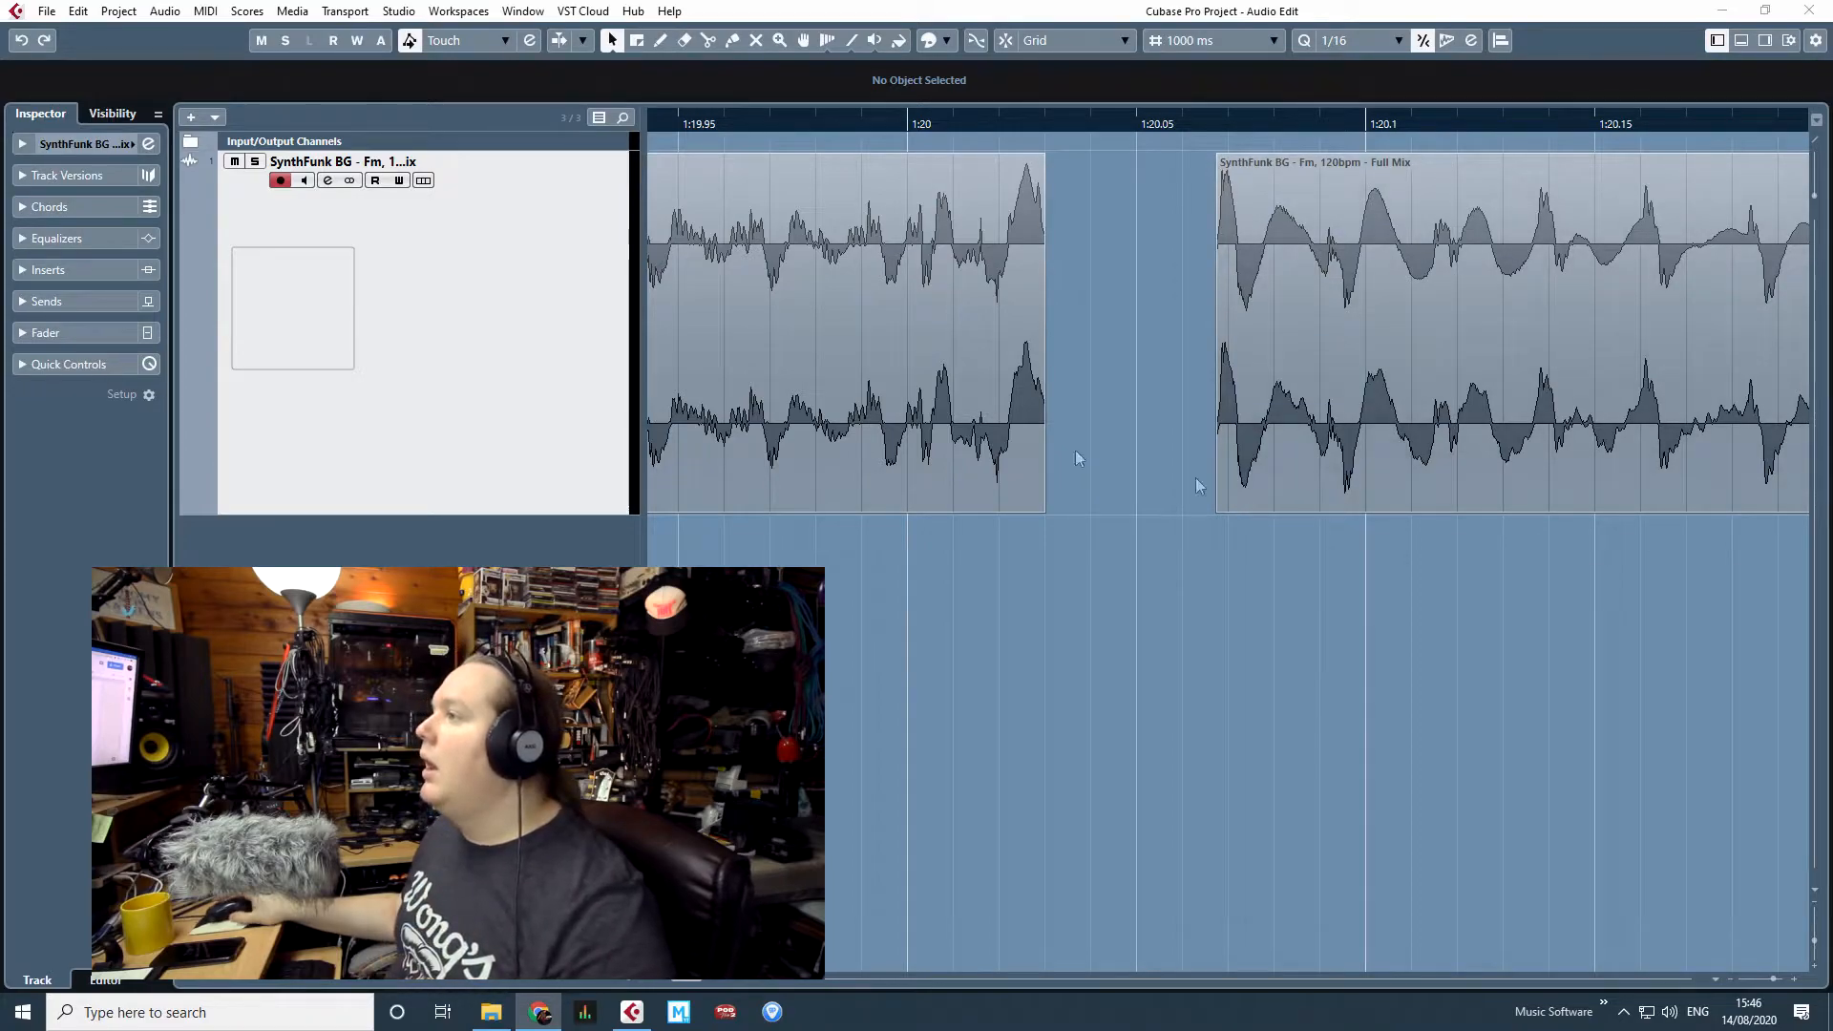
{"action": "left_click", "coordinate": [1142, 427]}
{"action": "scroll", "coordinate": [1193, 415], "scroll_direction": "up", "scroll_amount": 2}
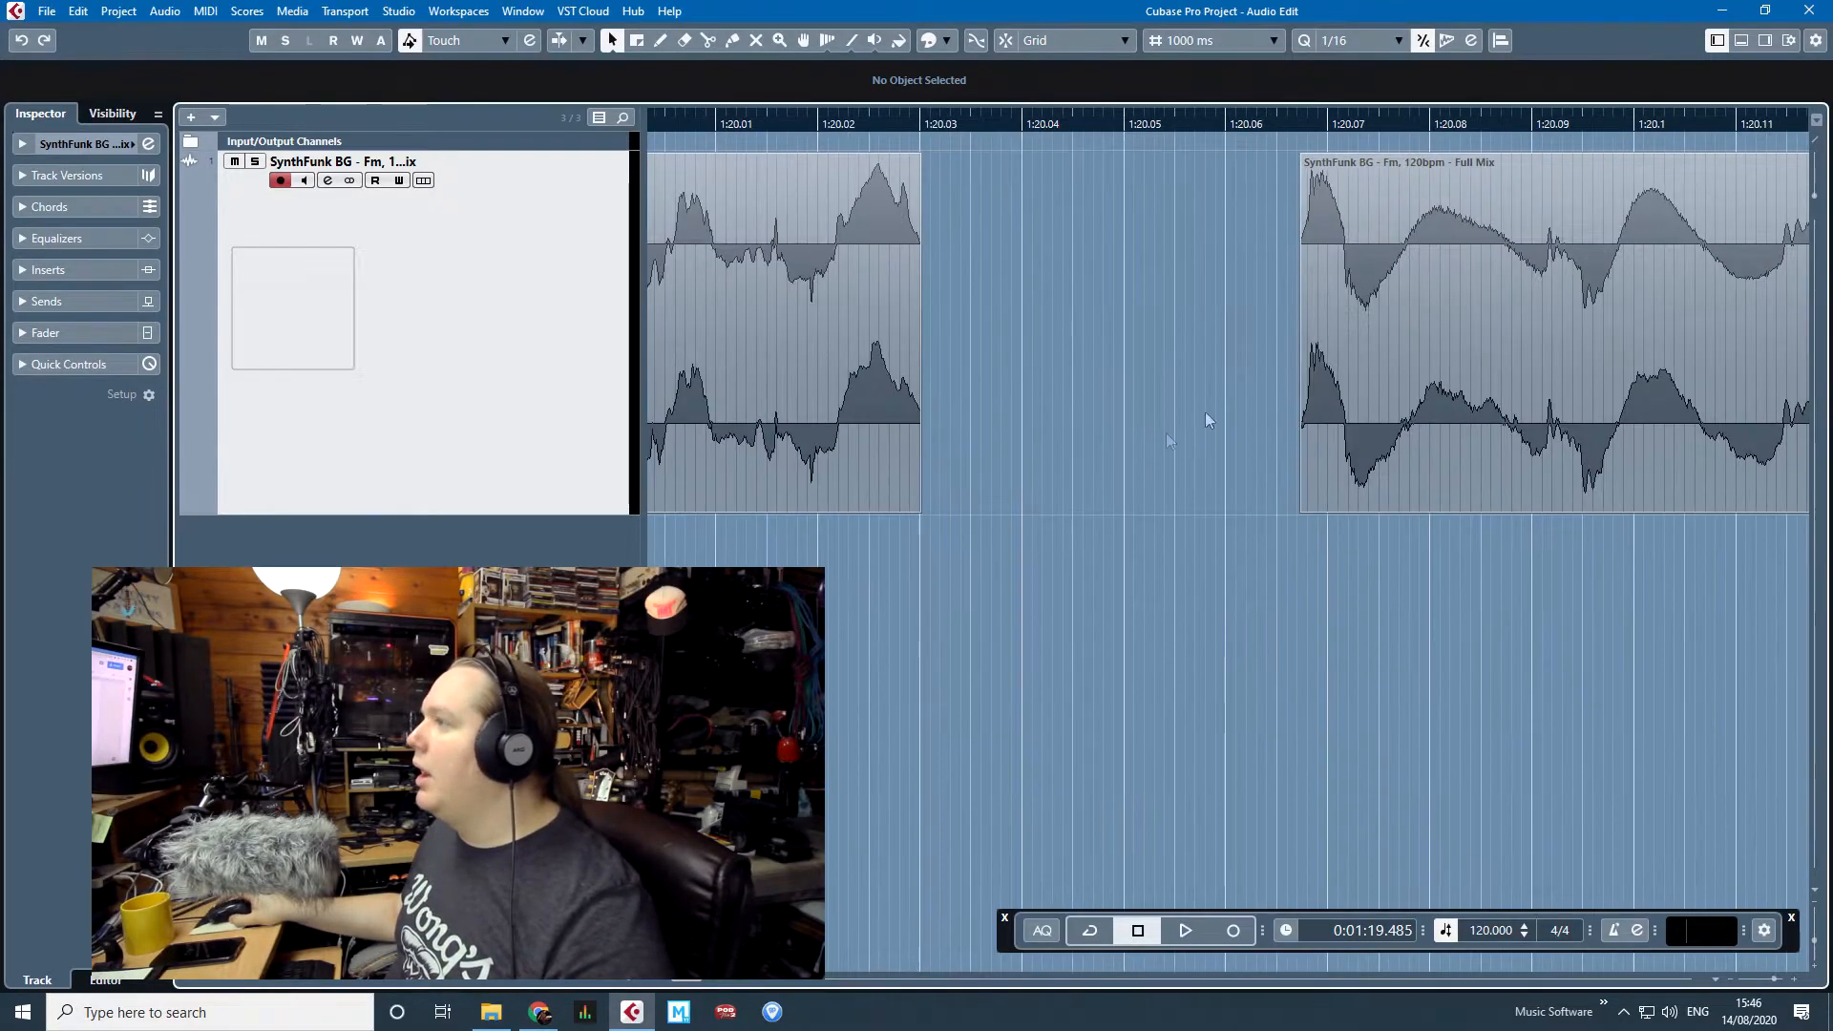
{"action": "left_click_drag", "start_coordinate": [1472, 355], "coordinate": [1153, 351]}
{"action": "scroll", "coordinate": [819, 502], "scroll_direction": "up", "scroll_amount": 4}
Use the playhead to compare where the two facing beat peaks end, near 1:20.030 in the first segment and 1:20.040 in the ending.
{"action": "left_click_drag", "start_coordinate": [837, 108], "coordinate": [1078, 162]}
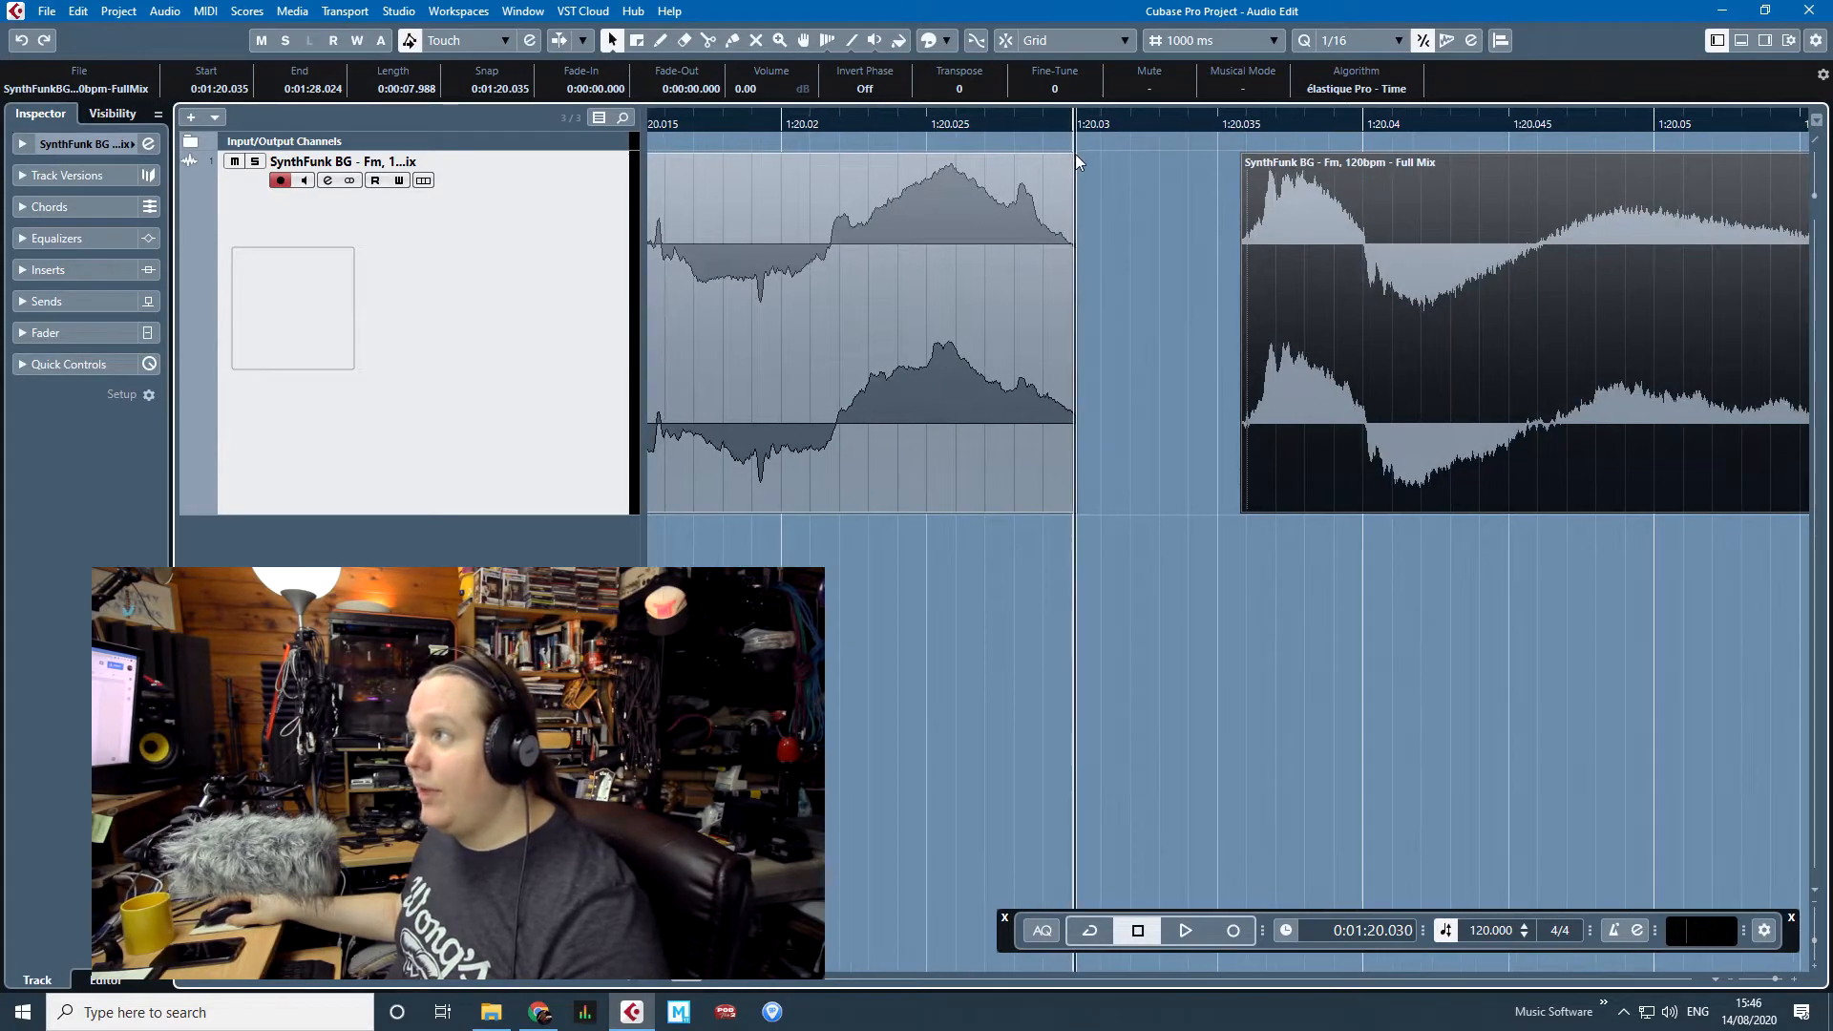
{"action": "left_click_drag", "start_coordinate": [1244, 121], "coordinate": [1364, 132]}
{"action": "left_click", "coordinate": [1202, 263]}
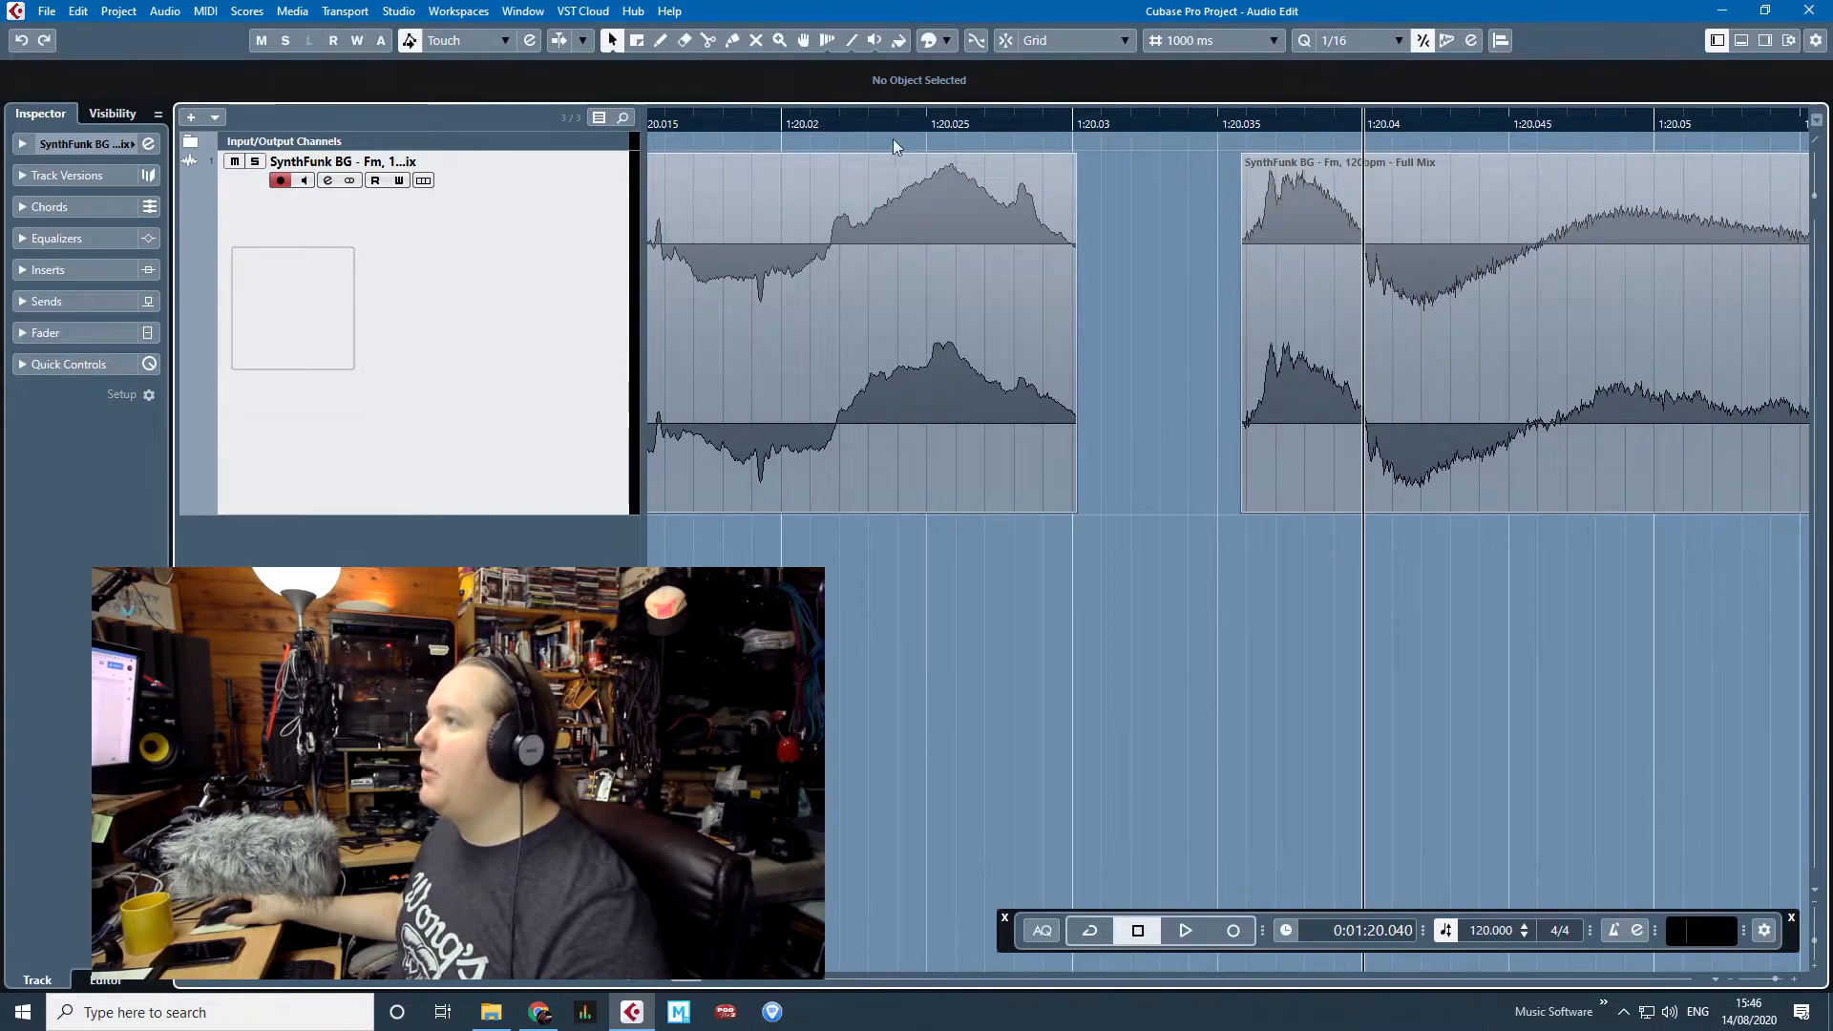
{"action": "left_click_drag", "start_coordinate": [827, 129], "coordinate": [1063, 132]}
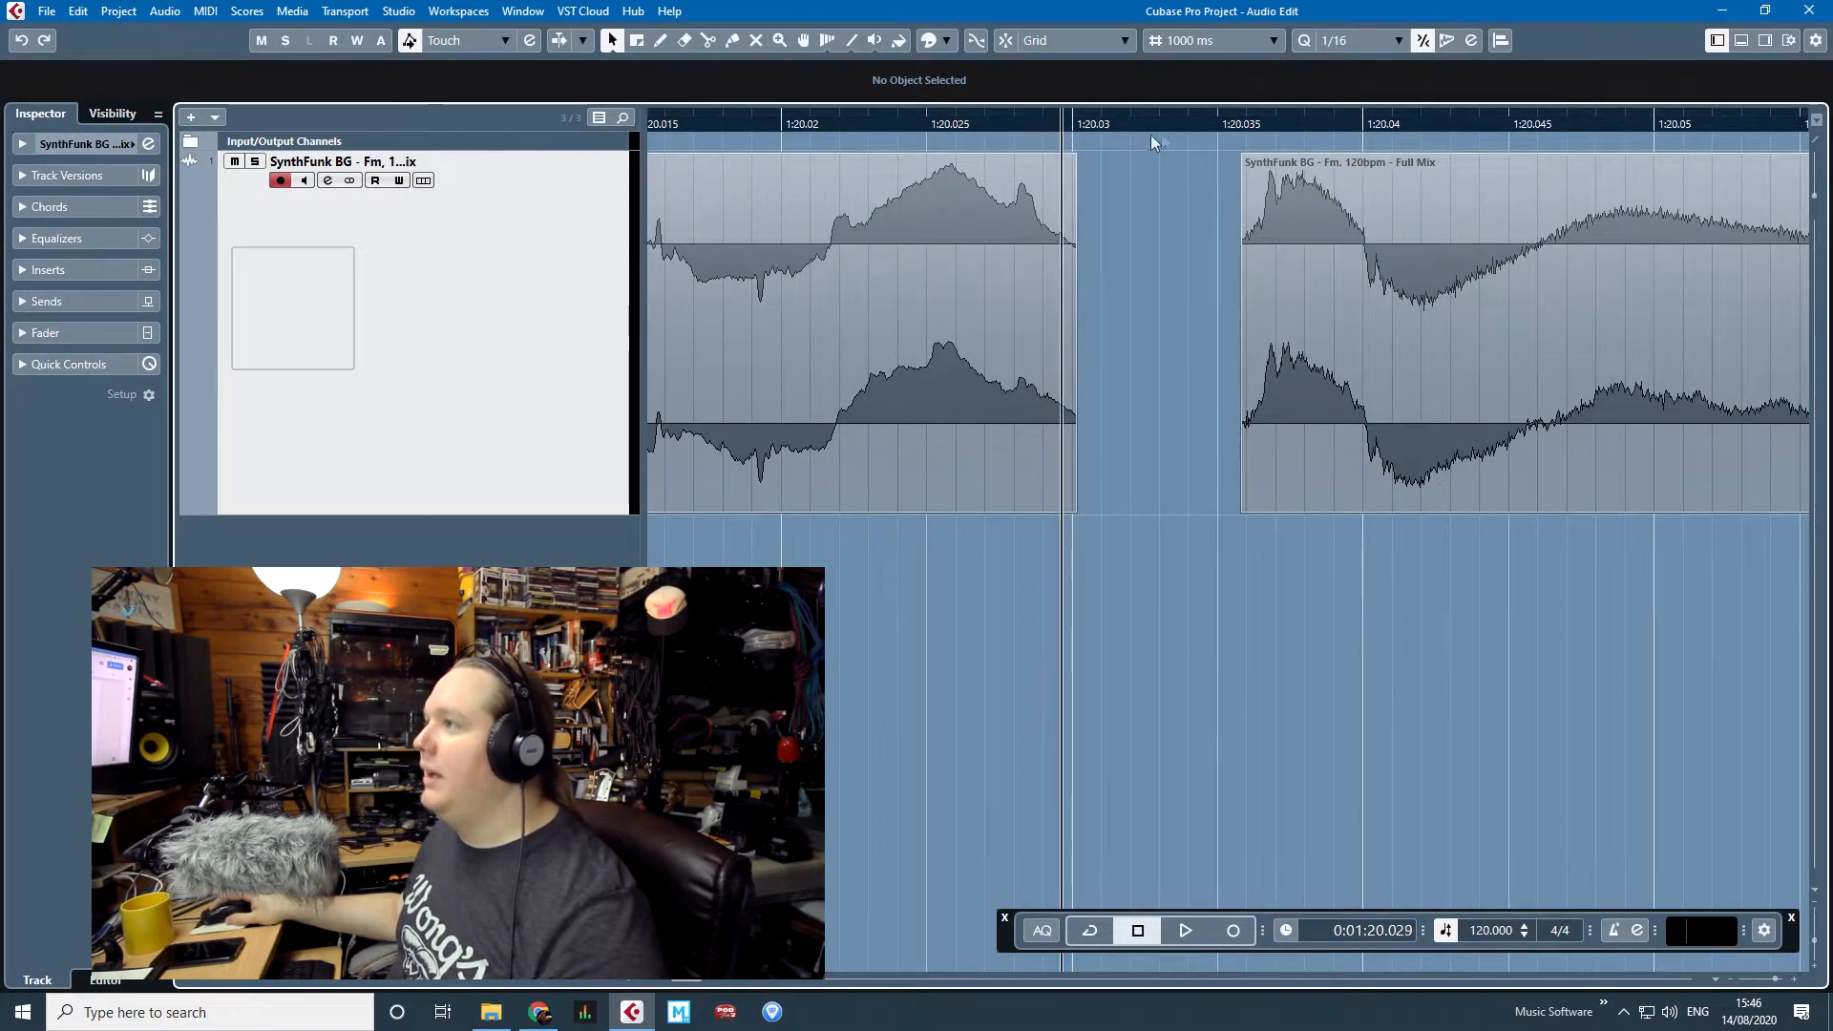
{"action": "left_click_drag", "start_coordinate": [1212, 121], "coordinate": [1357, 125]}
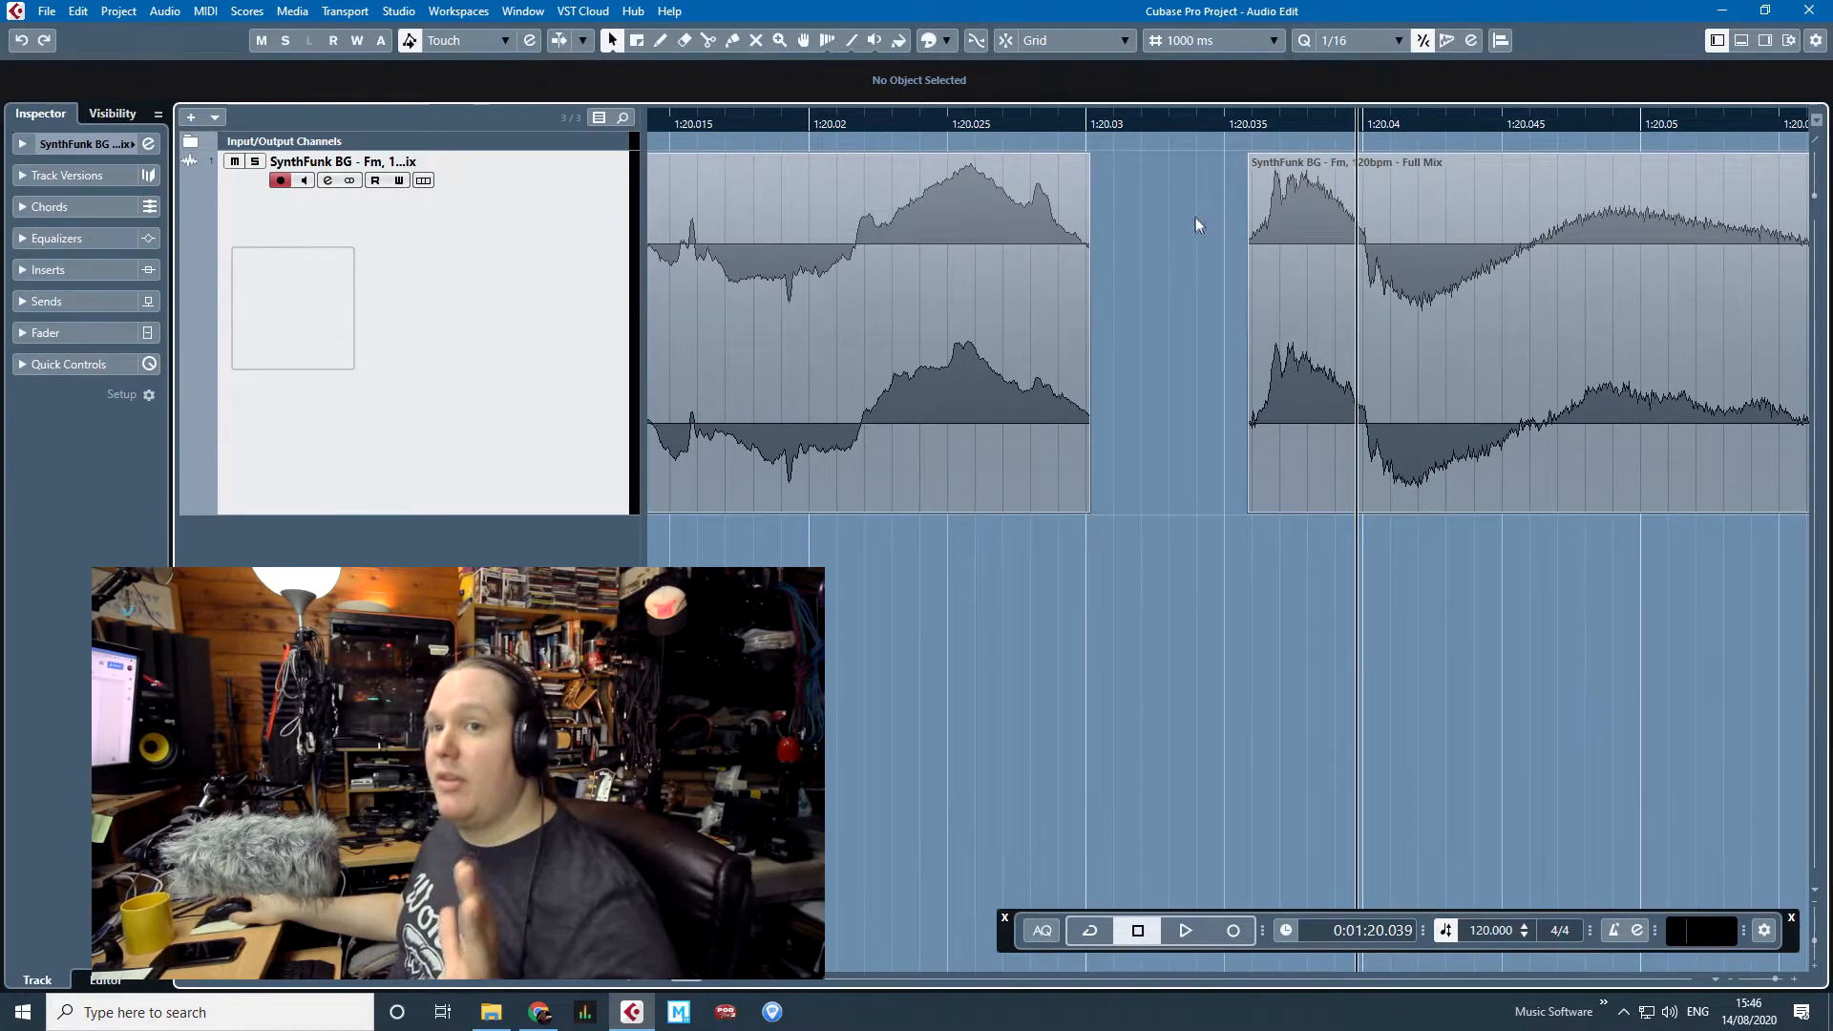
Use the playhead to compare the tops of the two beat peaks, at about 1:20.025 and 1:20.037.
{"action": "left_click", "coordinate": [1194, 124]}
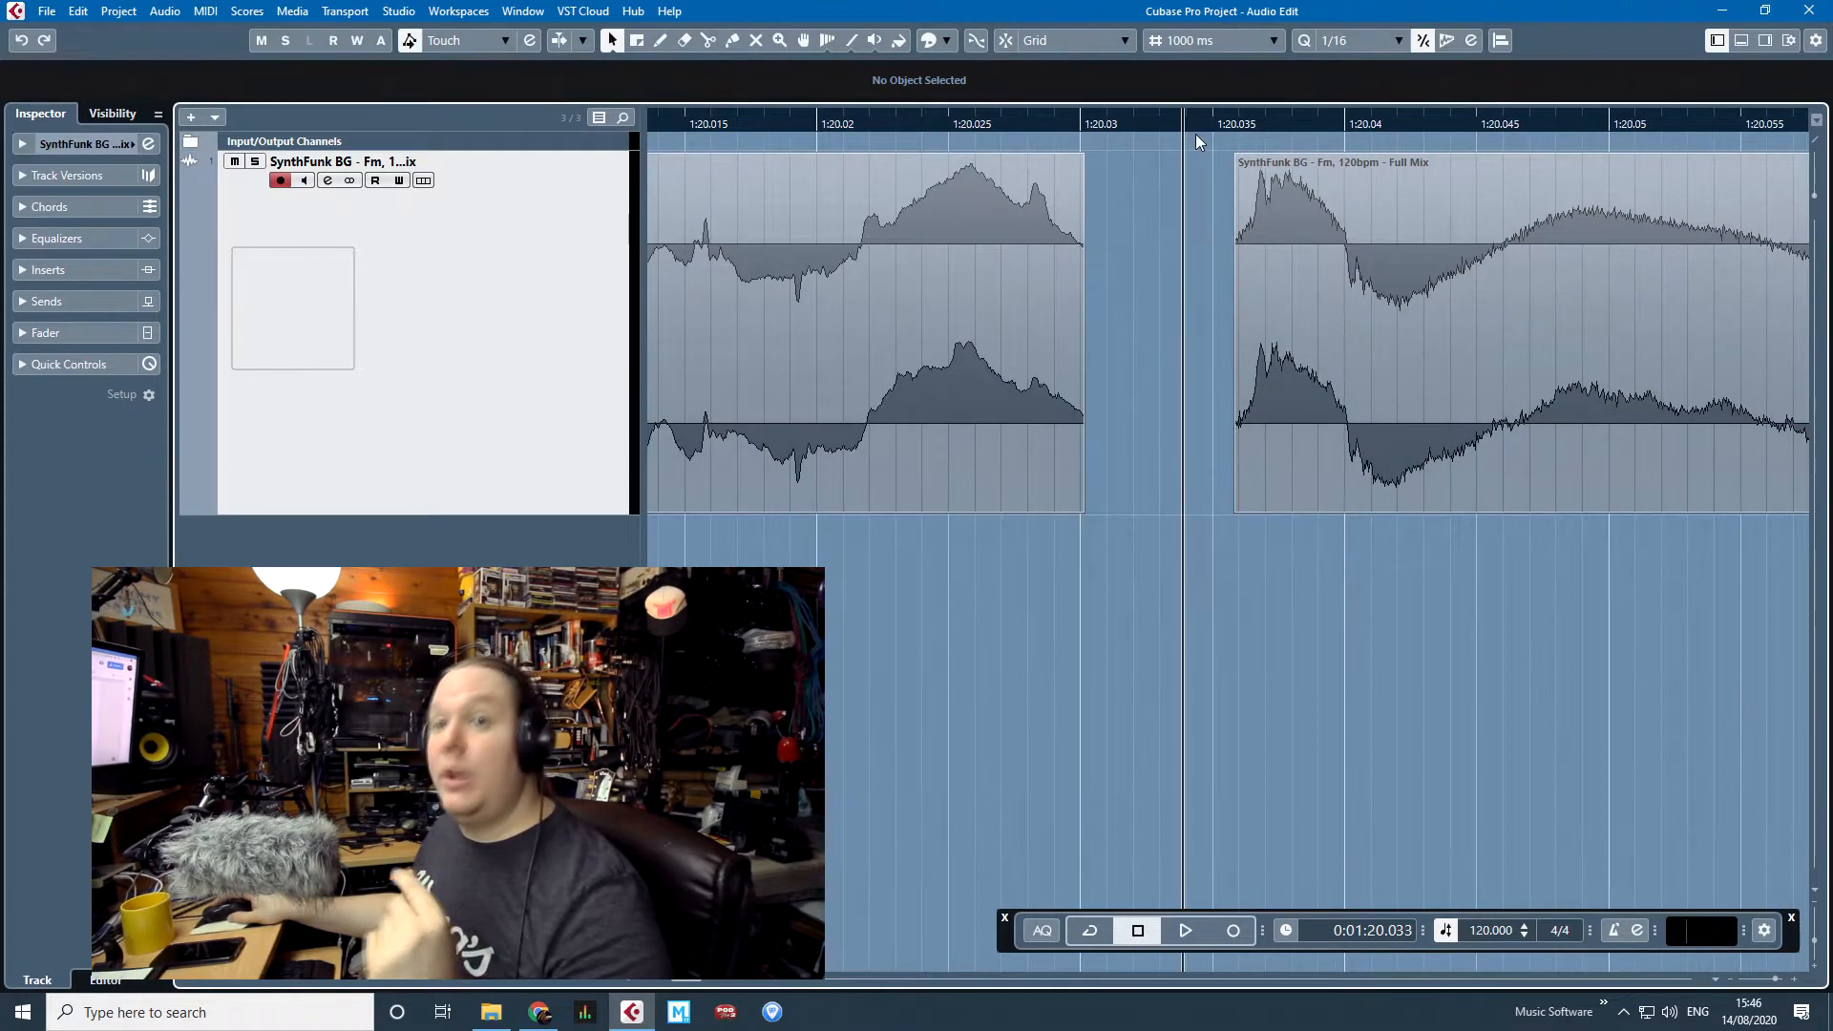
{"action": "left_click", "coordinate": [975, 125]}
{"action": "left_click_drag", "start_coordinate": [975, 127], "coordinate": [972, 126]}
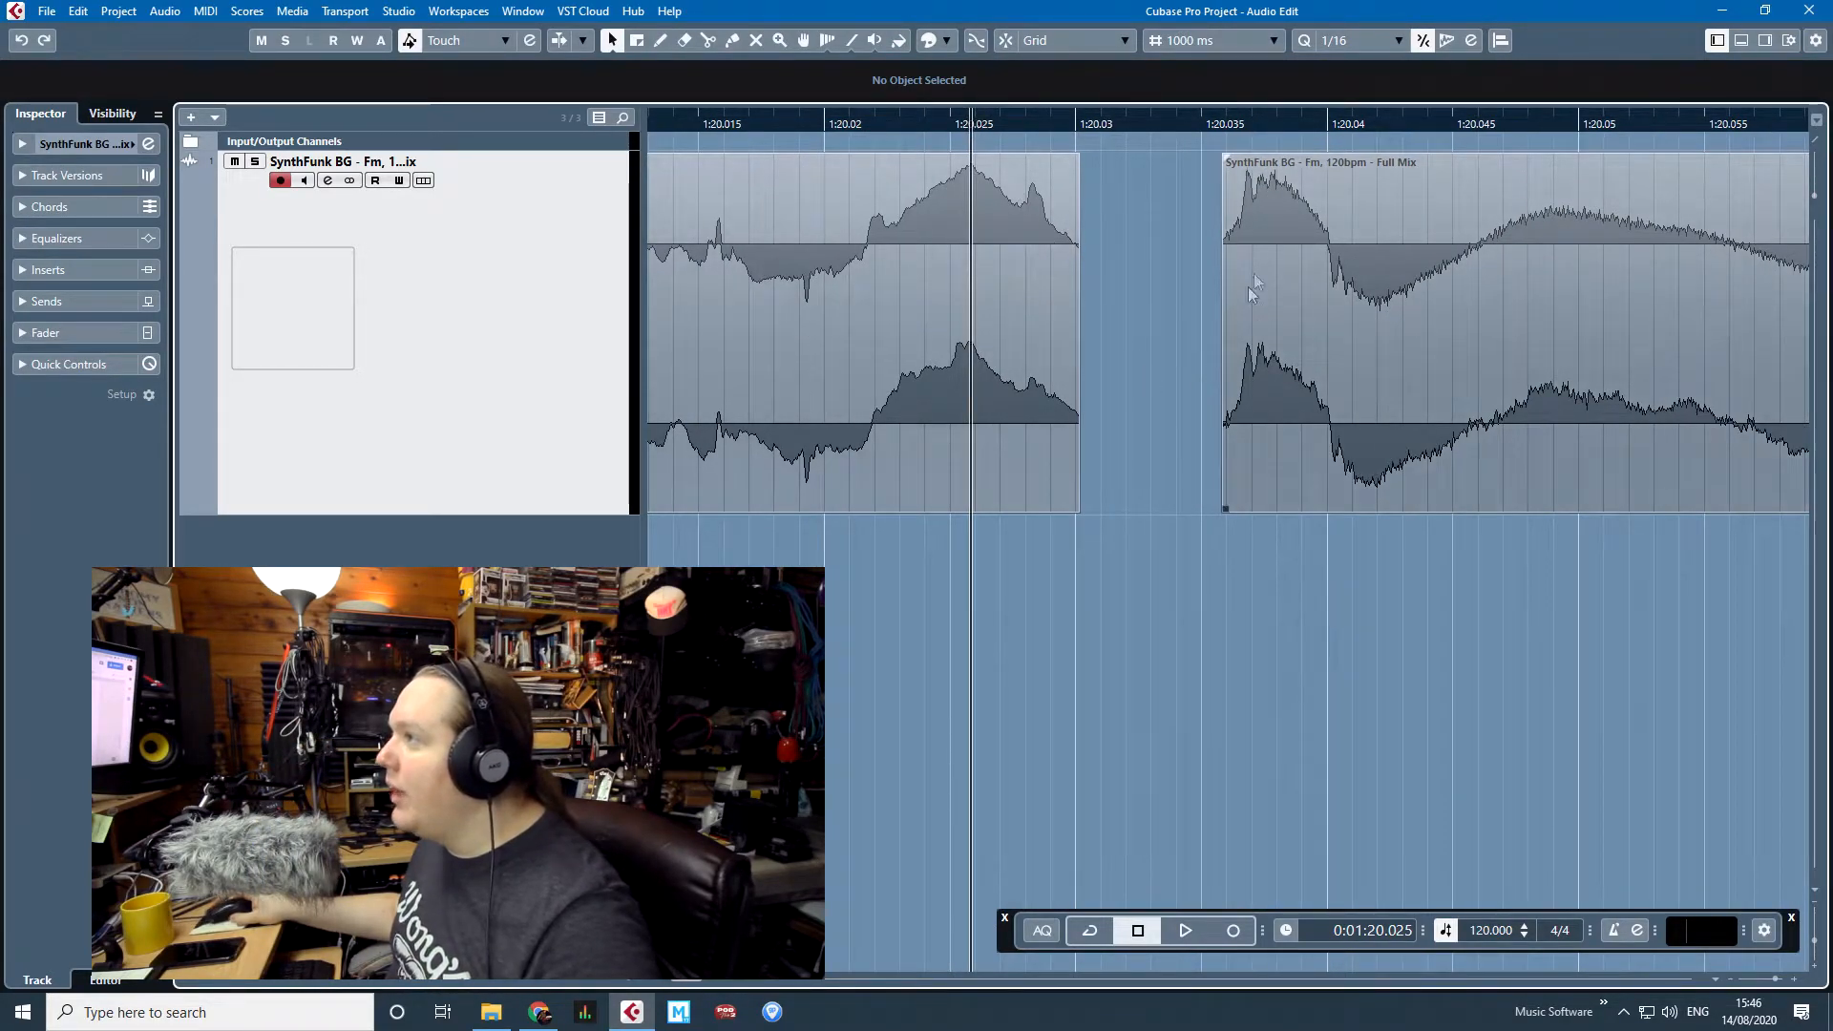
{"action": "left_click", "coordinate": [1274, 125]}
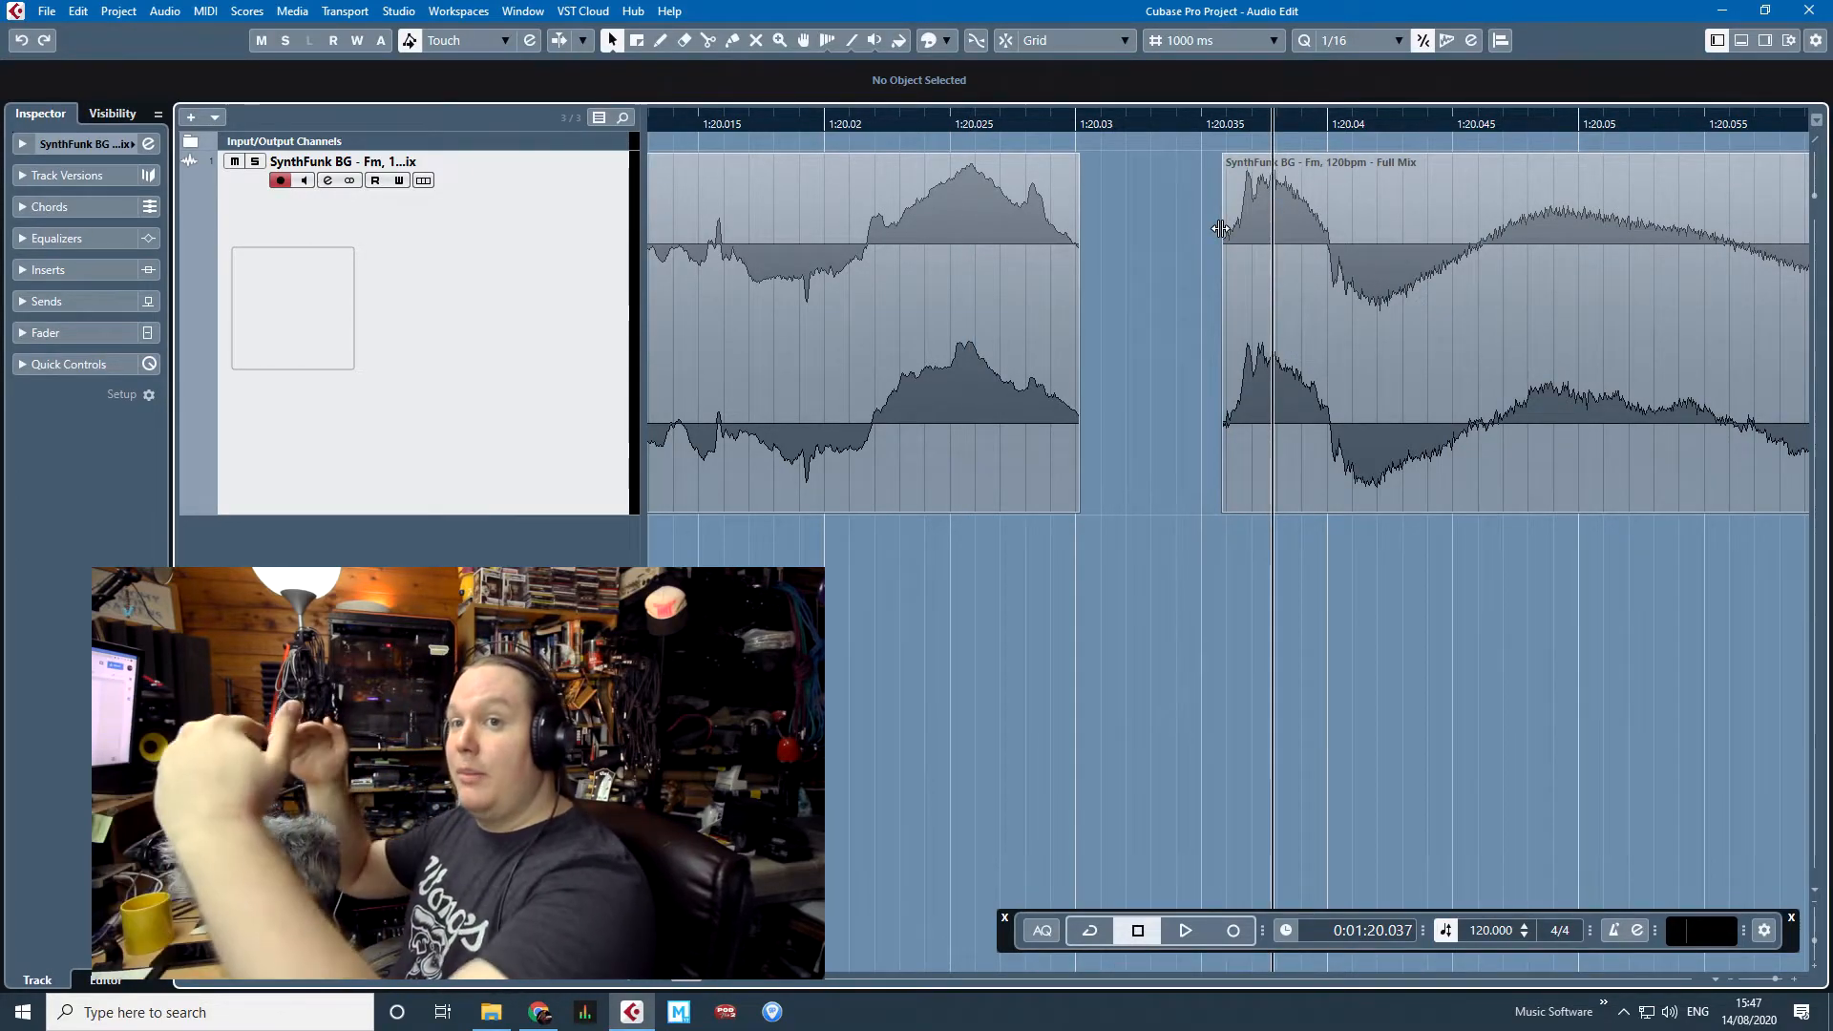
Overlap the ending segment onto the first from about 1:20.023, aligning their beat peaks, and crossfade the overlap.
{"action": "left_click_drag", "start_coordinate": [1266, 235], "coordinate": [983, 229]}
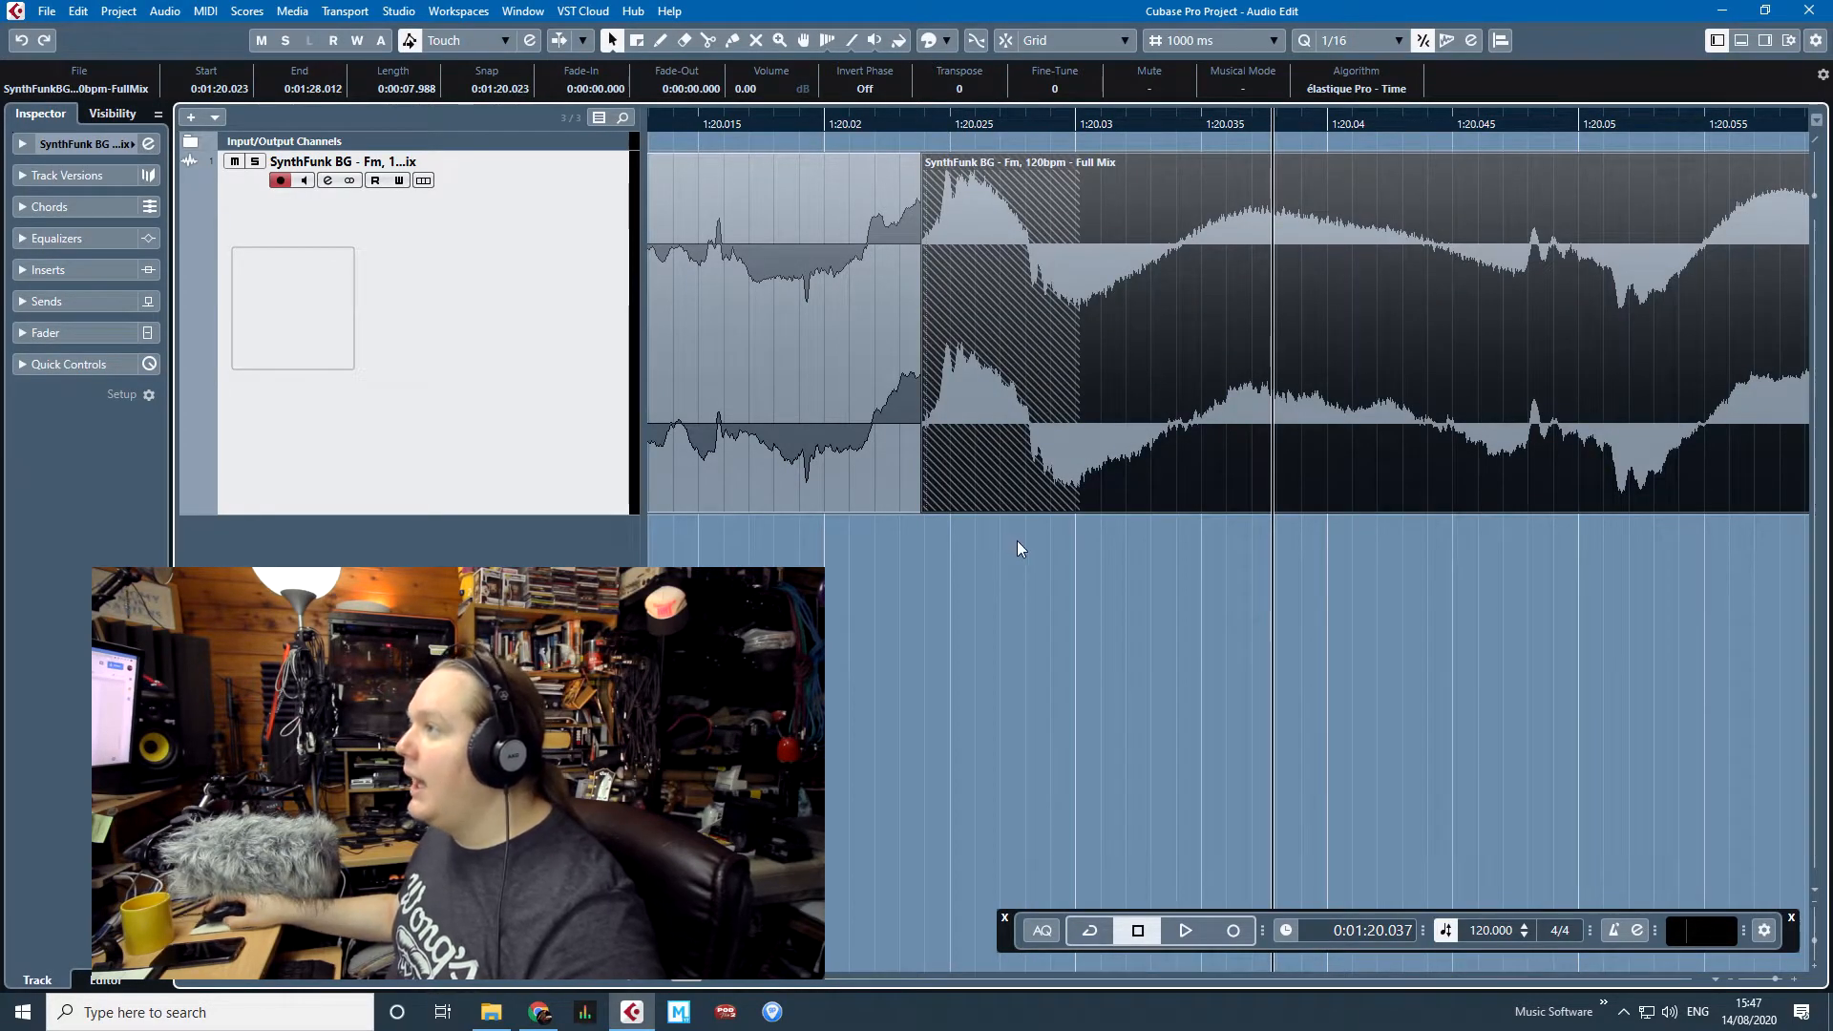
{"action": "key", "text": "x"}
{"action": "left_click", "coordinate": [1018, 599]}
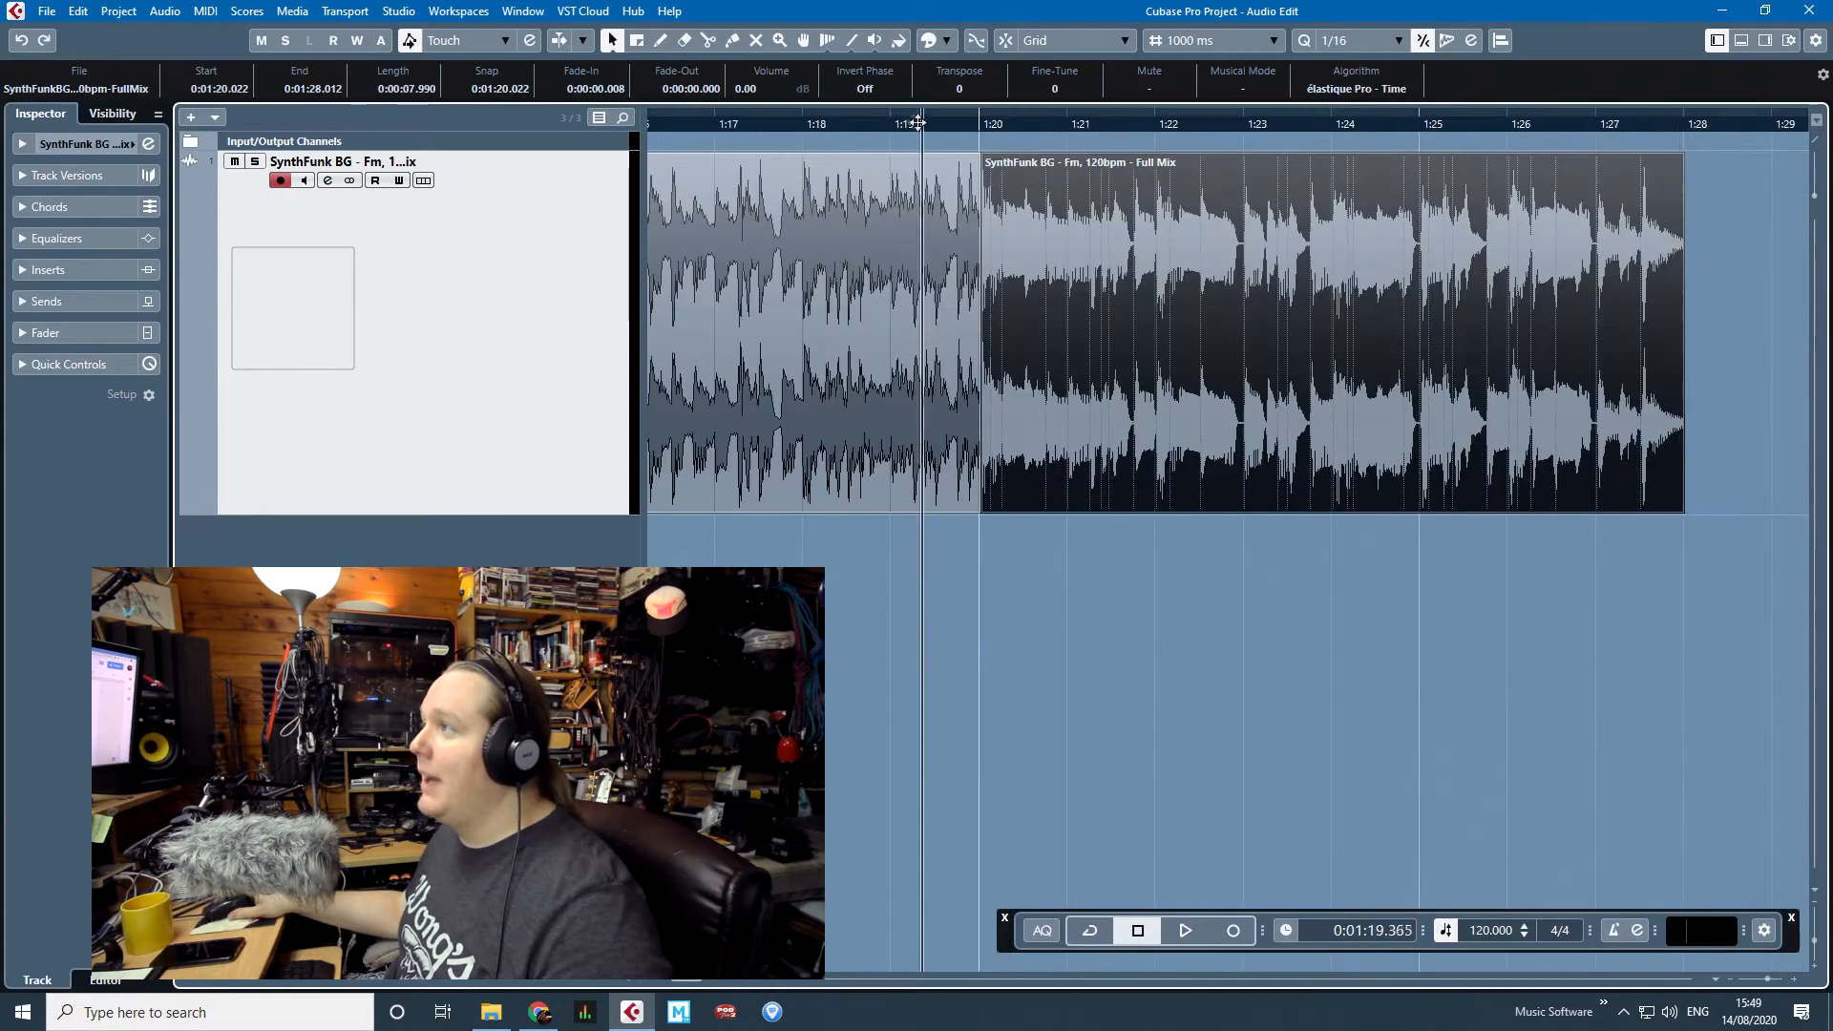
Play the joined track from about 1:17.079 through the crossfade to its end to check the edit.
{"action": "left_click", "coordinate": [842, 116]}
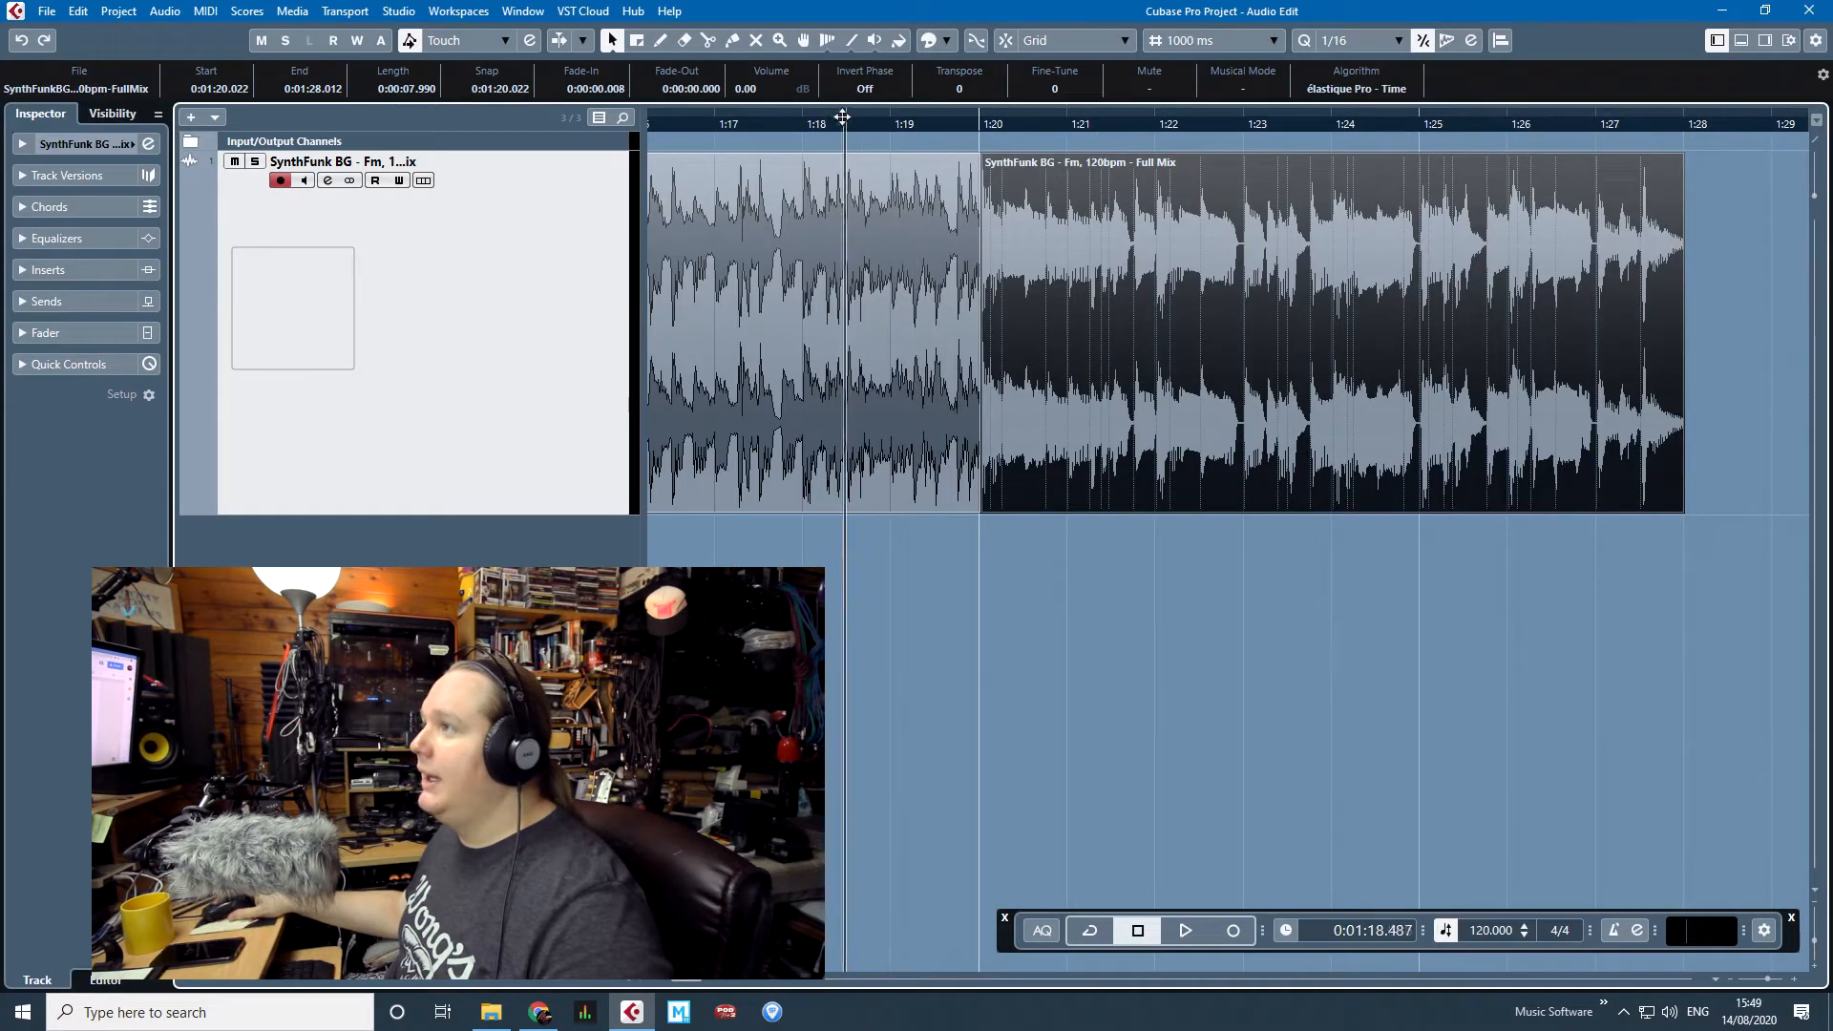
{"action": "left_click_drag", "start_coordinate": [725, 106], "coordinate": [720, 106]}
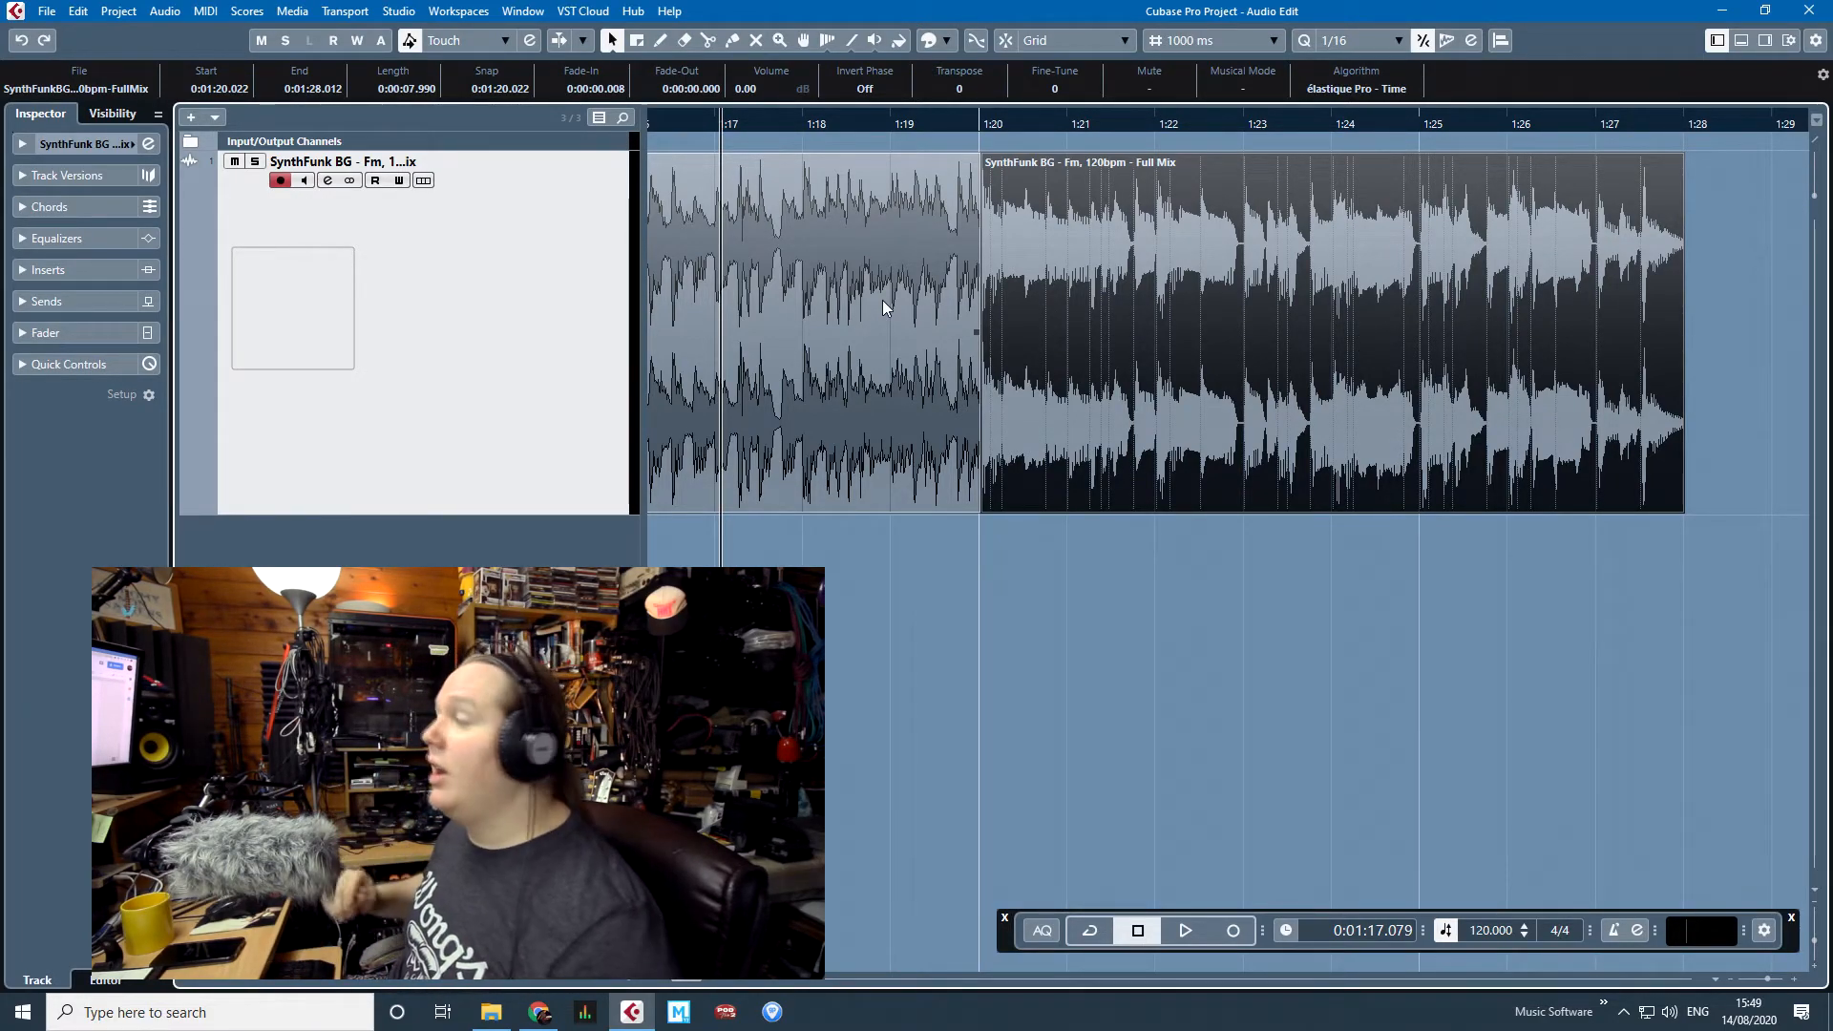
{"action": "left_click", "coordinate": [895, 694]}
{"action": "key", "text": "space"}
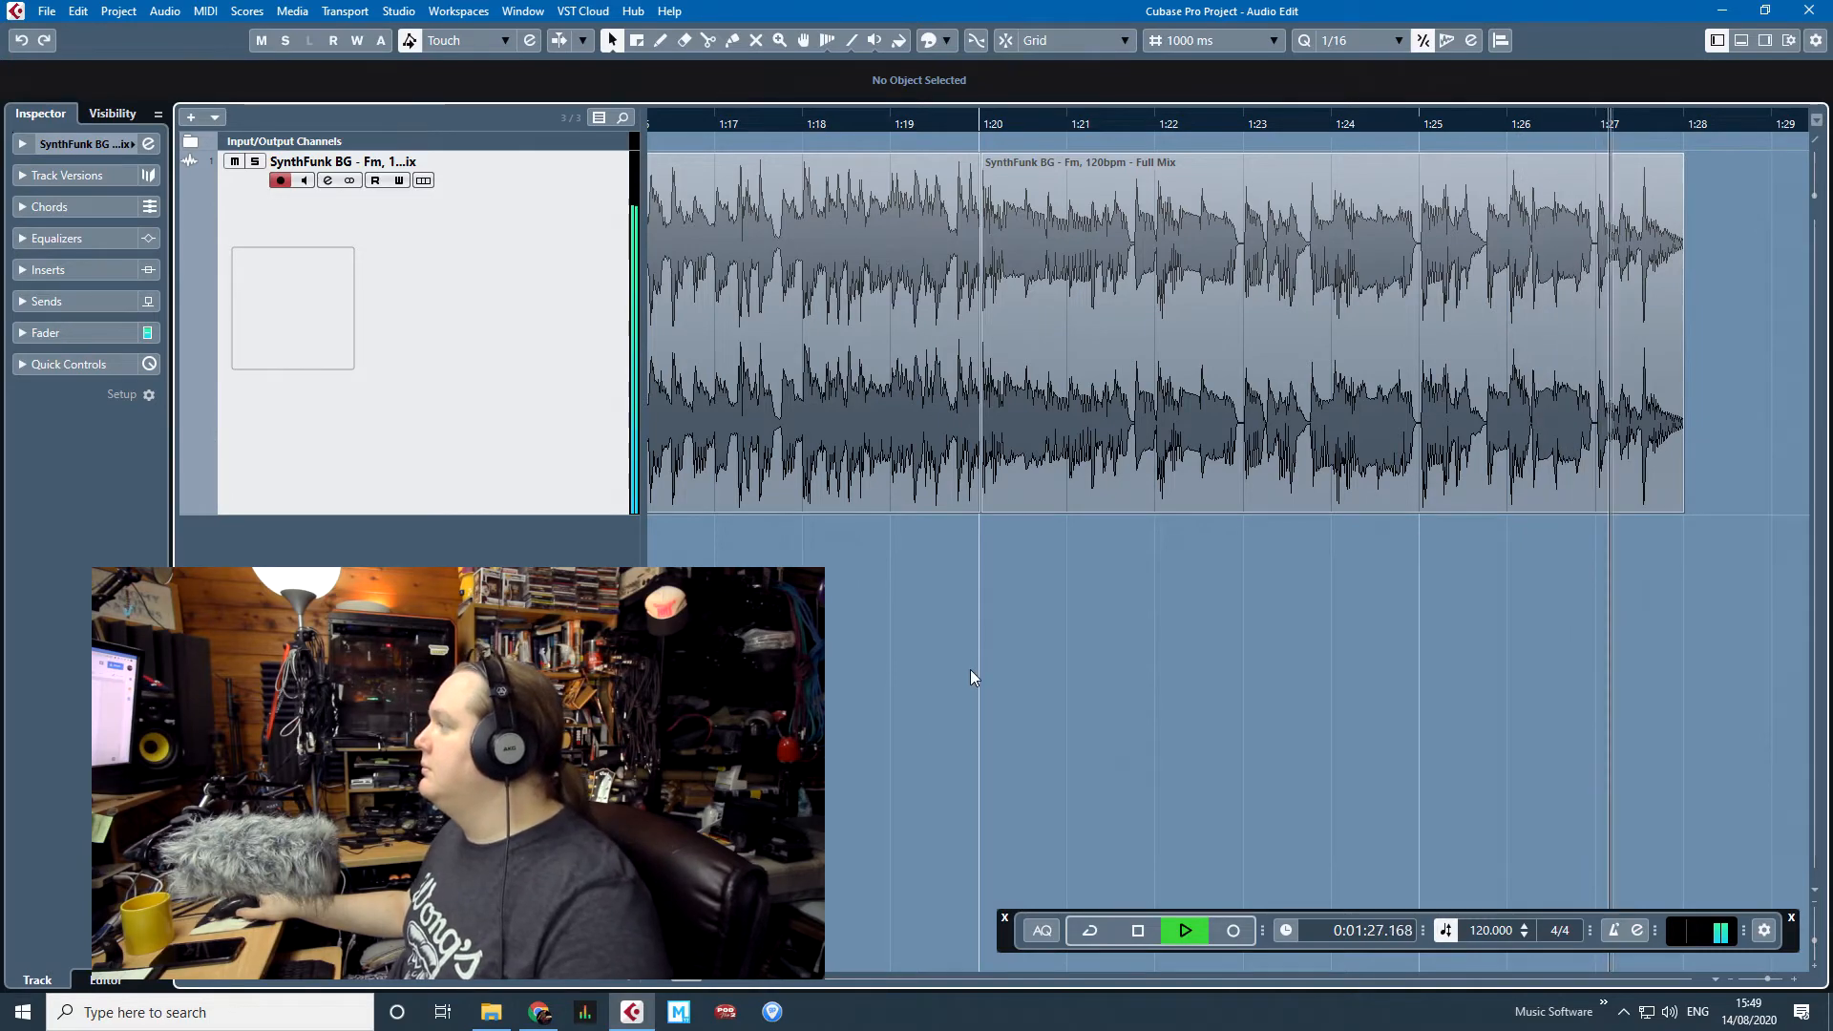
{"action": "key", "text": "space"}
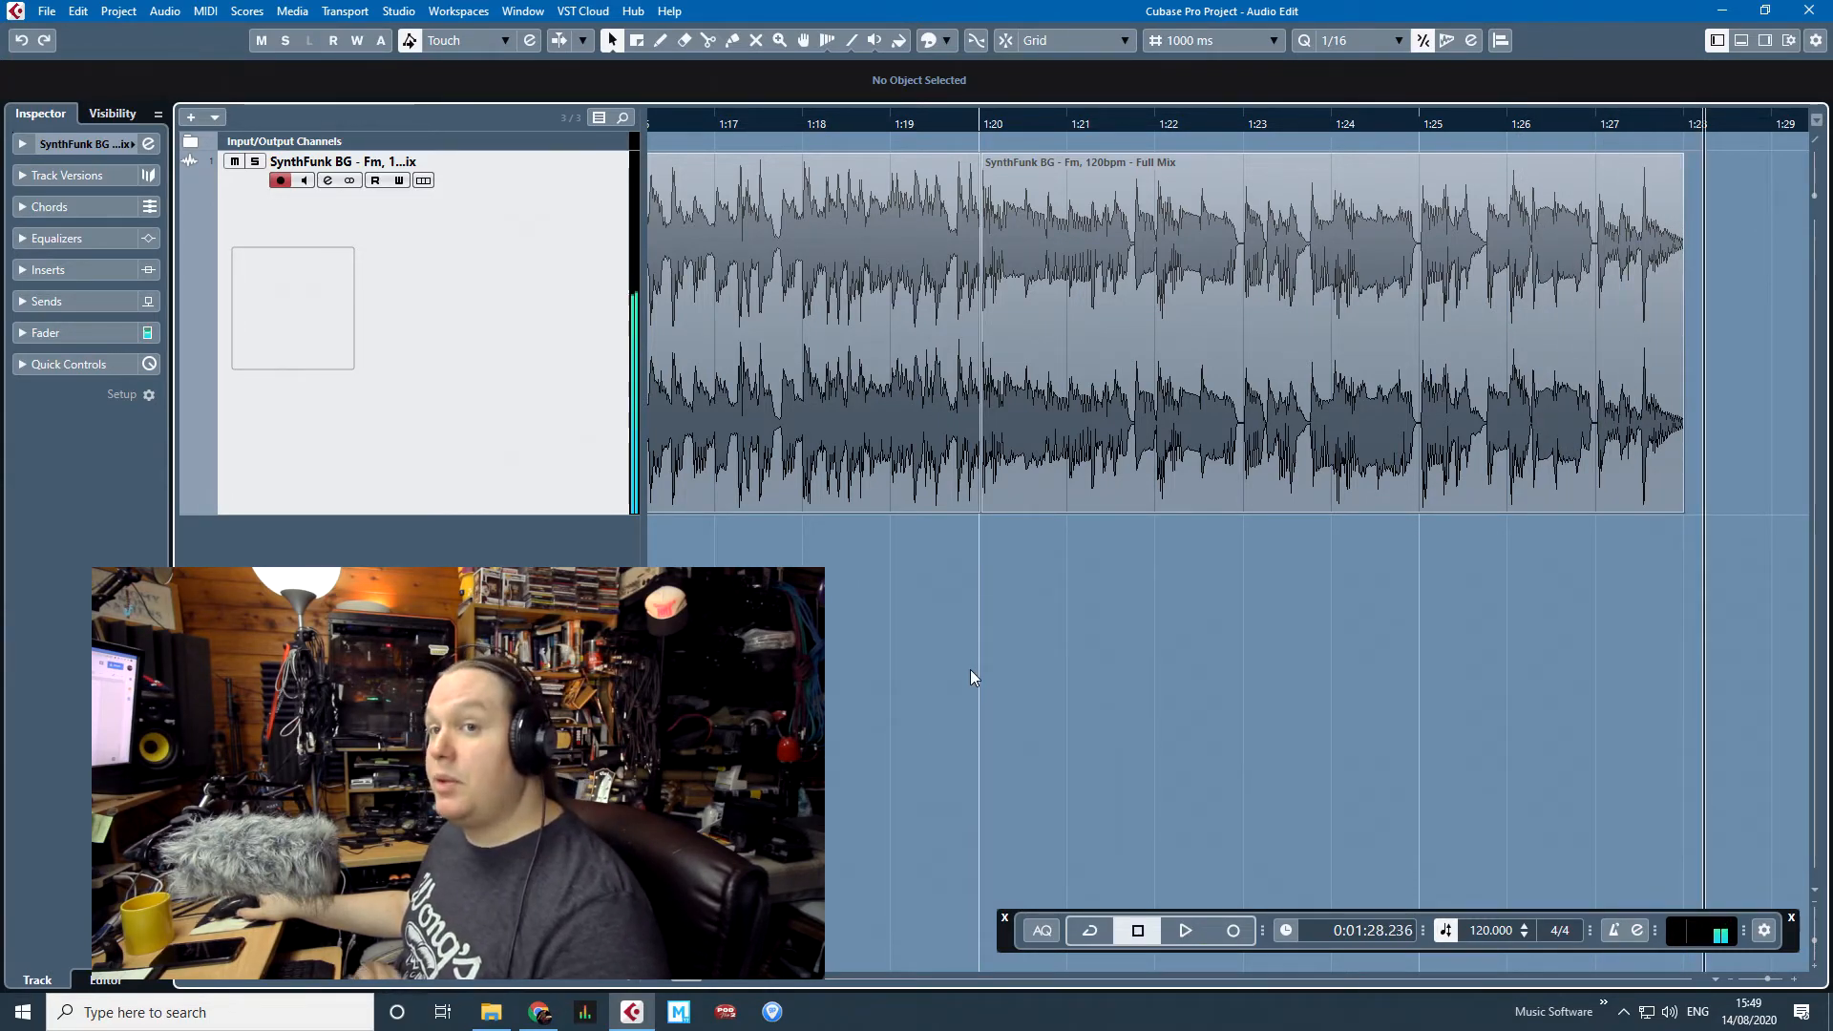